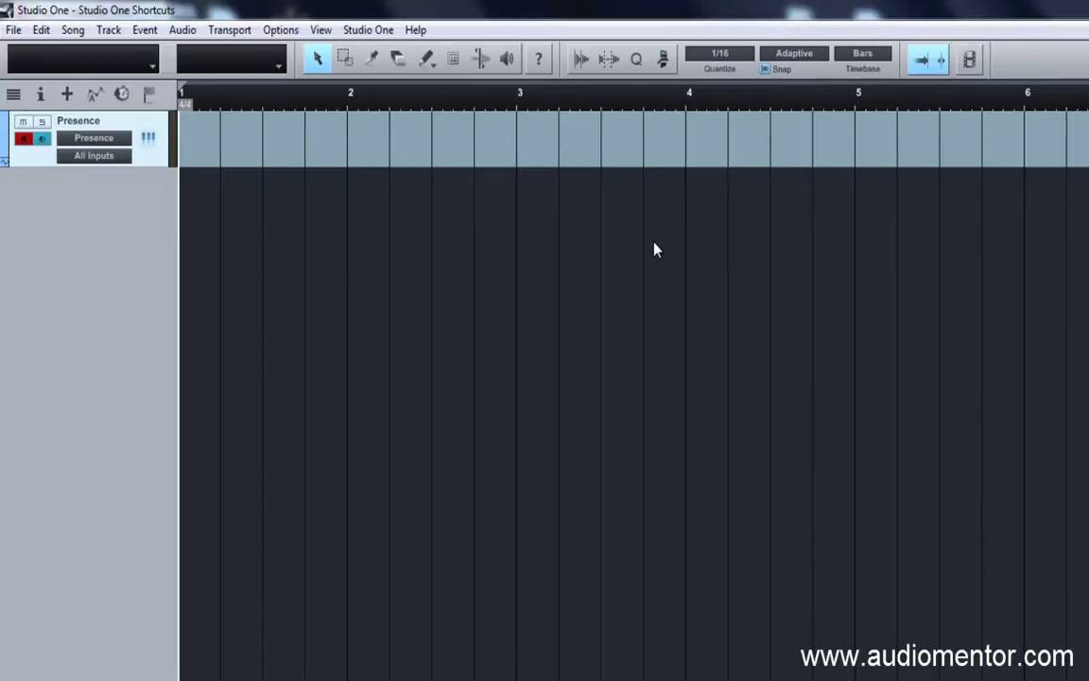
# Open the keyboard shortcut settings and set the keyboard mapping scheme to Studio One.
pyautogui.click(369, 30)
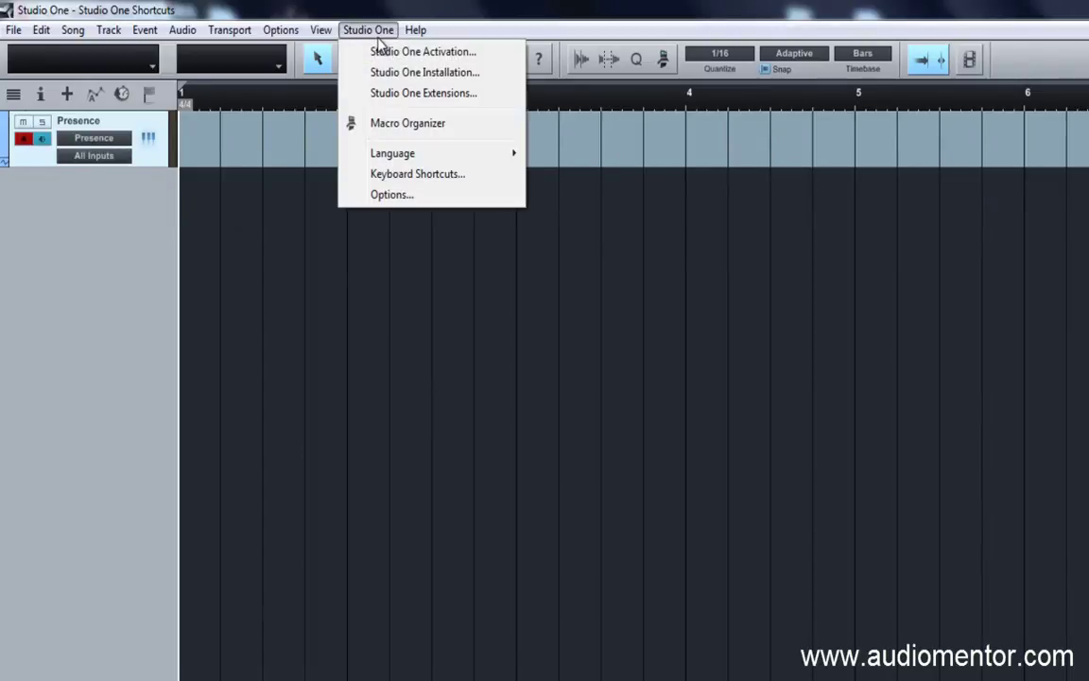
pyautogui.moveTo(415, 154)
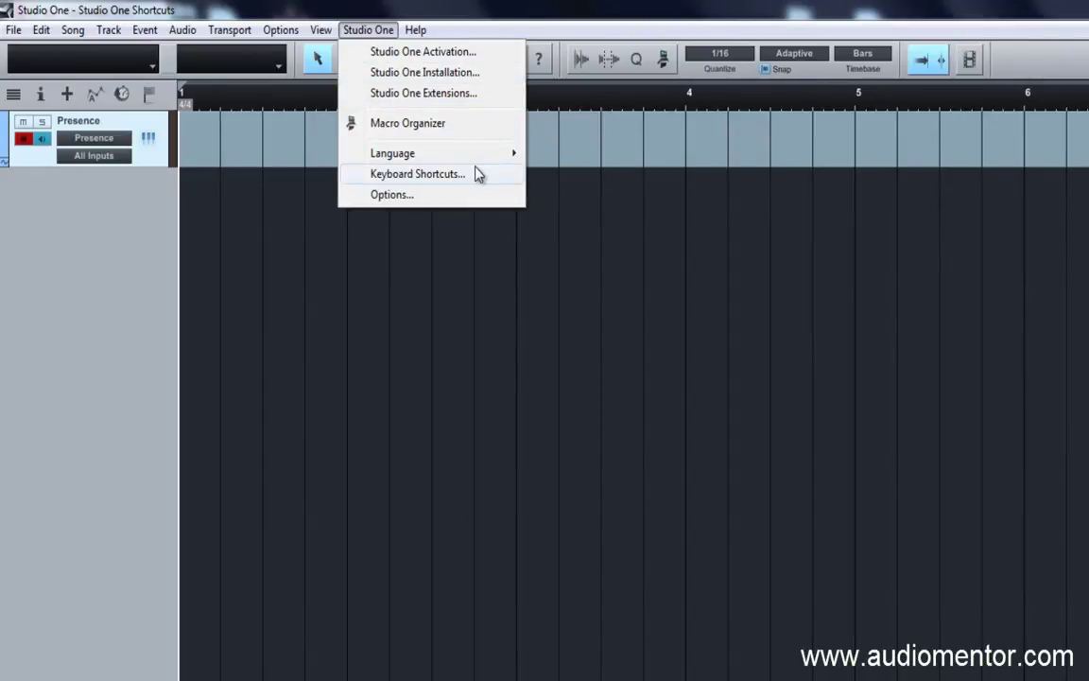
pyautogui.click(376, 120)
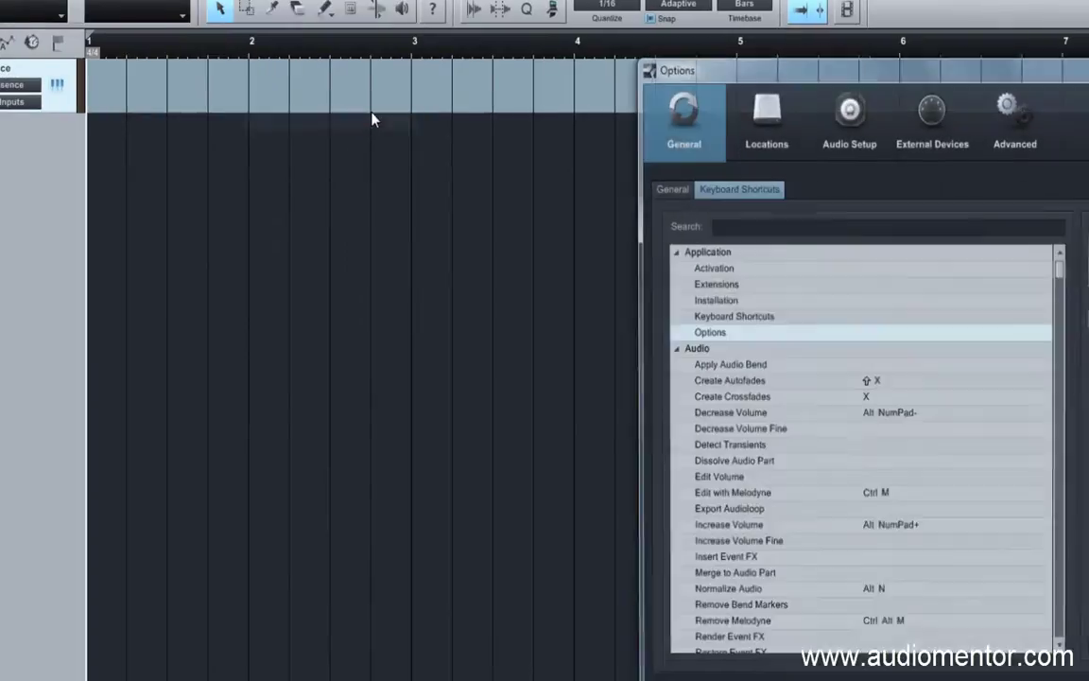
pyautogui.moveTo(893, 76); pyautogui.dragTo(379, 24)
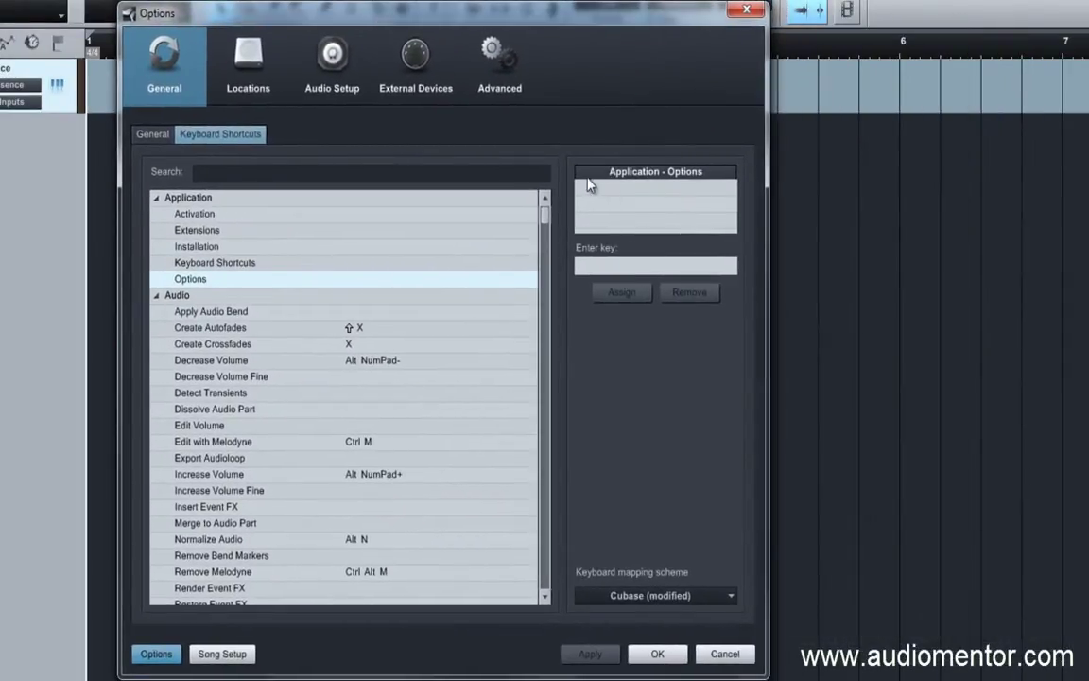
pyautogui.click(689, 604)
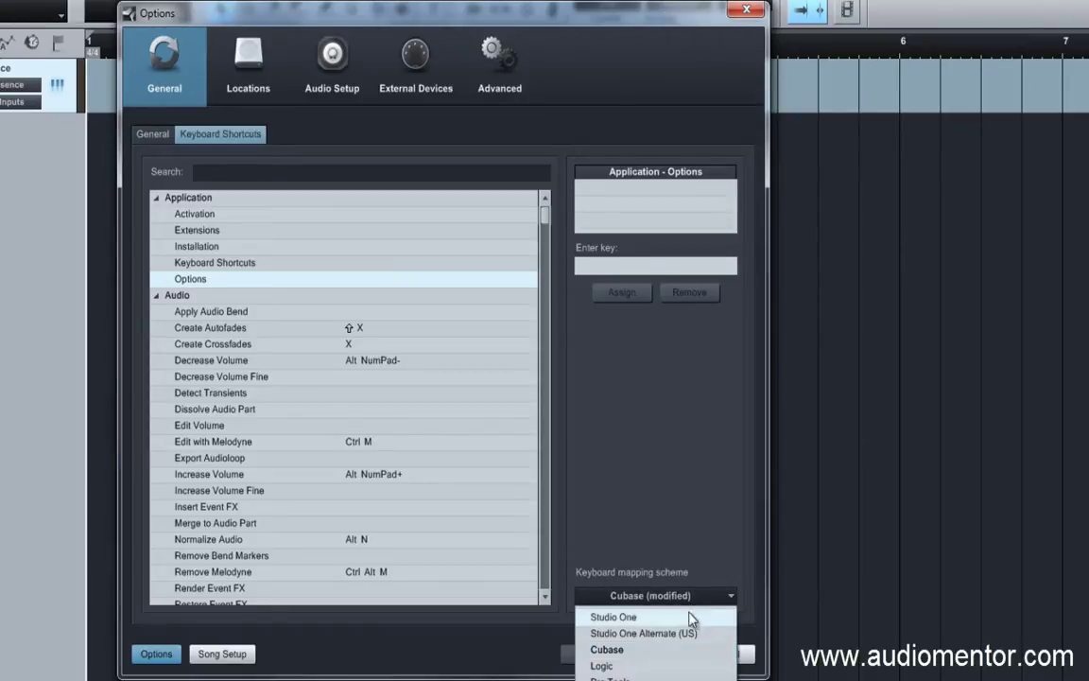
pyautogui.click(685, 621)
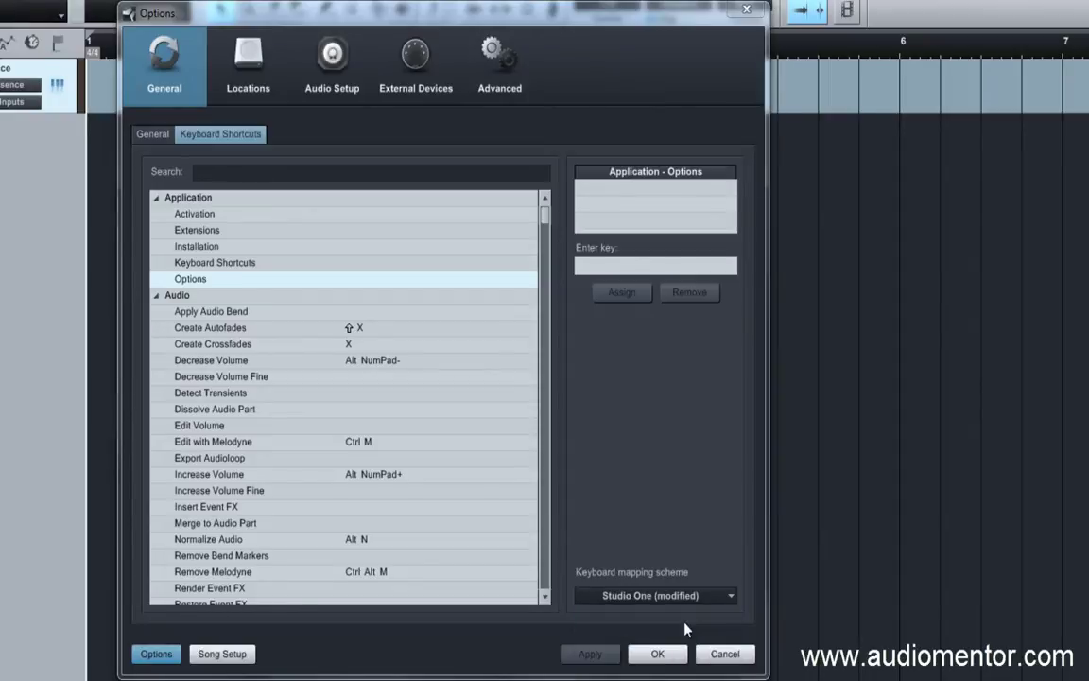
pyautogui.click(768, 497)
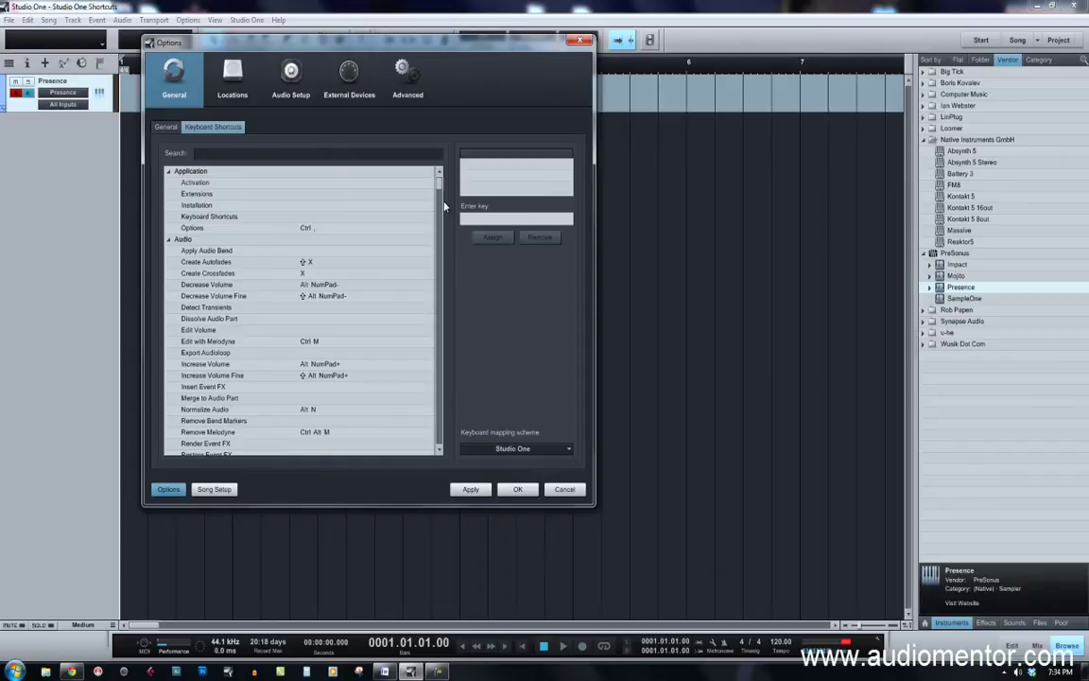
# Search the shortcuts for forward, select the Transport Forward command and enter NumPad+ as its key.
pyautogui.write('forward')
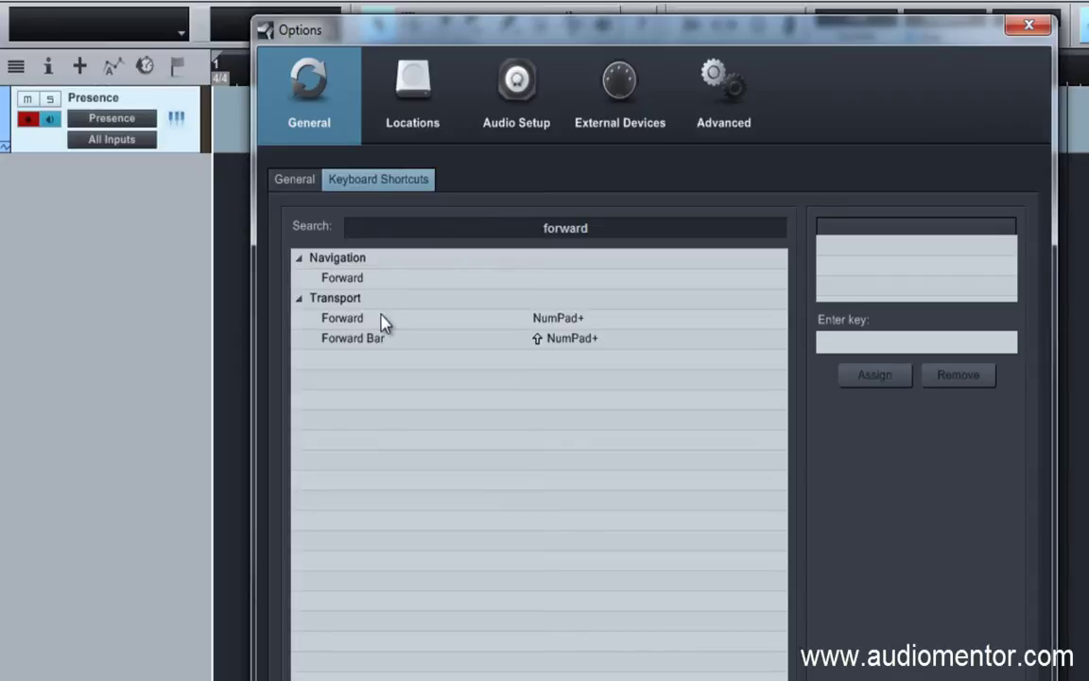
pyautogui.click(538, 324)
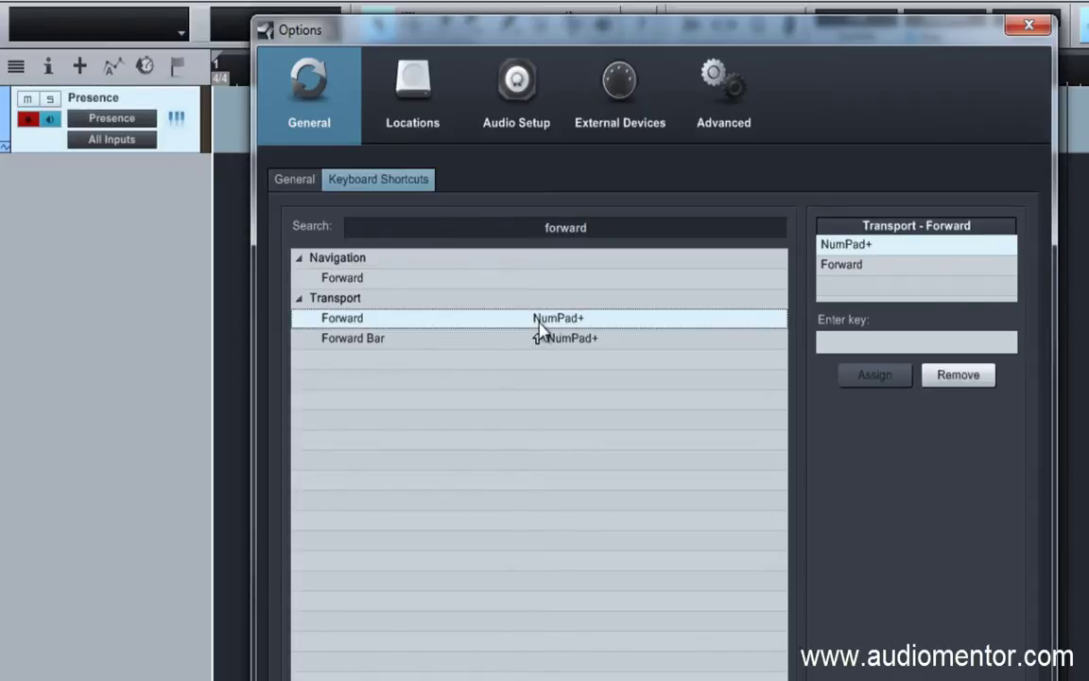
pyautogui.click(851, 352)
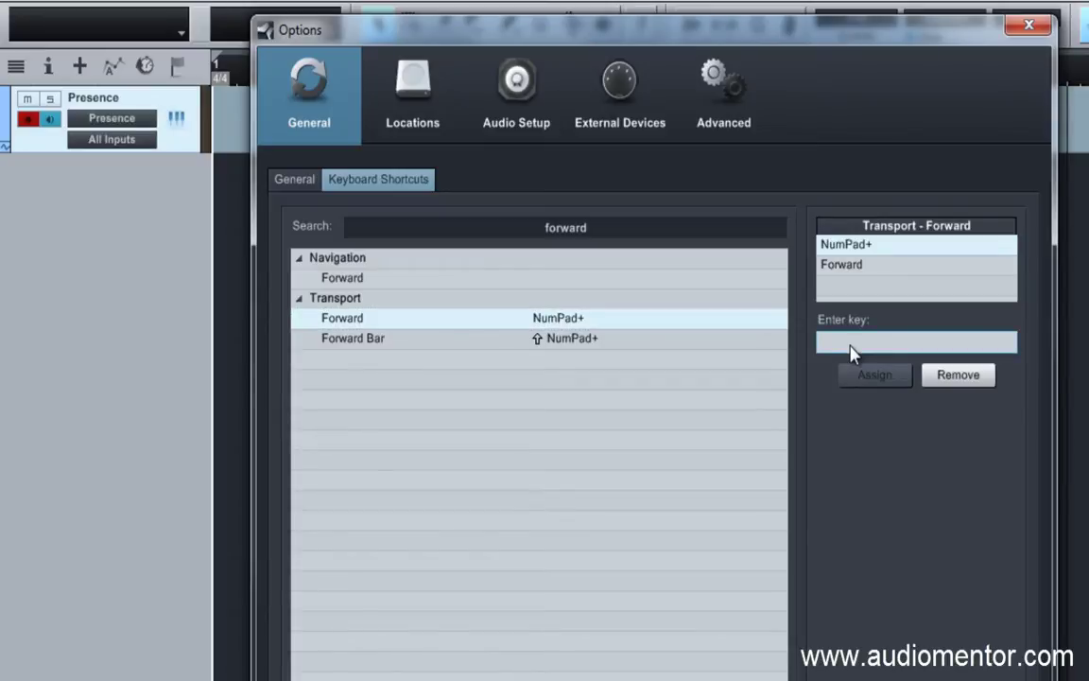
pyautogui.press('KP_Add')
# Search the shortcuts for rewind and select the Transport Rewind command to check its assigned keys.
pyautogui.click(652, 227)
pyautogui.moveTo(651, 227); pyautogui.dragTo(307, 231)
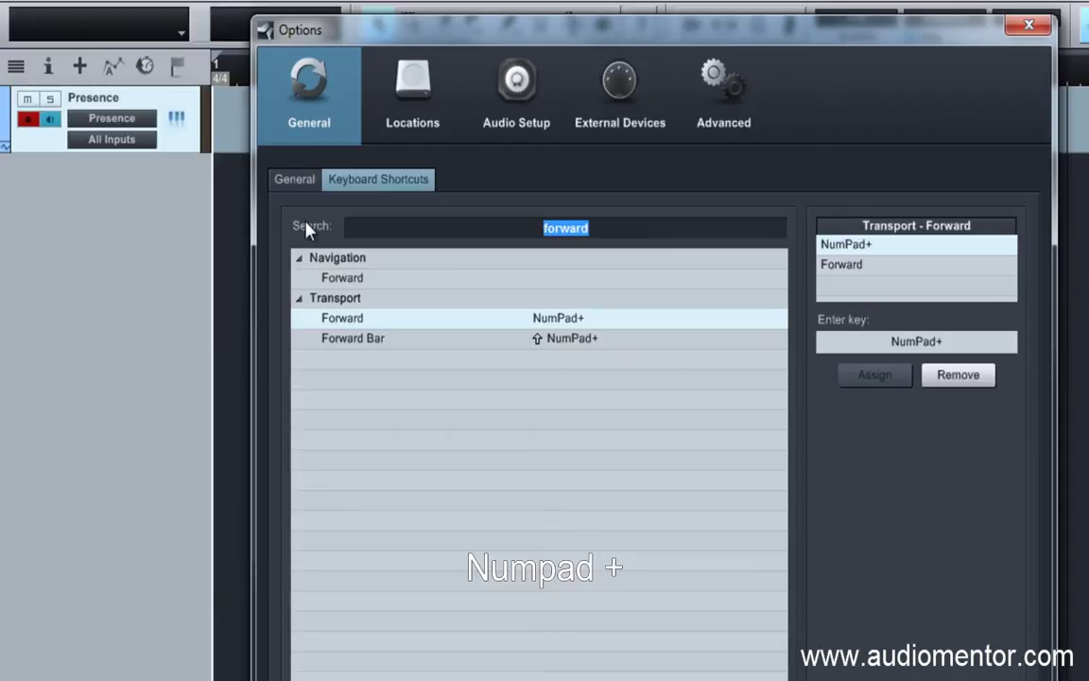
pyautogui.write('rewind')
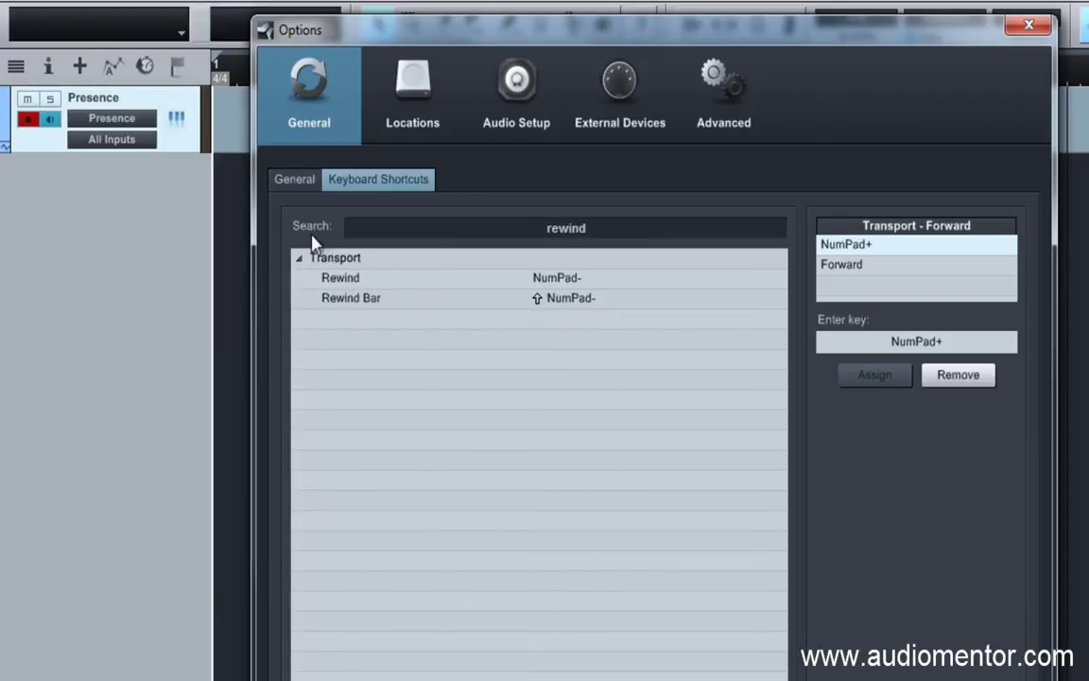
pyautogui.click(604, 283)
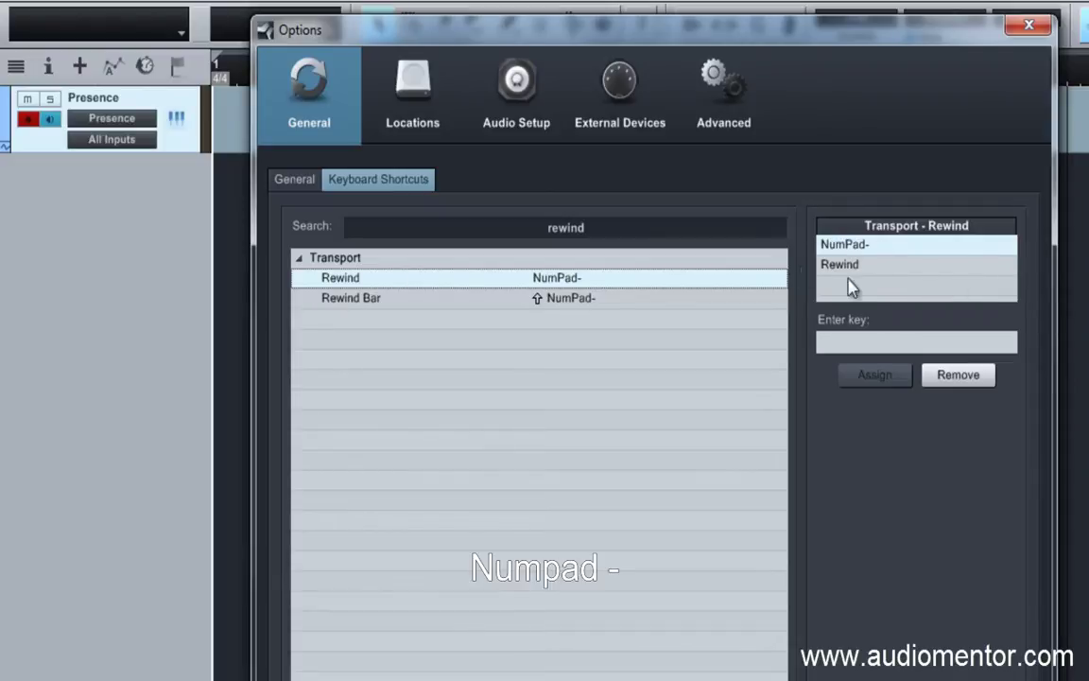
# Search for forward and assign the full stop (.) as a shortcut for Transport Forward Bar.
pyautogui.doubleClick(641, 226)
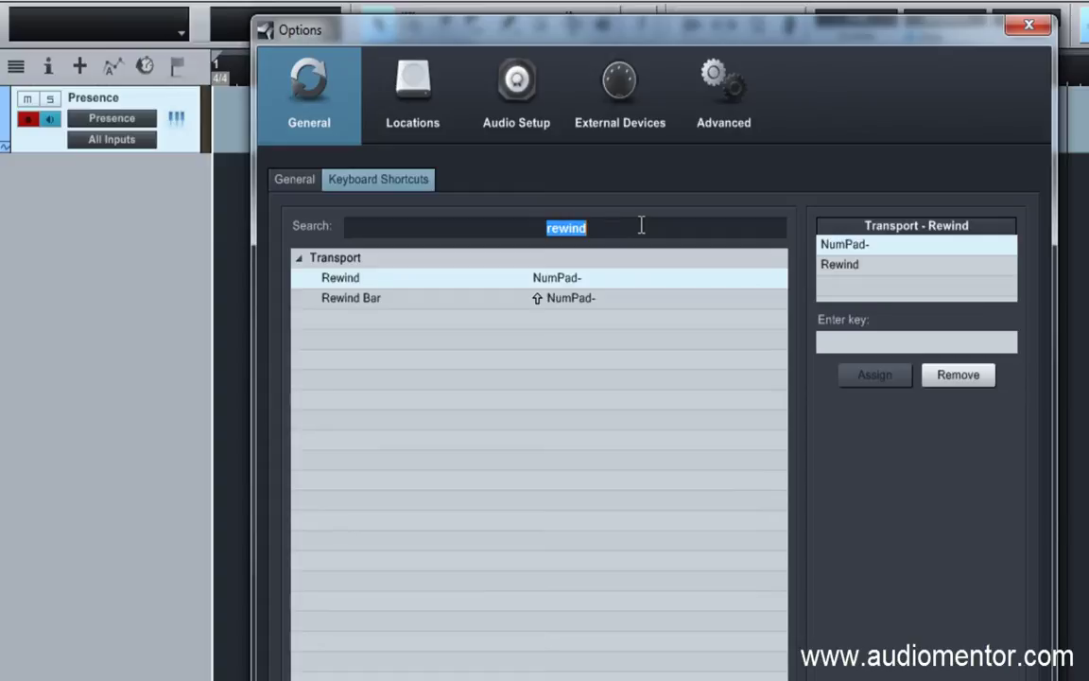
pyautogui.write('forward')
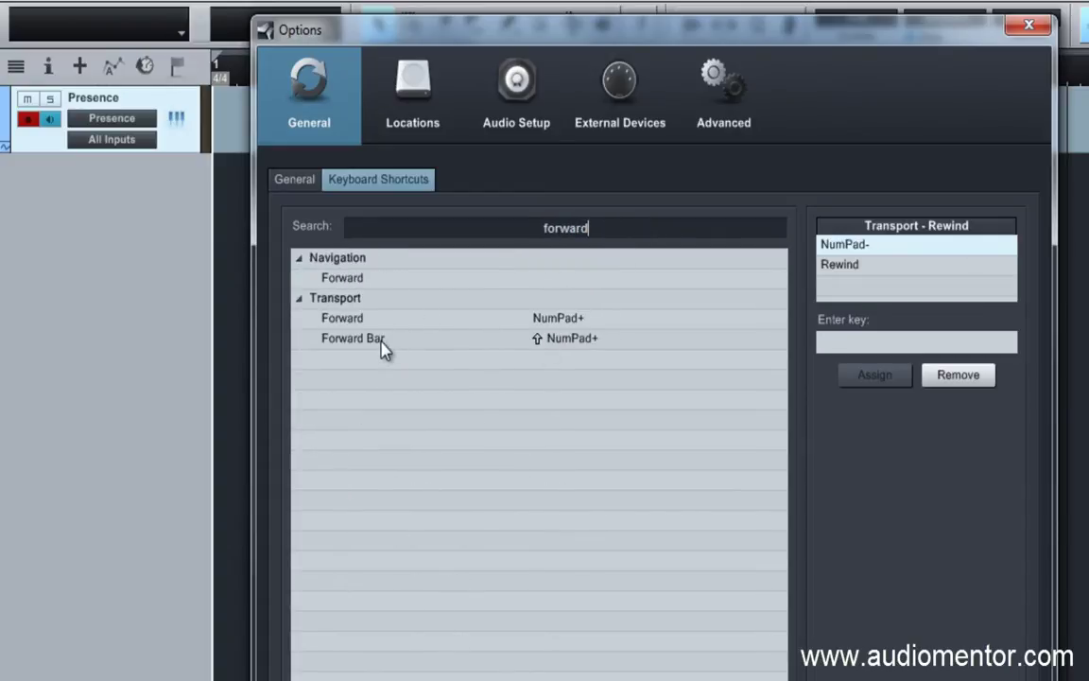
pyautogui.click(570, 342)
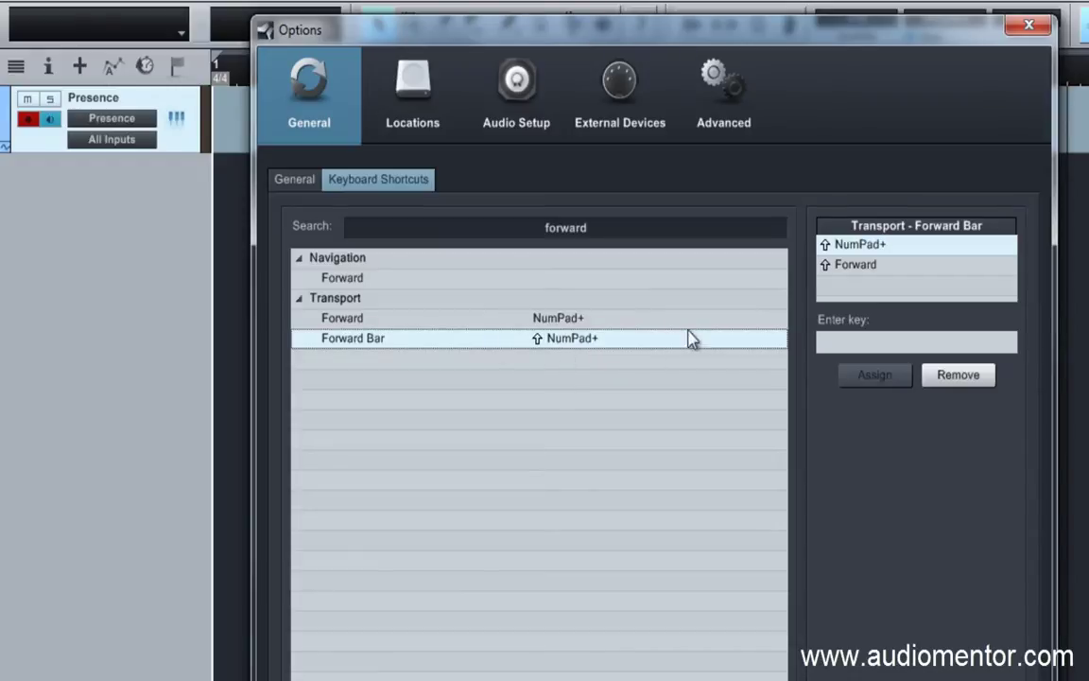
pyautogui.click(861, 348)
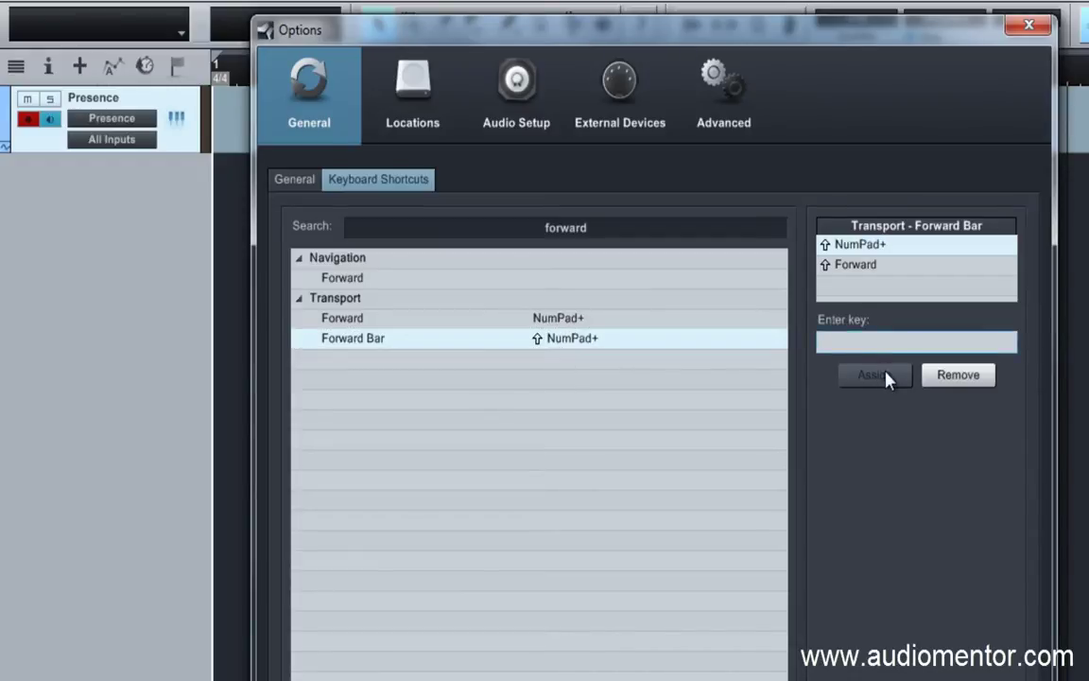
pyautogui.press('.')
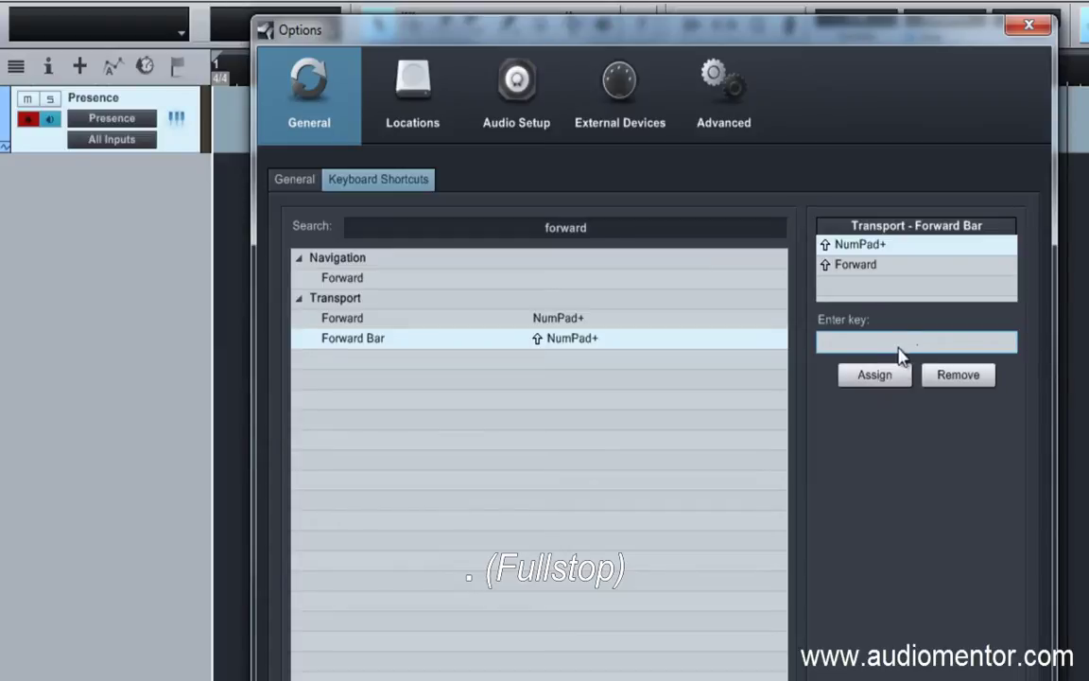
pyautogui.click(878, 378)
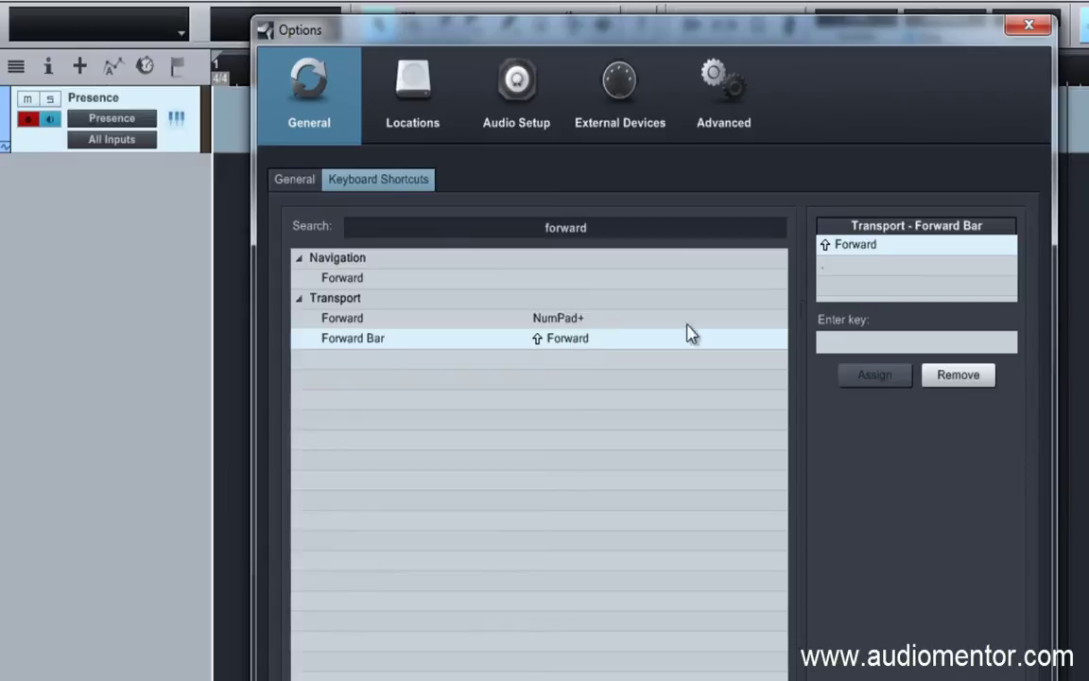
# Search for rewind bar and assign the comma (,) as a shortcut for Transport Rewind Bar.
pyautogui.doubleClick(540, 236)
pyautogui.write('r')
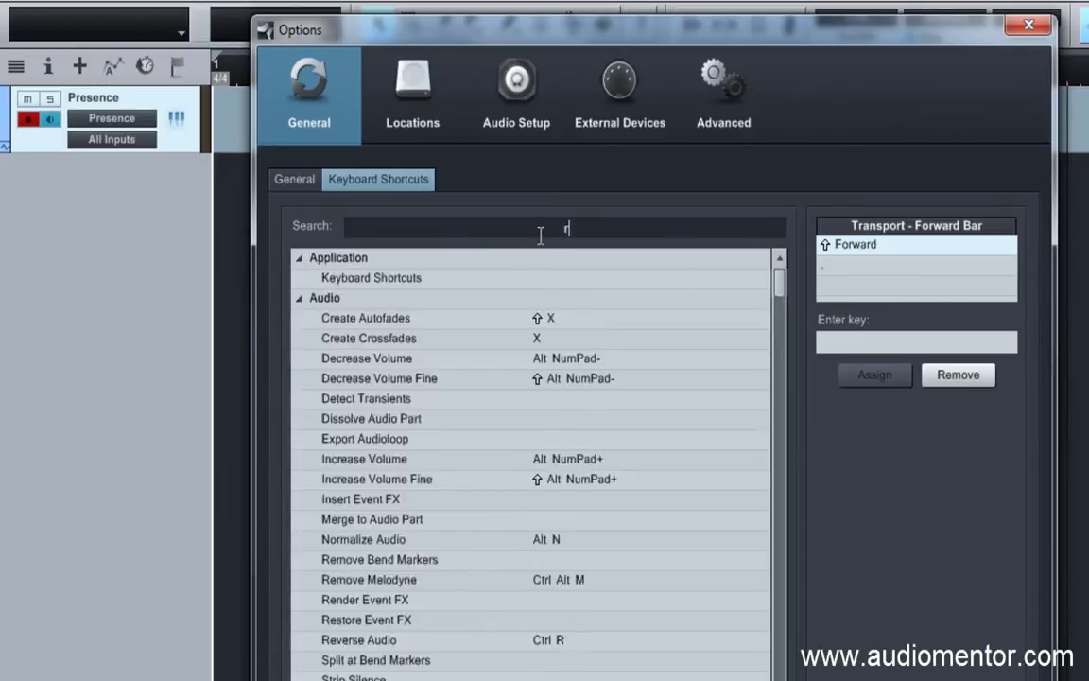
pyautogui.write('ewind bar')
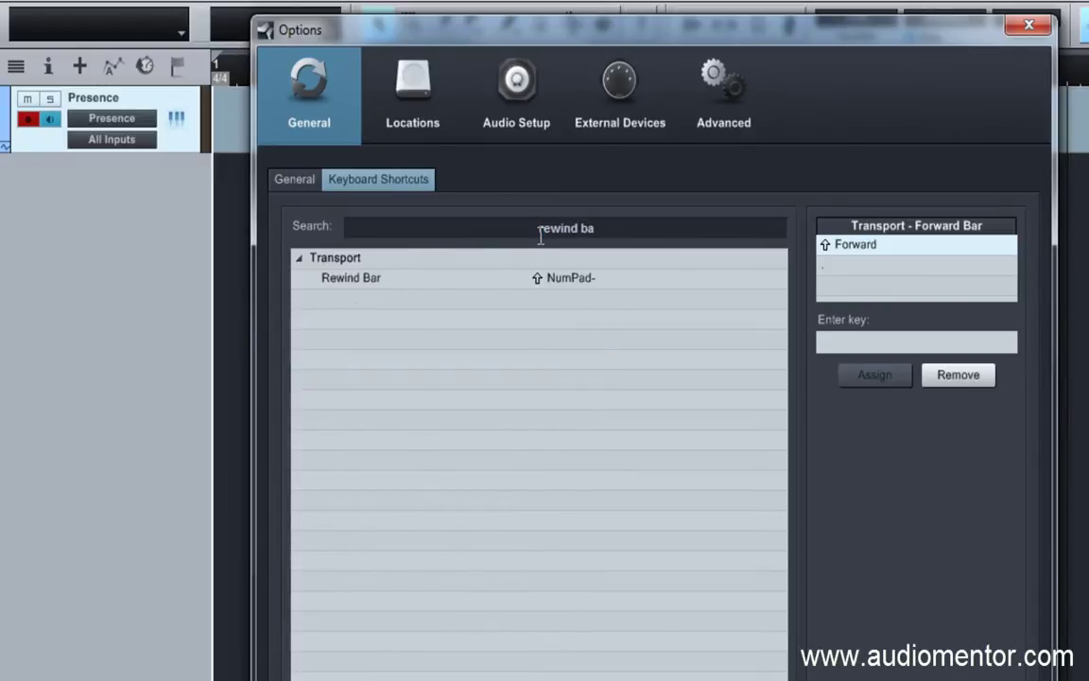
pyautogui.click(540, 284)
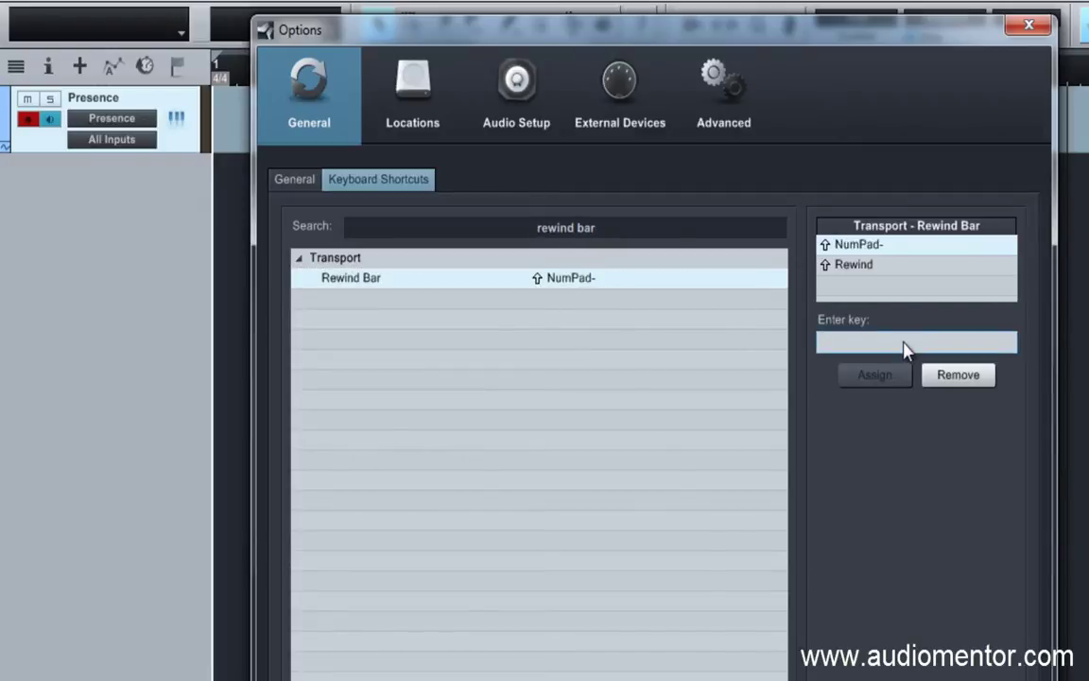
pyautogui.press(',')
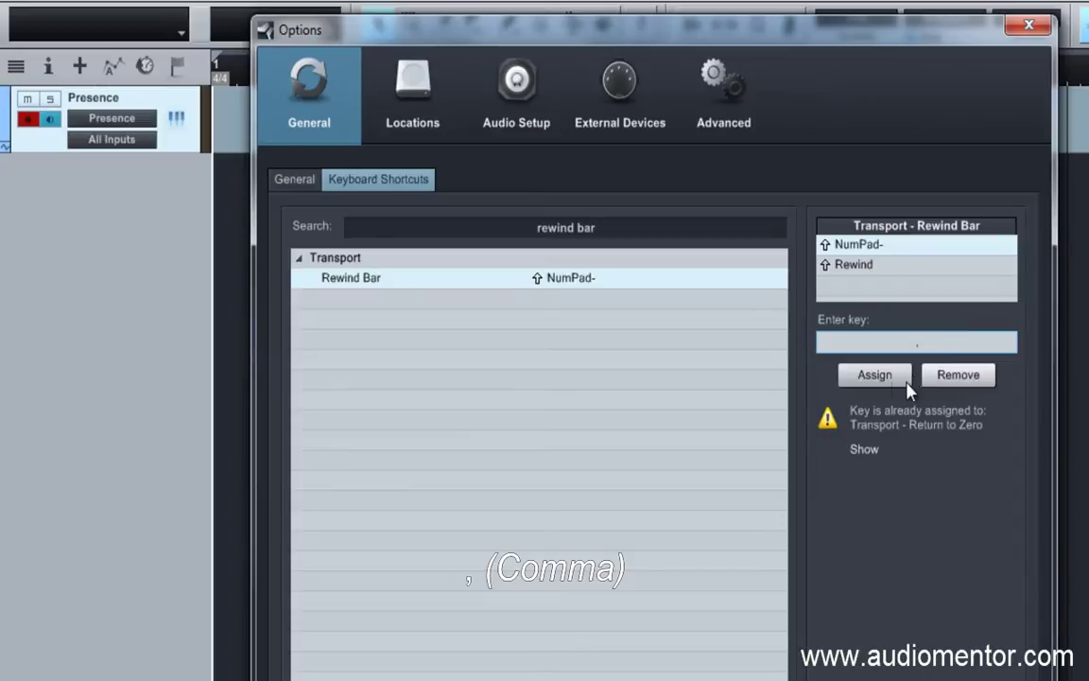
pyautogui.click(889, 379)
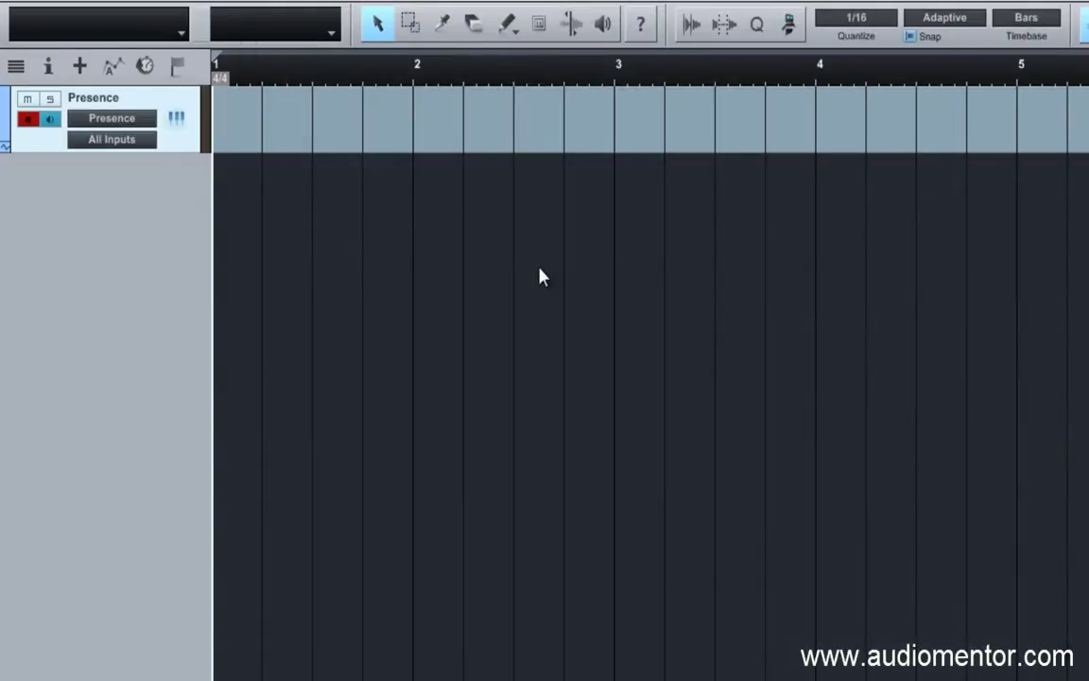
# Test the transport shortcuts by winding the playhead forward and back, and by stepping it bar by bar in both directions.
pyautogui.press('KP_Add')
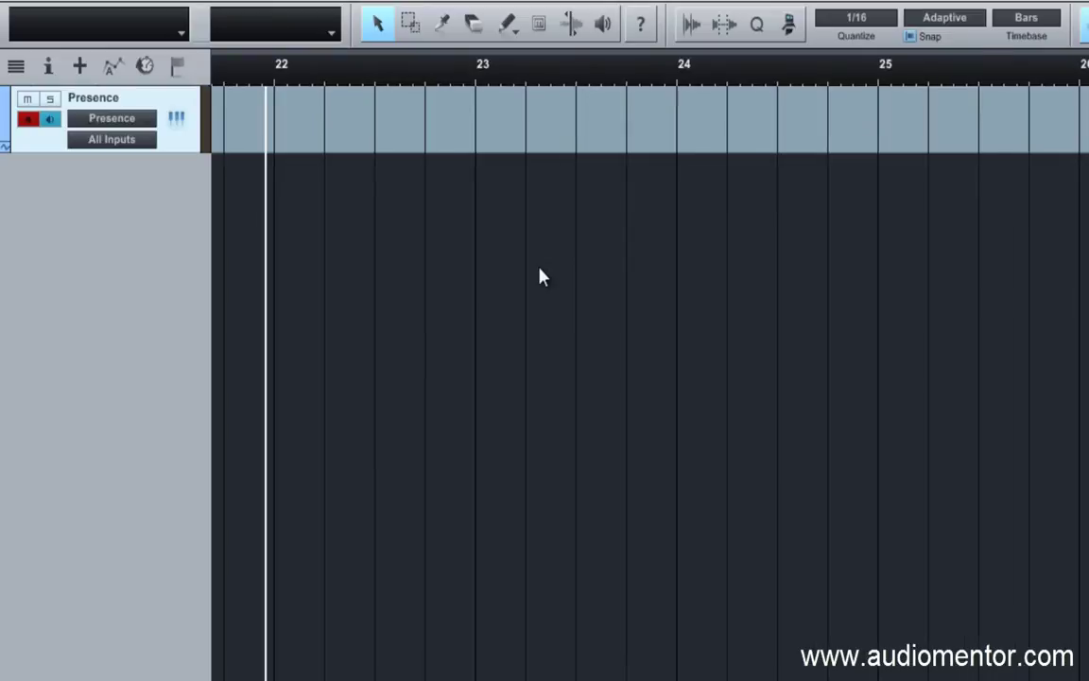
pyautogui.press('KP_Subtract')
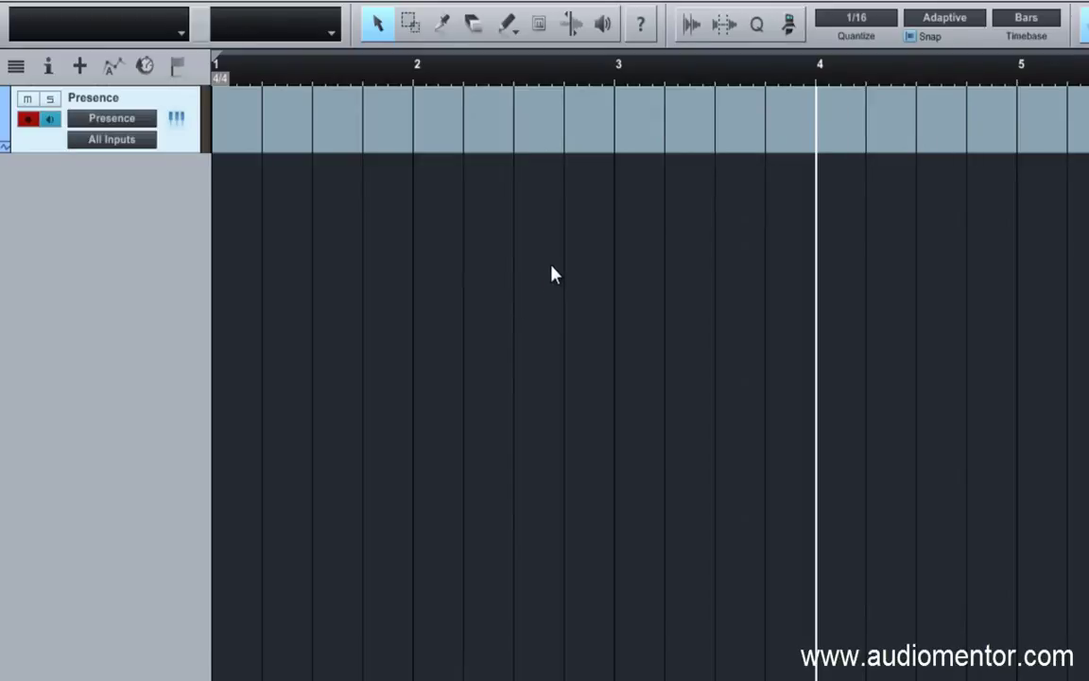
pyautogui.press(',')
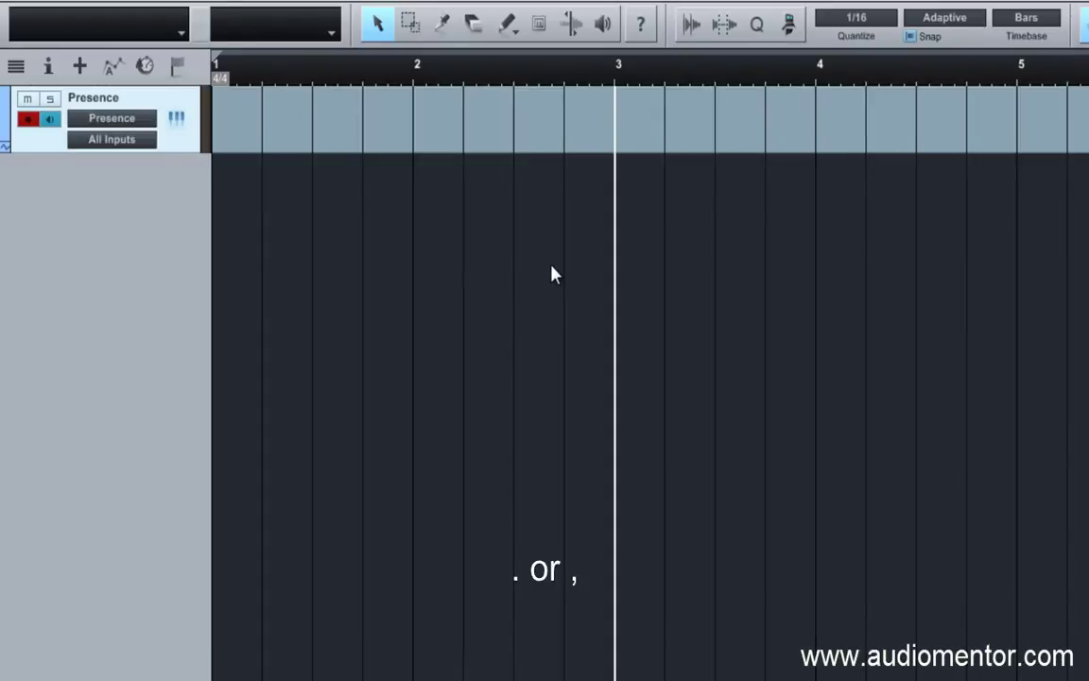
pyautogui.press(',')
pyautogui.press(',')
pyautogui.press('.')
pyautogui.press('.')
pyautogui.press('.')
pyautogui.press('.')
pyautogui.press(',')
pyautogui.press(',')
pyautogui.press(',')
pyautogui.press(',')
pyautogui.press('.')
pyautogui.press('.')
pyautogui.press('.')
pyautogui.press(',')
pyautogui.press(',')
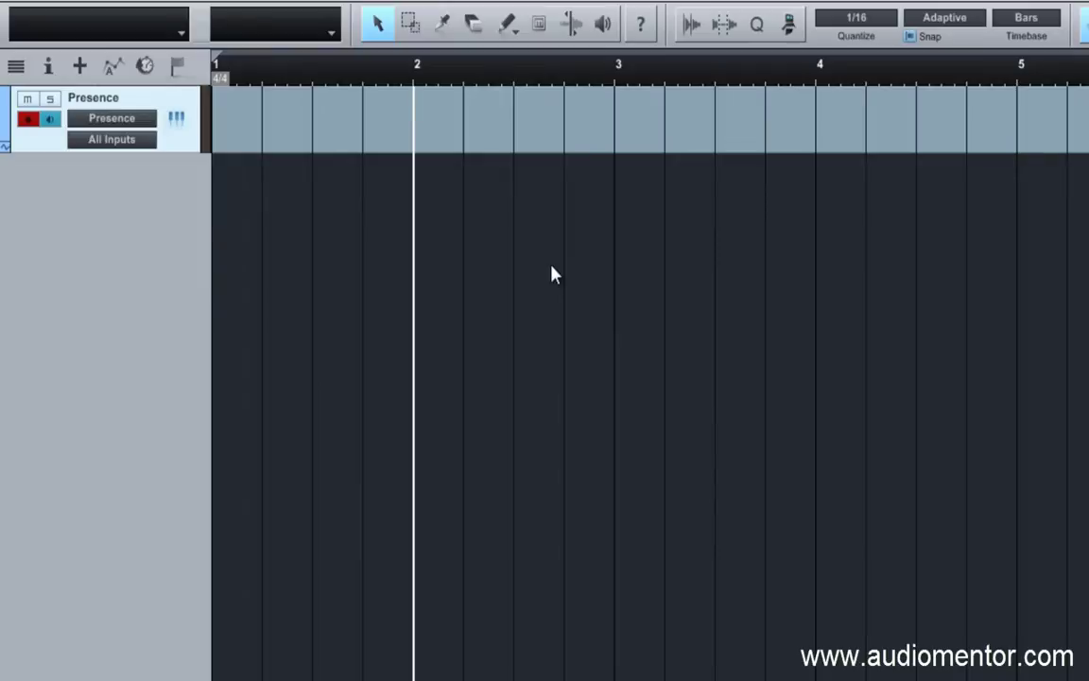
pyautogui.press('.')
pyautogui.press('.')
pyautogui.press('.')
pyautogui.press('.')
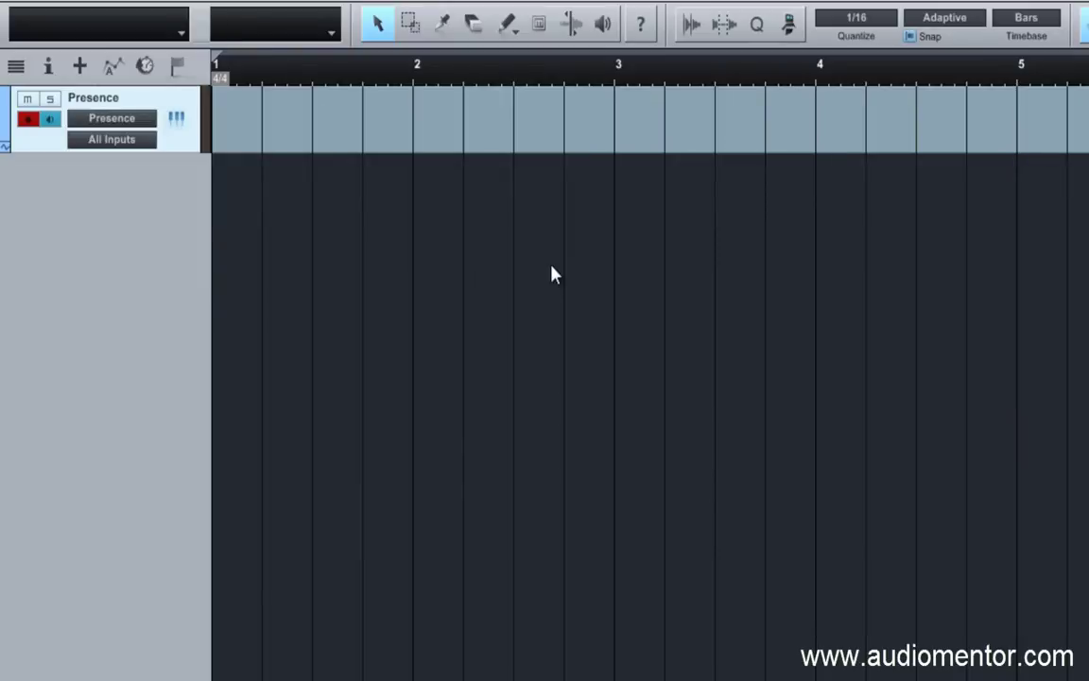
pyautogui.press(',')
pyautogui.press(',')
pyautogui.press(',')
pyautogui.press(',')
pyautogui.press('.')
pyautogui.press(',')
pyautogui.press('.')
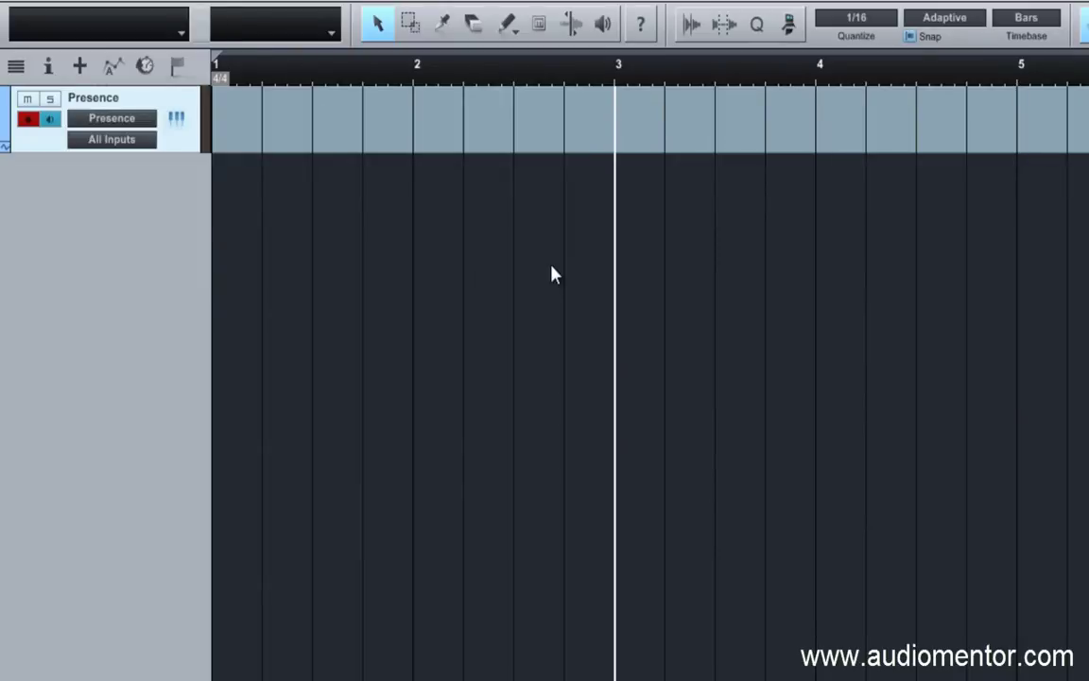
pyautogui.press('.')
pyautogui.press('.')
pyautogui.press(',')
pyautogui.press(',')
# Add the ConstructionDr..5bpm loop at bar 2 and the ElectropicRhyth..5bpm loop just before bar 4, each on a new instrument track.
pyautogui.moveTo(1088, 309); pyautogui.dragTo(420, 316)
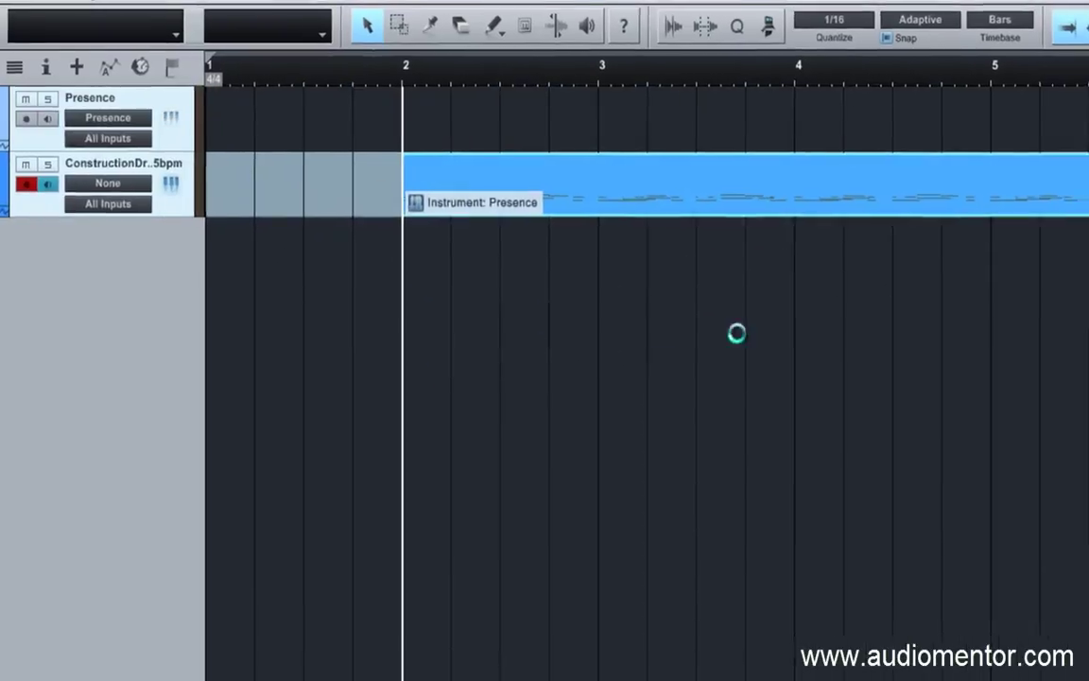
pyautogui.moveTo(1088, 307); pyautogui.dragTo(592, 294)
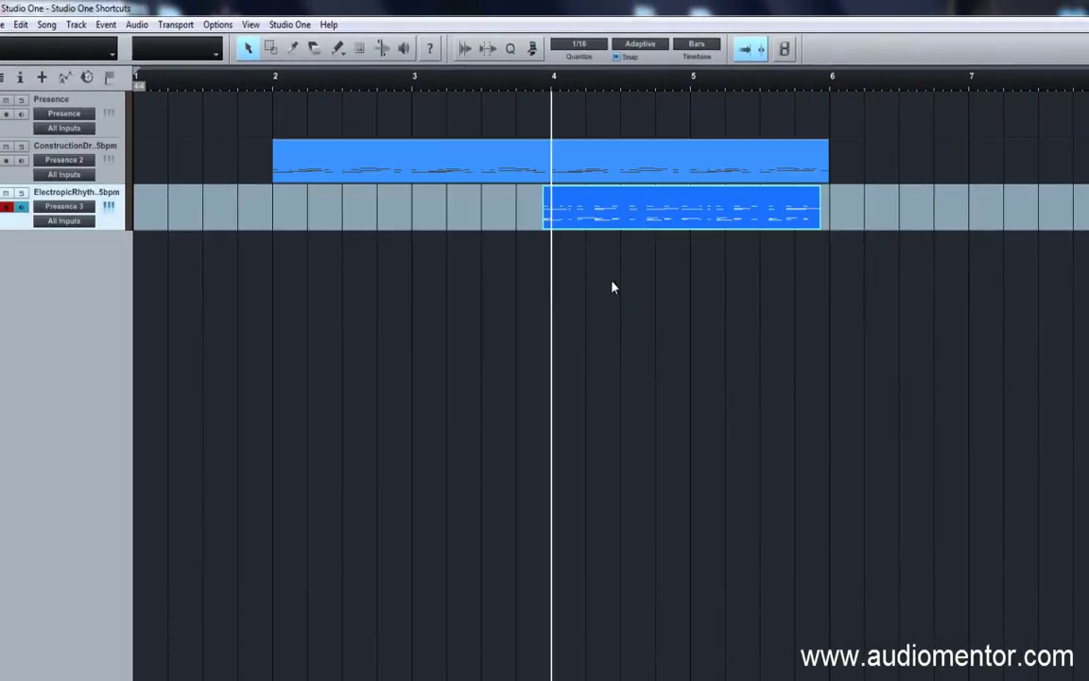
# Move the playhead forward and back repeatedly across the two loops, ending at bar 3.
pyautogui.press('KP_Add')
pyautogui.press('KP_Subtract')
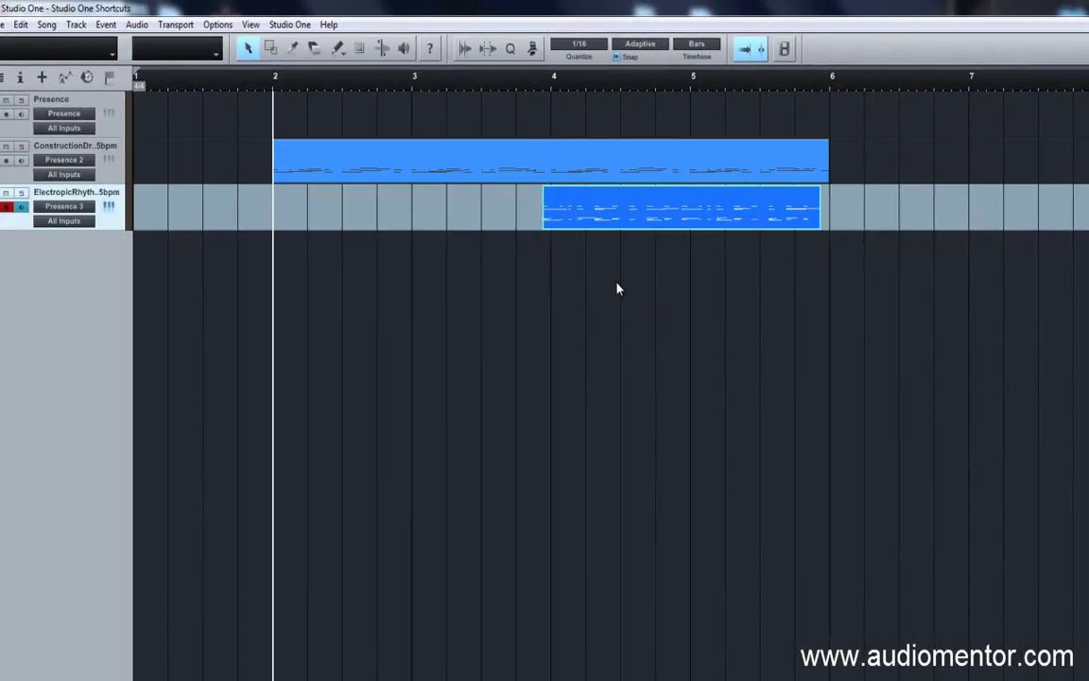
pyautogui.press('KP_Add')
pyautogui.press('KP_Add')
pyautogui.press('KP_Add')
pyautogui.press('KP_Subtract')
pyautogui.press('KP_Subtract')
pyautogui.press('KP_Subtract')
pyautogui.press('KP_Subtract')
pyautogui.press('KP_Add')
pyautogui.press('KP_Add')
pyautogui.press('KP_Subtract')
pyautogui.press('KP_Add')
pyautogui.press('KP_Subtract')
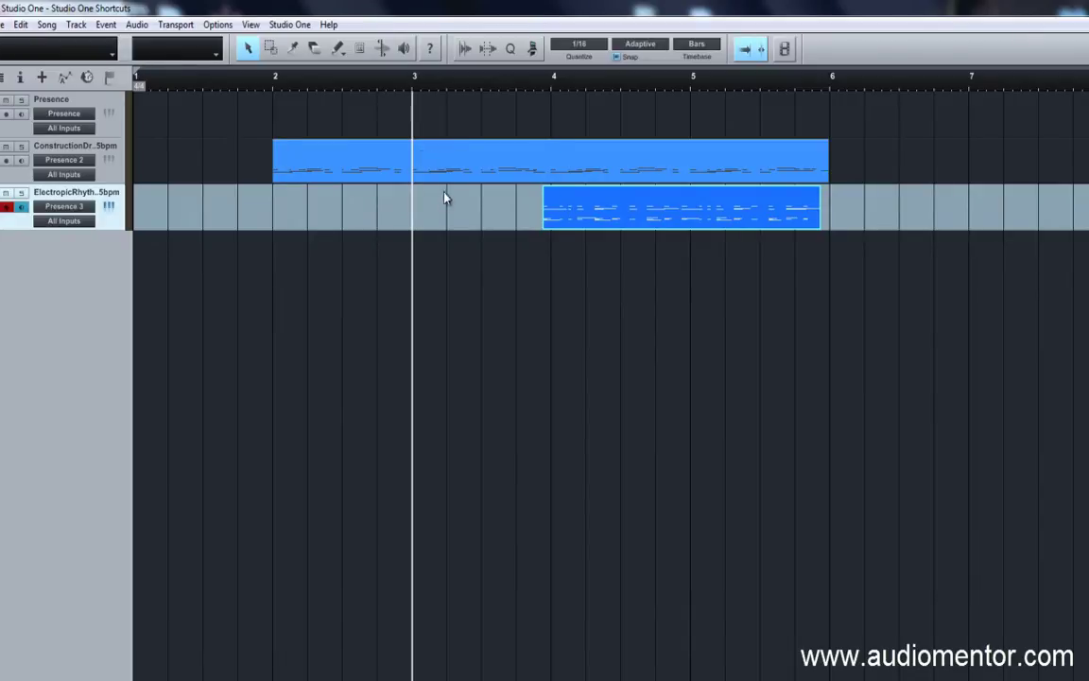
# Search the keyboard shortcuts for record and select the Transport Record command.
pyautogui.click(290, 24)
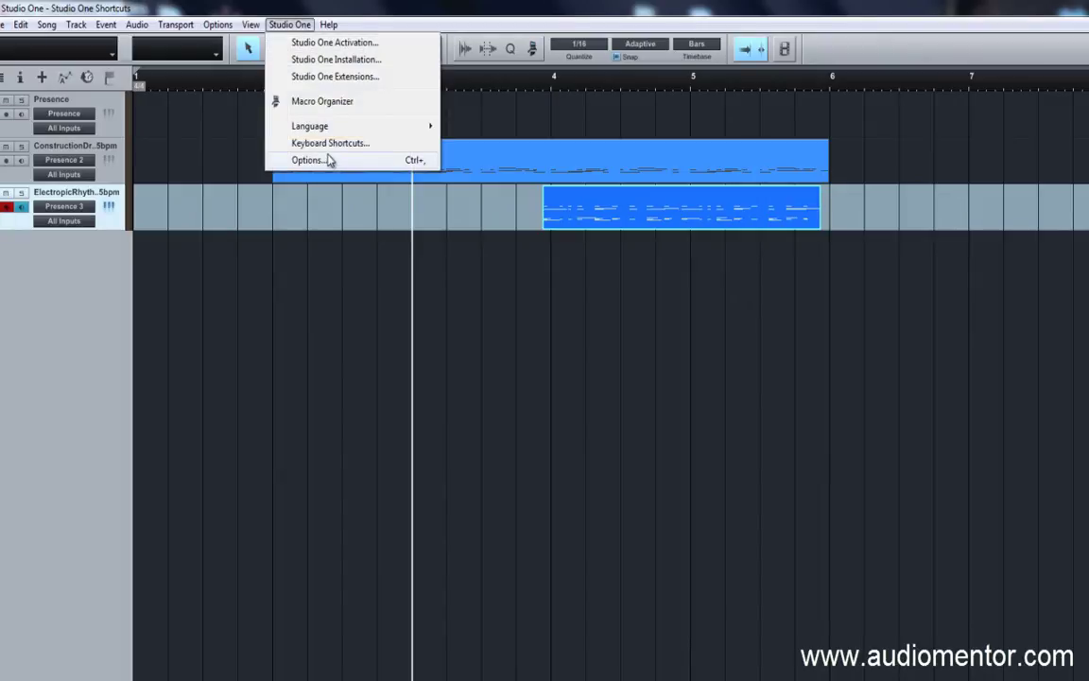
pyautogui.click(333, 144)
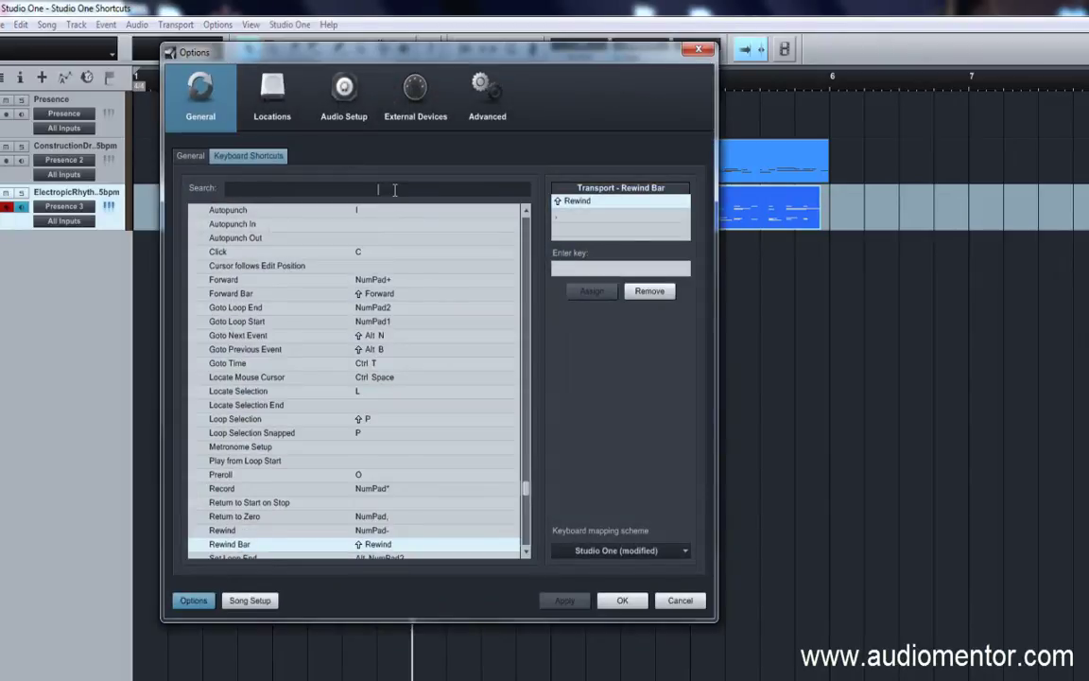
pyautogui.click(395, 189)
pyautogui.write('record')
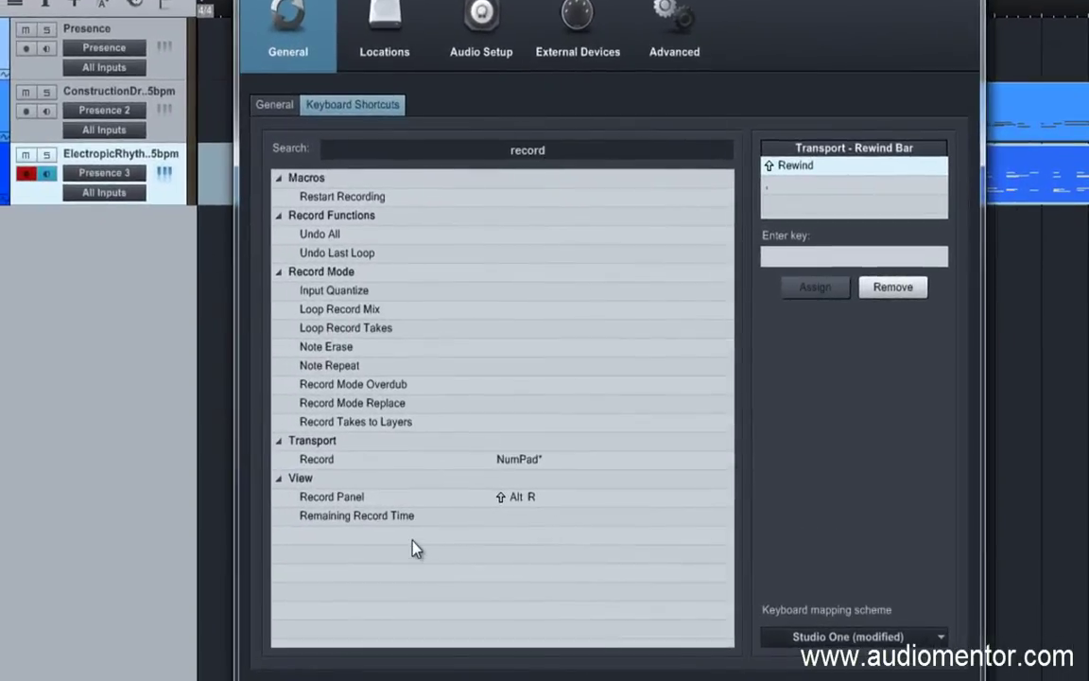
pyautogui.click(370, 464)
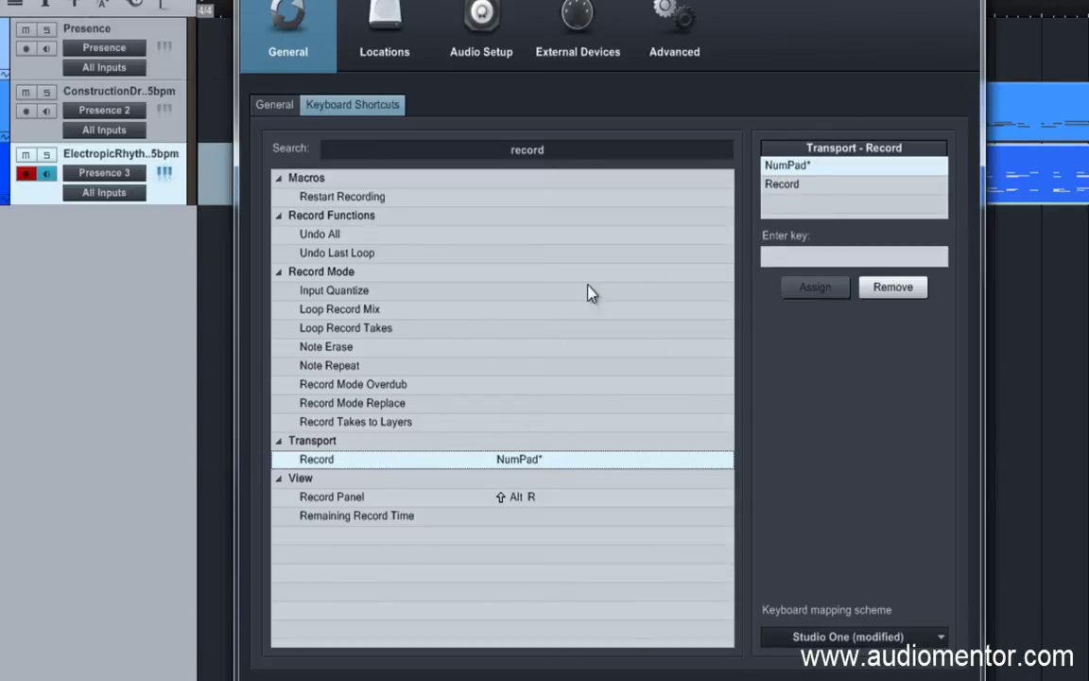
# Assign R as a shortcut for Transport Record, taking it over from Track Arm, and apply the change.
pyautogui.click(811, 171)
pyautogui.click(810, 186)
pyautogui.click(810, 176)
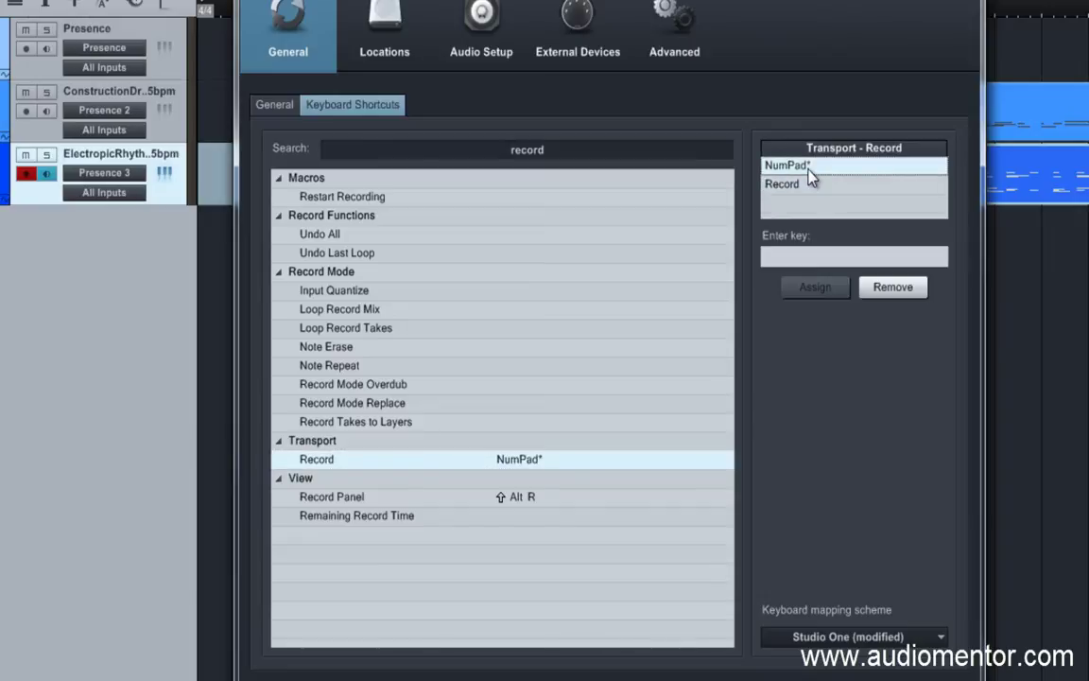
pyautogui.click(807, 186)
pyautogui.click(807, 168)
pyautogui.click(808, 260)
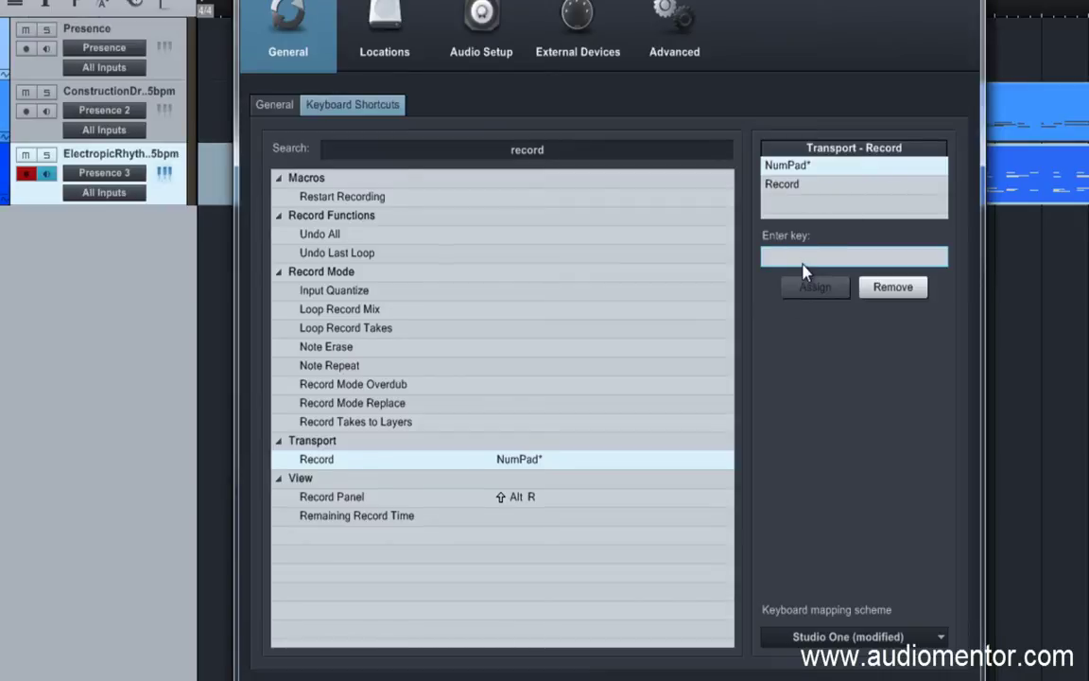
pyautogui.press('r')
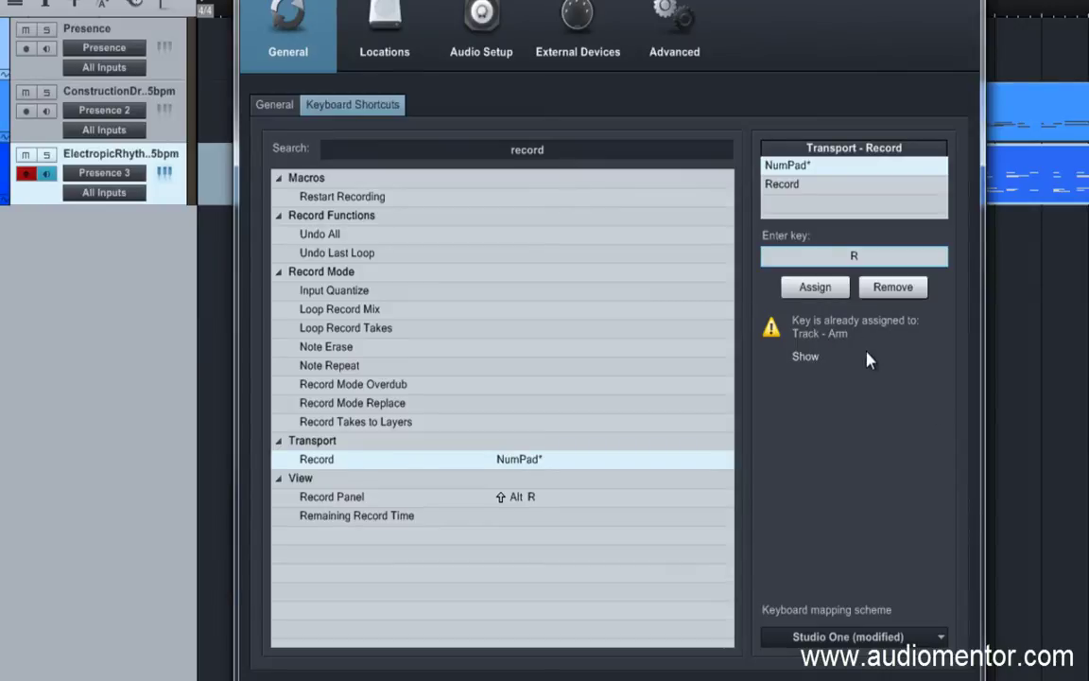
pyautogui.click(824, 299)
pyautogui.press('Return')
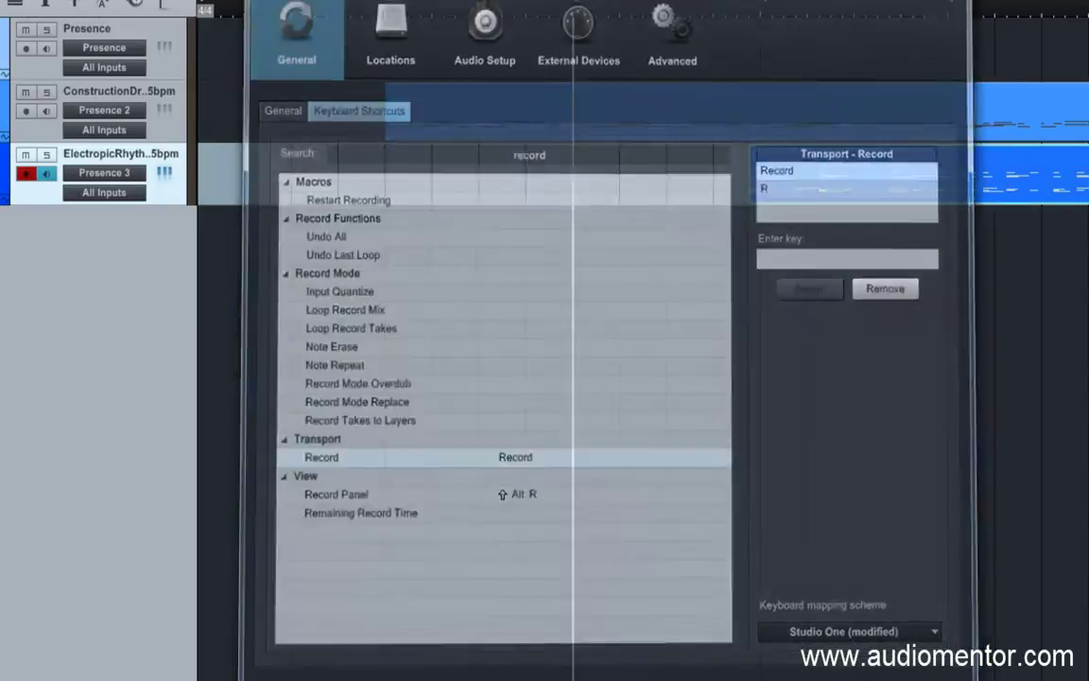
# Select the Presence track and test the Record shortcuts from near its start, rewinding the playhead before recording again.
pyautogui.click(112, 31)
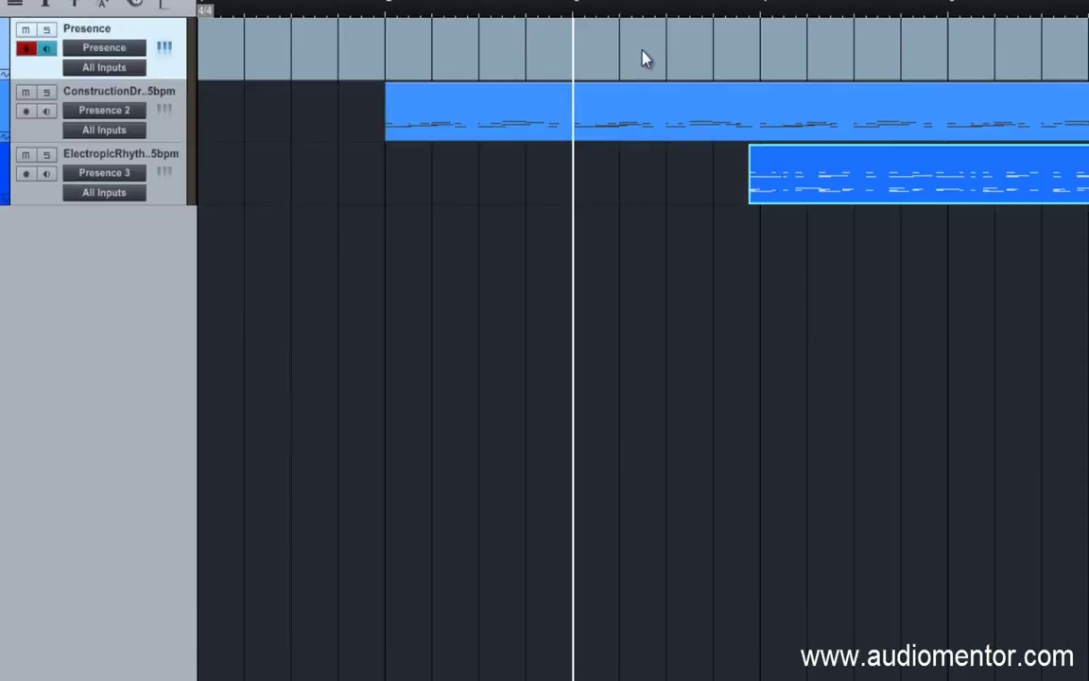
pyautogui.press('r')
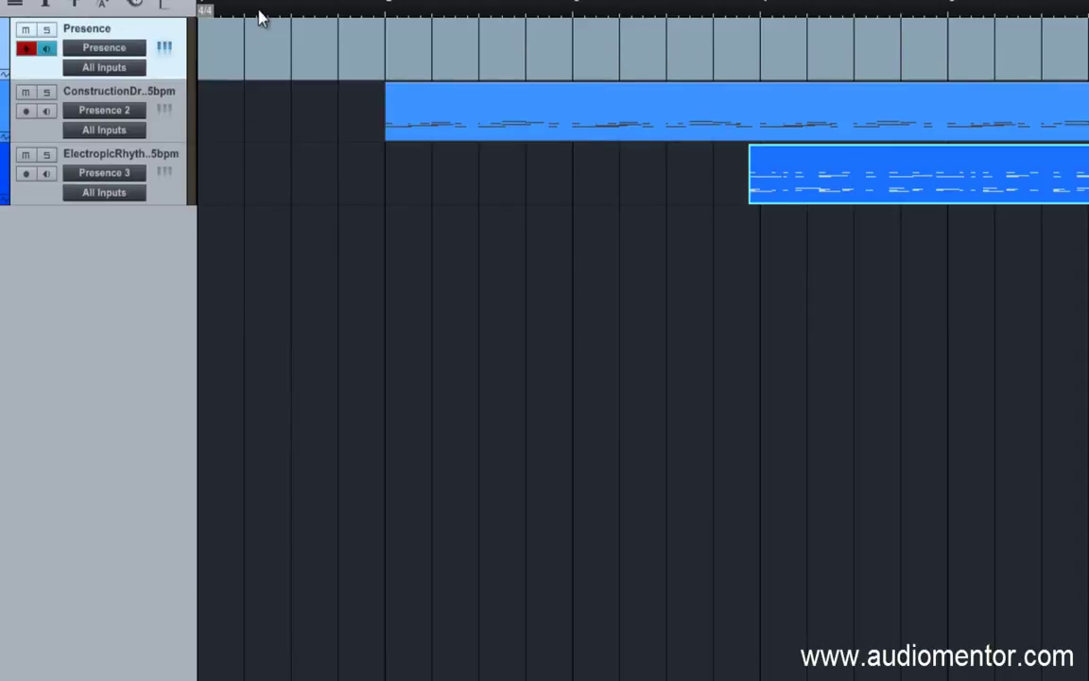
pyautogui.moveTo(231, 12); pyautogui.dragTo(255, 13)
pyautogui.press('r')
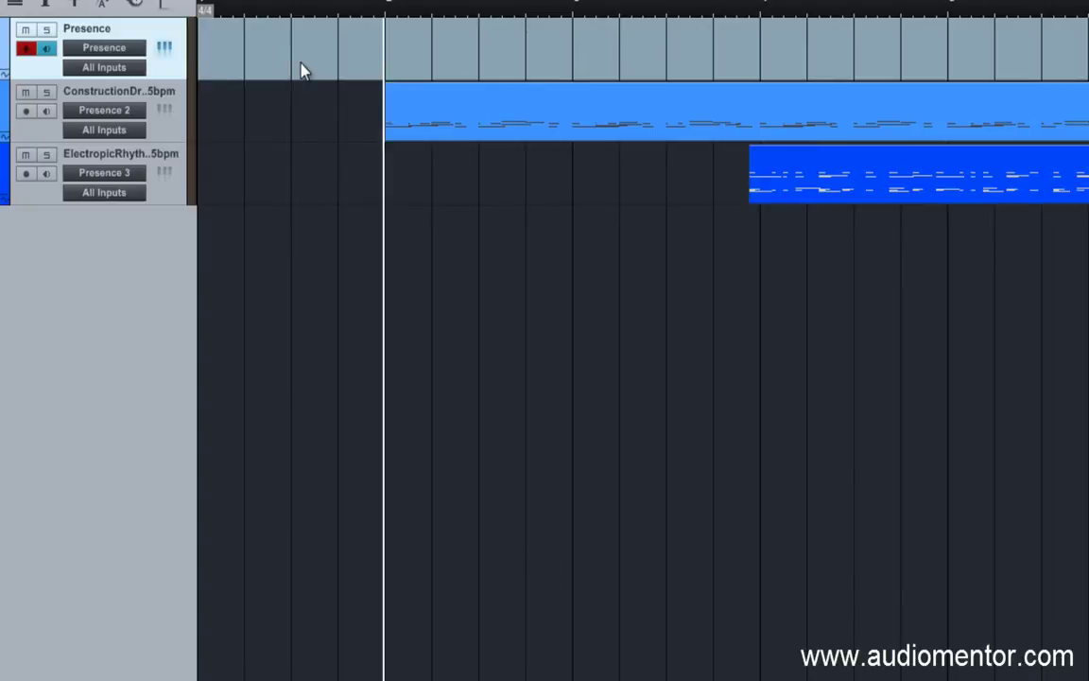
pyautogui.press('KP_Subtract')
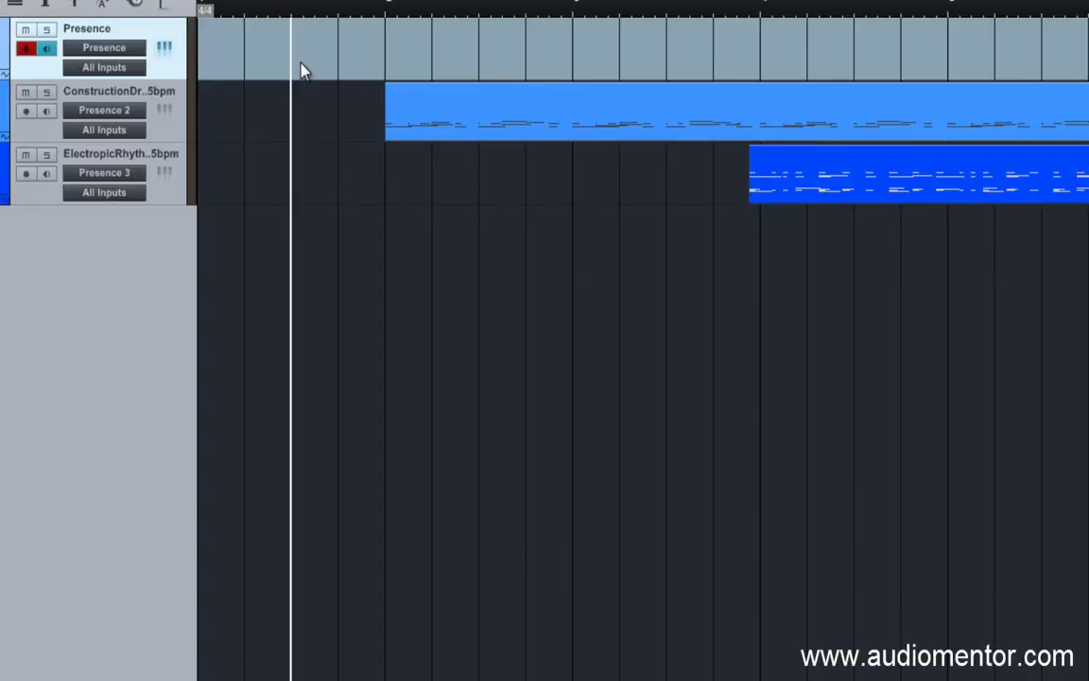
pyautogui.press('KP_Multiply')
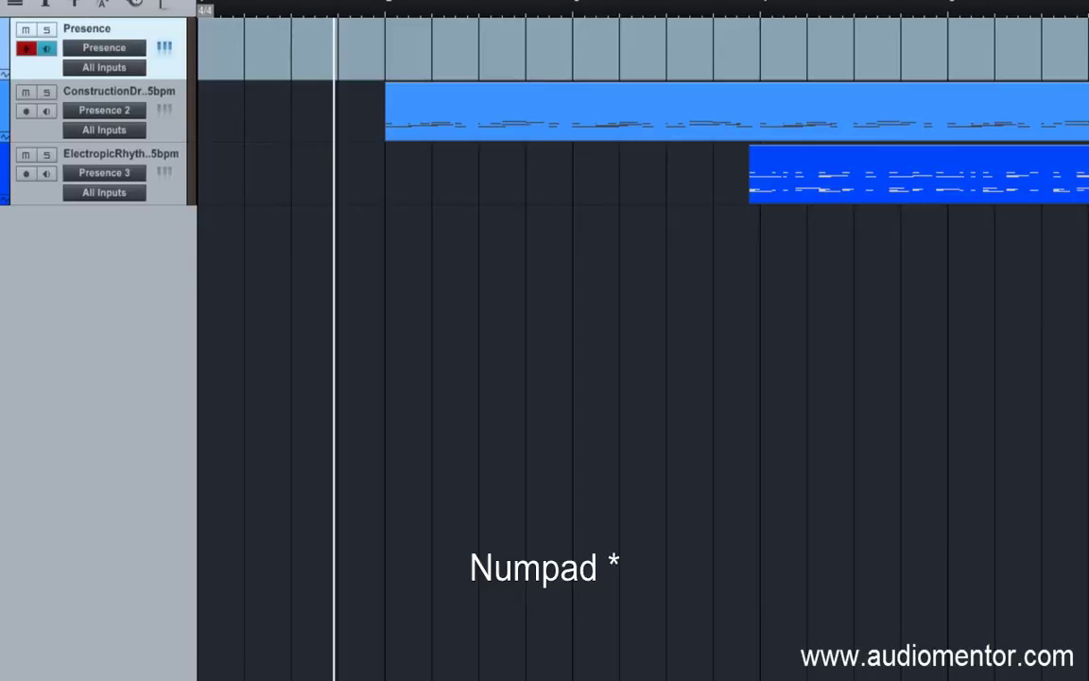
# Search the keyboard shortcuts for zoom, review the listed commands and select Toggle Zoom.
pyautogui.click(437, 88)
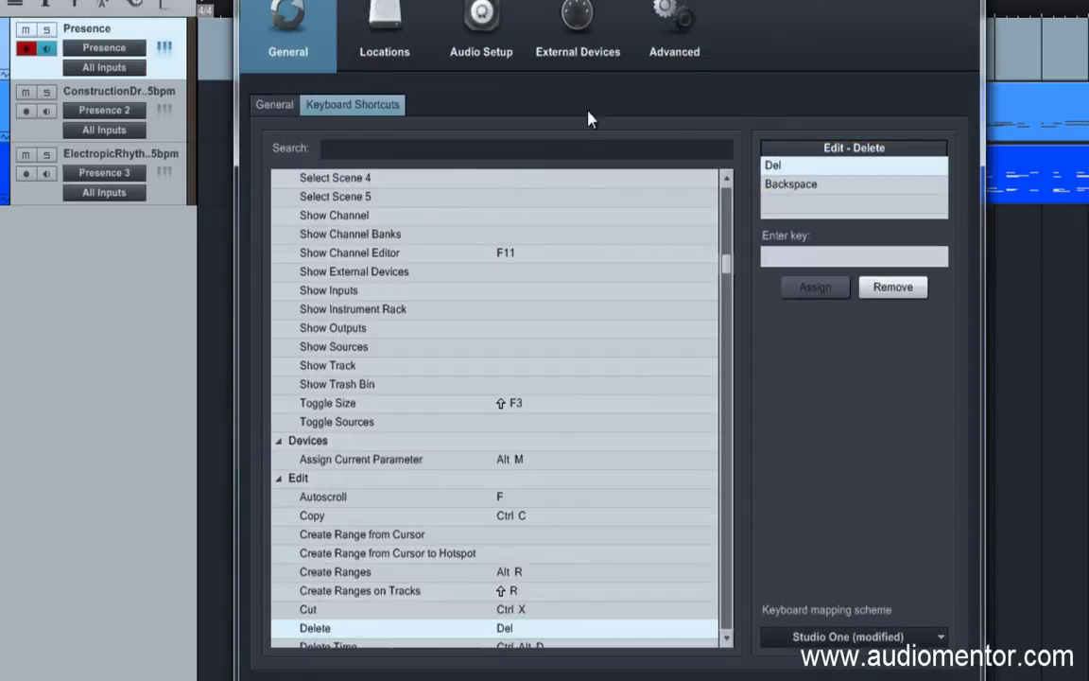
pyautogui.write('zoom')
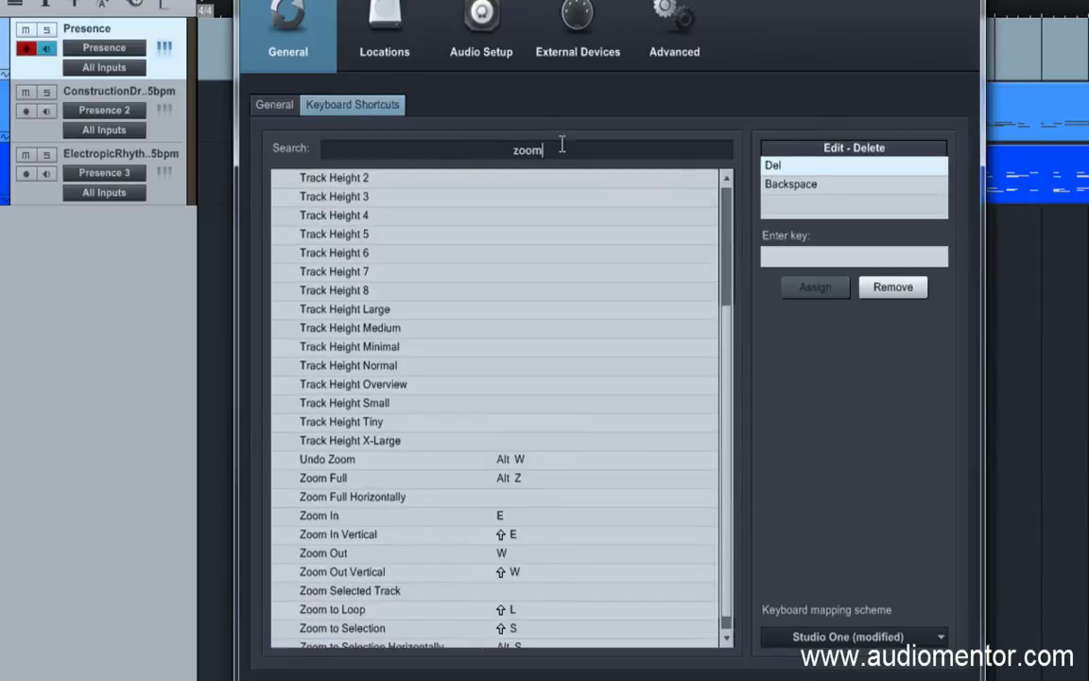
pyautogui.press('Return')
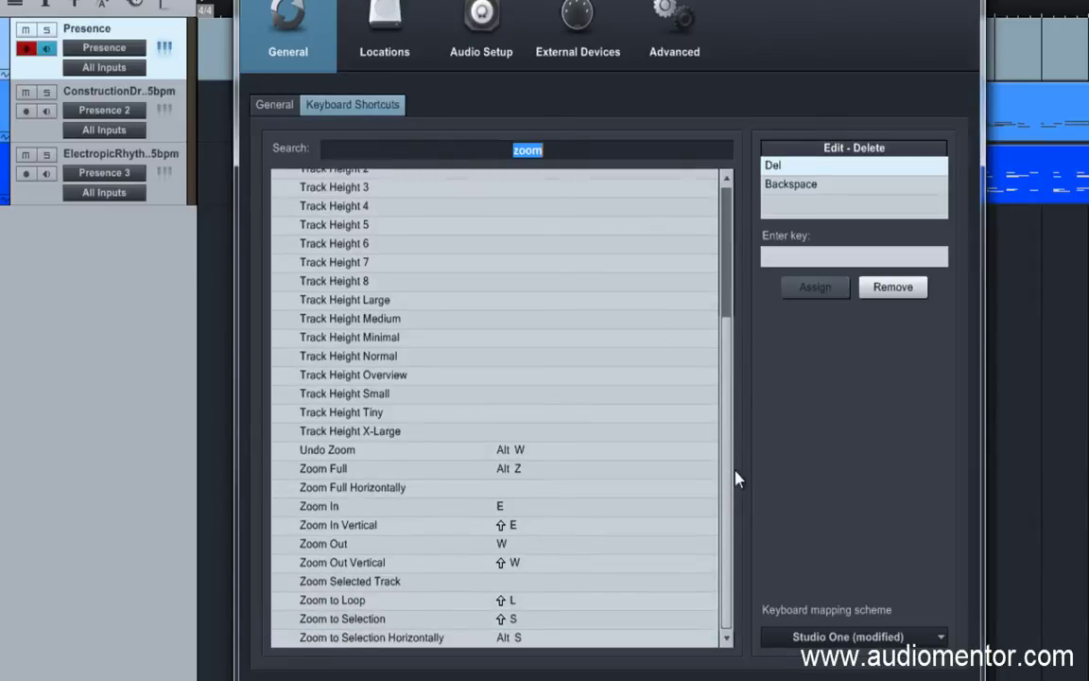
pyautogui.moveTo(730, 402); pyautogui.dragTo(725, 242)
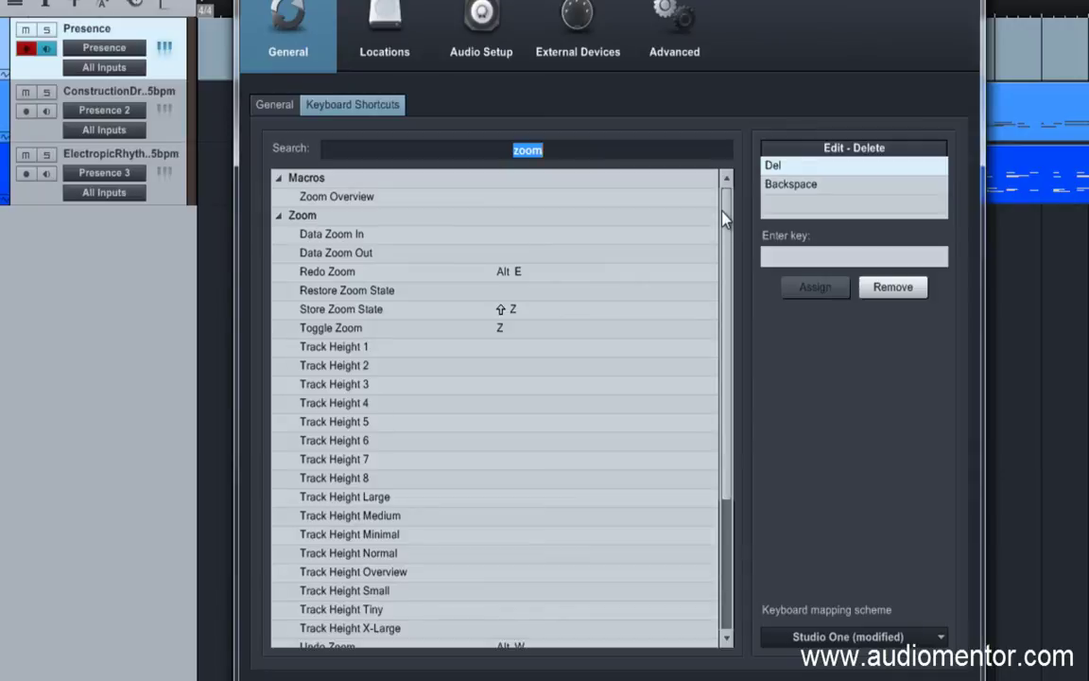
pyautogui.click(357, 333)
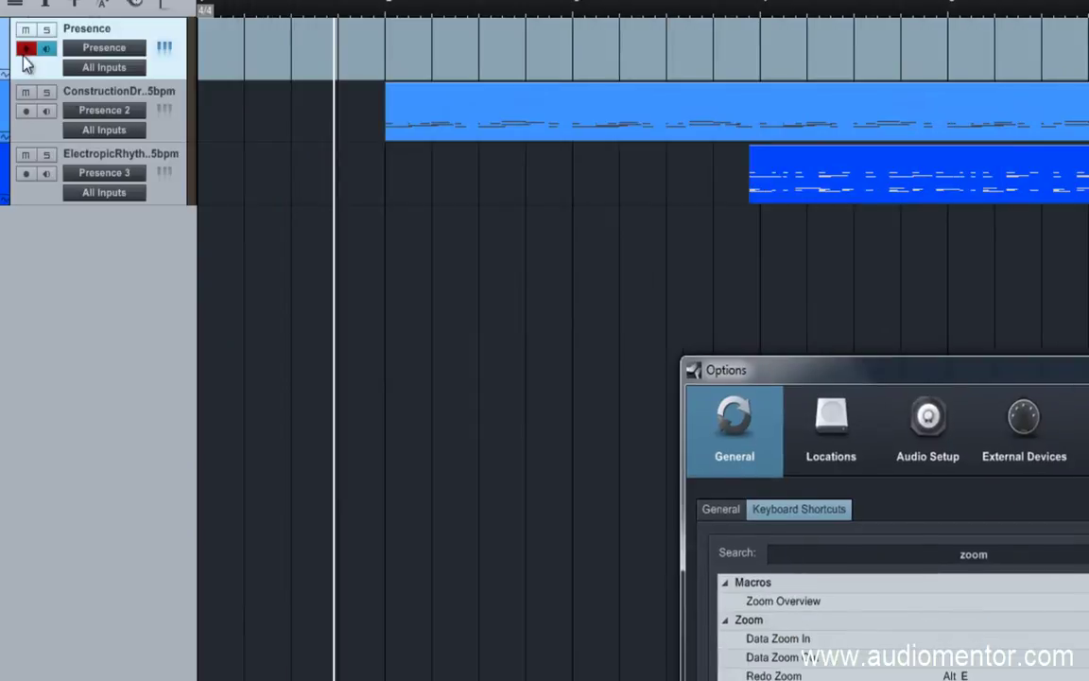
# Close the shortcut options and test Toggle Zoom repeatedly on the Presence track, returning to the original view.
pyautogui.moveTo(912, 372); pyautogui.dragTo(909, 90)
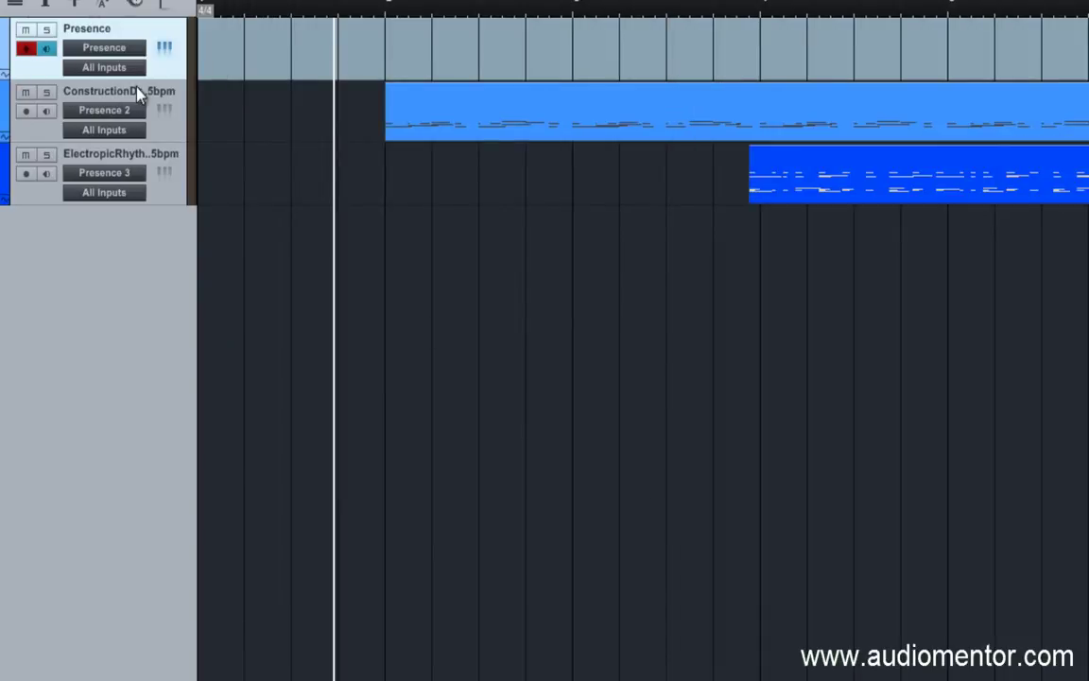
pyautogui.press('z')
pyautogui.press('z')
pyautogui.press('z')
pyautogui.press('z')
pyautogui.press('z')
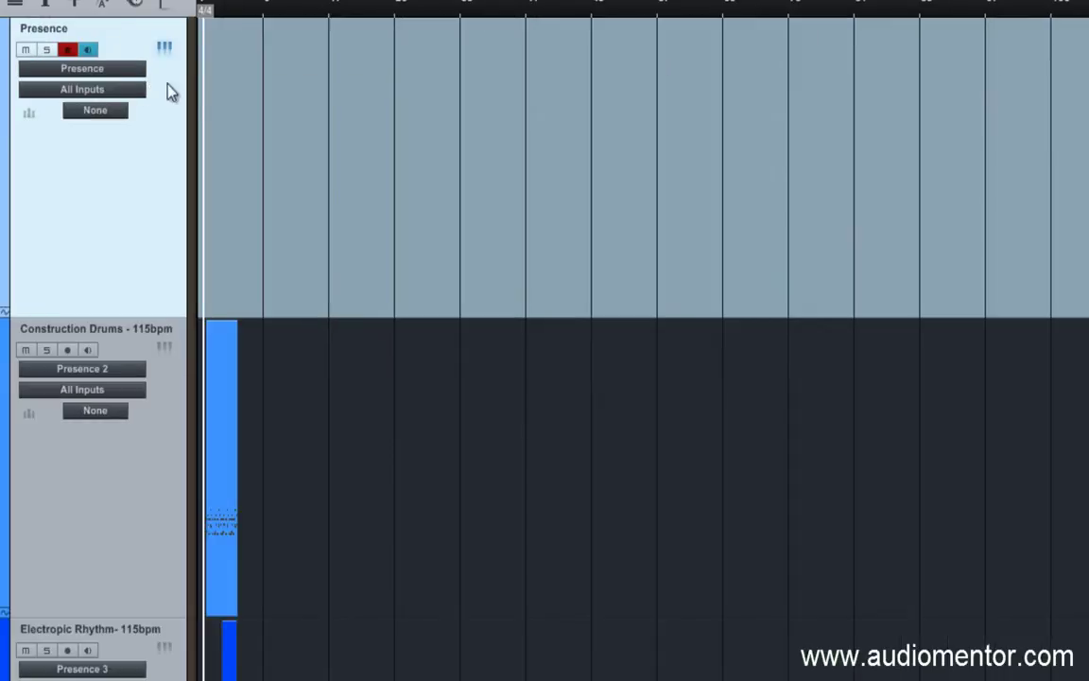
pyautogui.press('z')
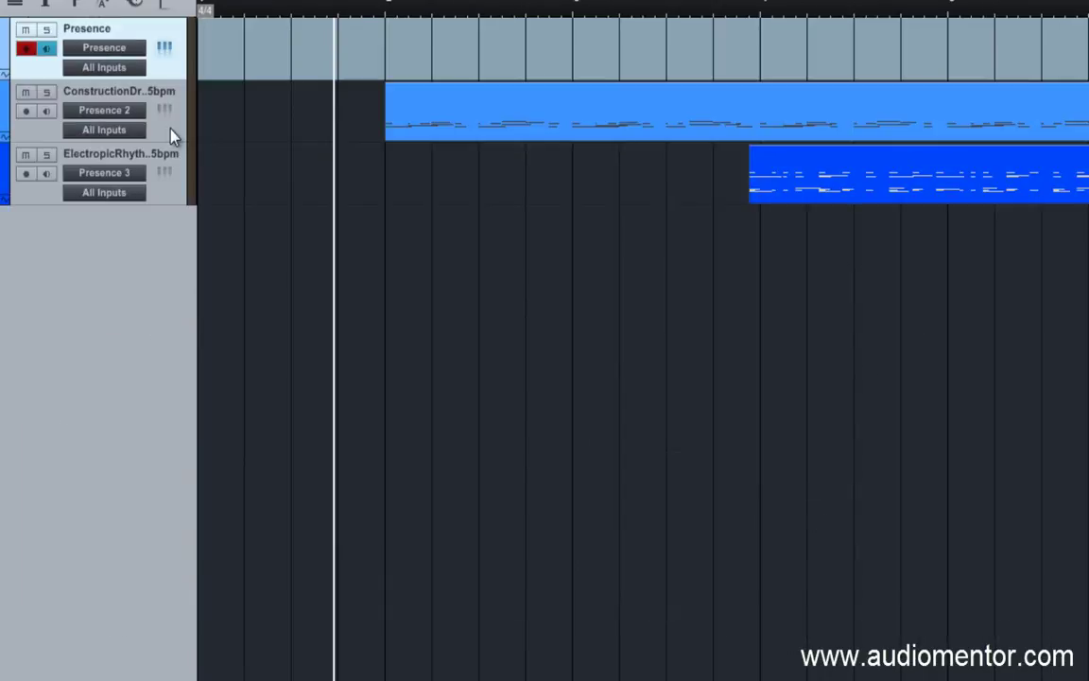
# Search the keyboard shortcuts for zoom in and assign G as a shortcut for Zoom In.
pyautogui.click(378, 0)
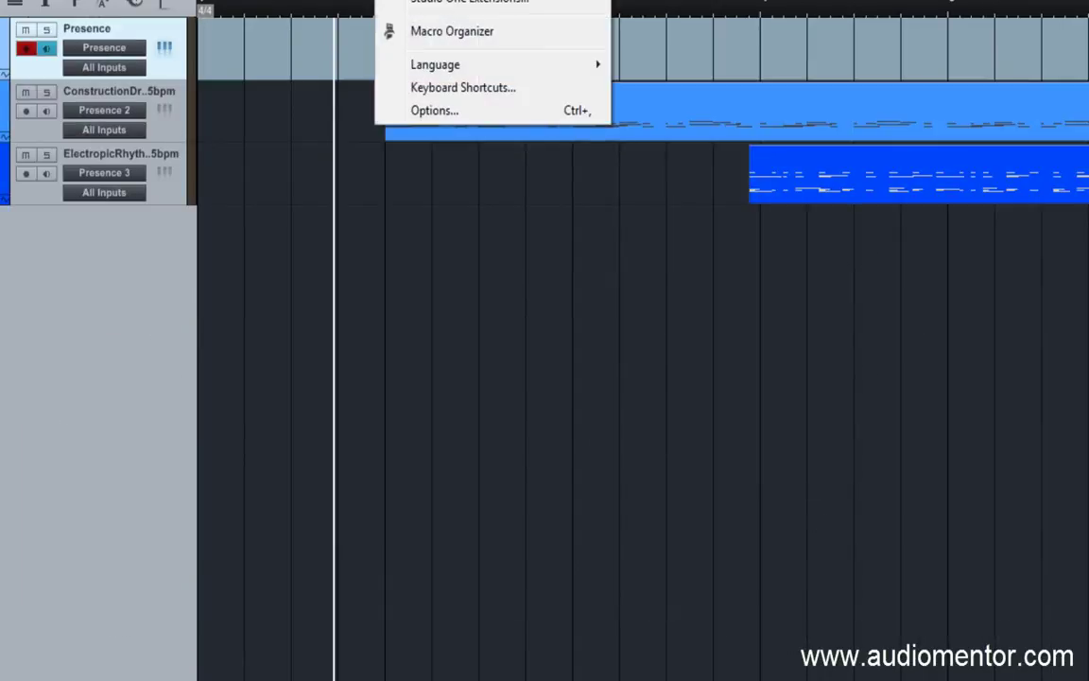
pyautogui.click(343, 210)
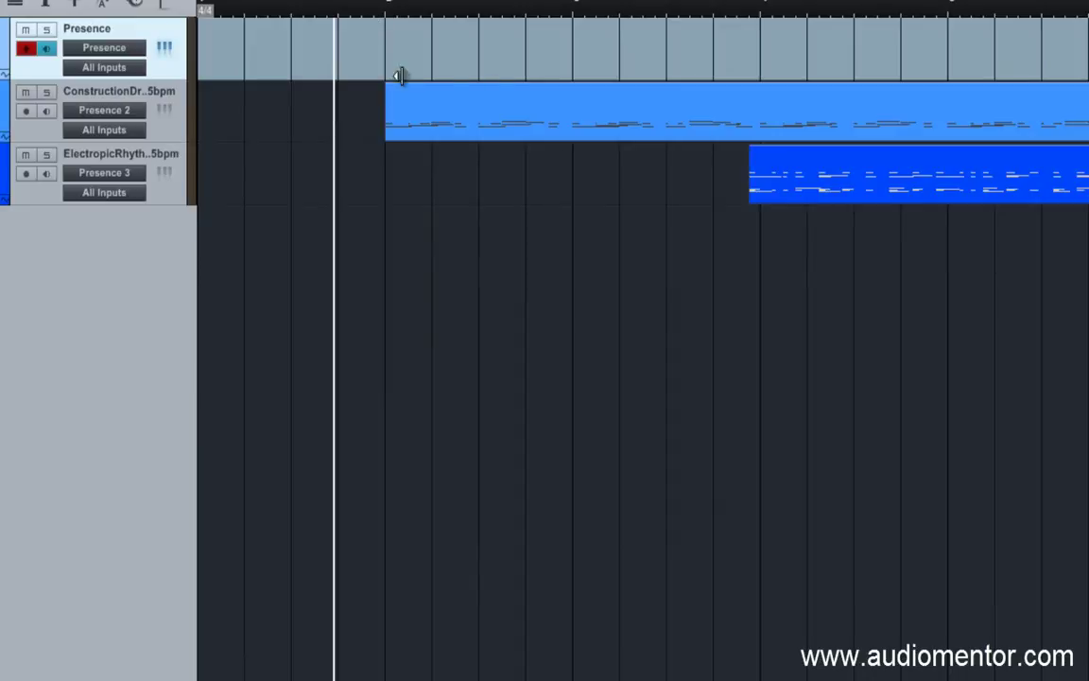
pyautogui.click(388, 0)
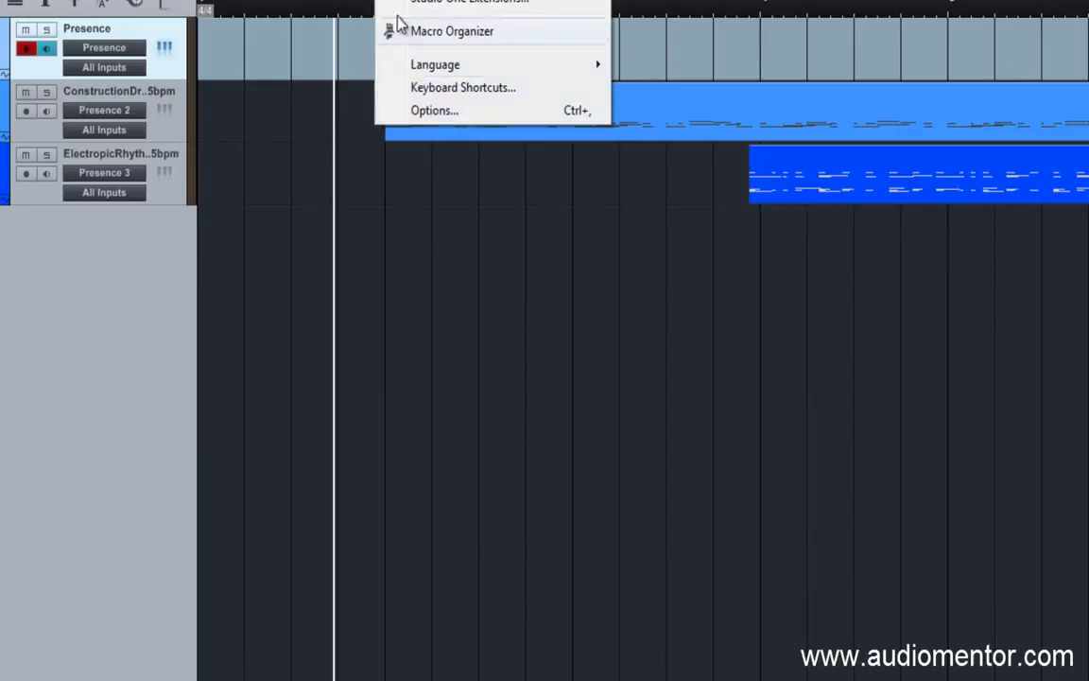
pyautogui.click(440, 89)
pyautogui.click(927, 274)
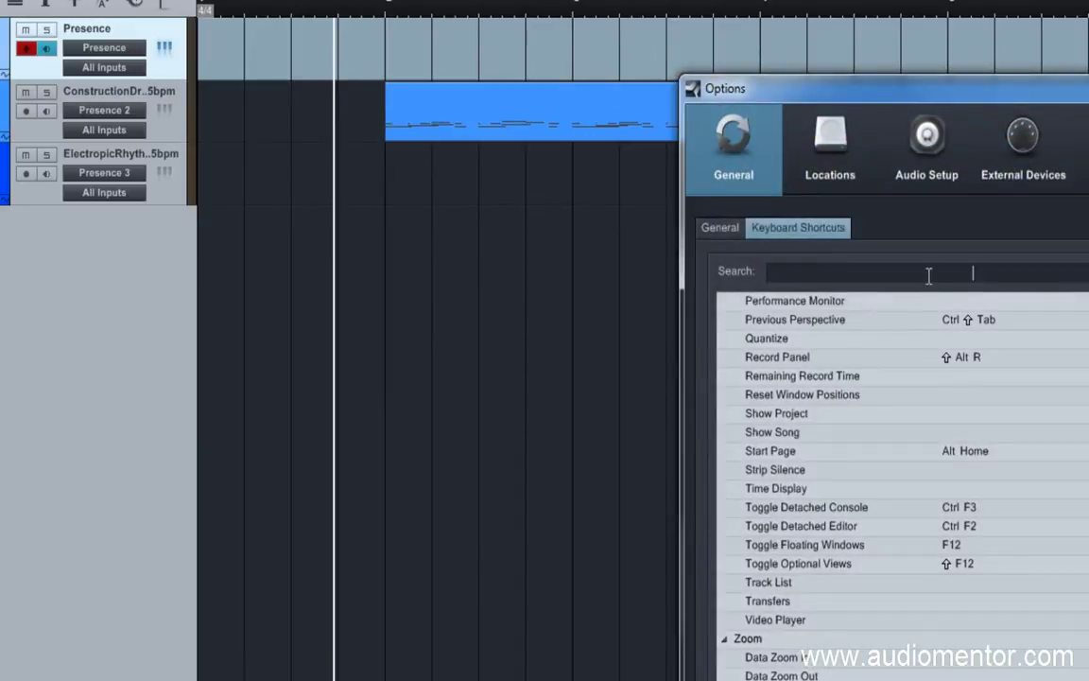
pyautogui.write('zoom in')
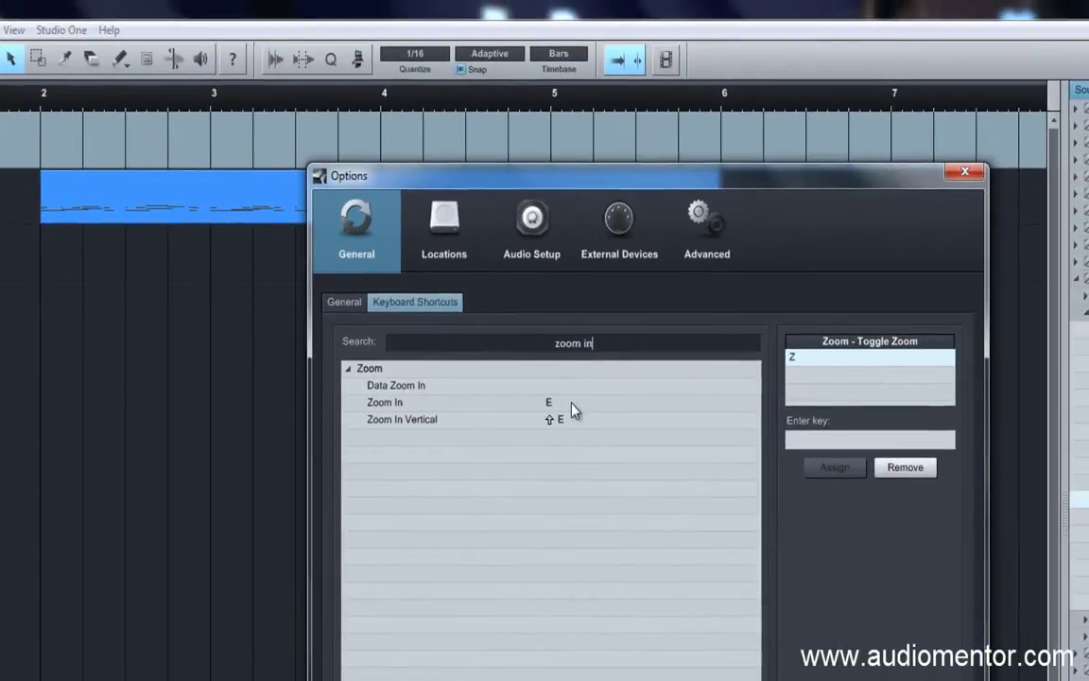
pyautogui.click(641, 392)
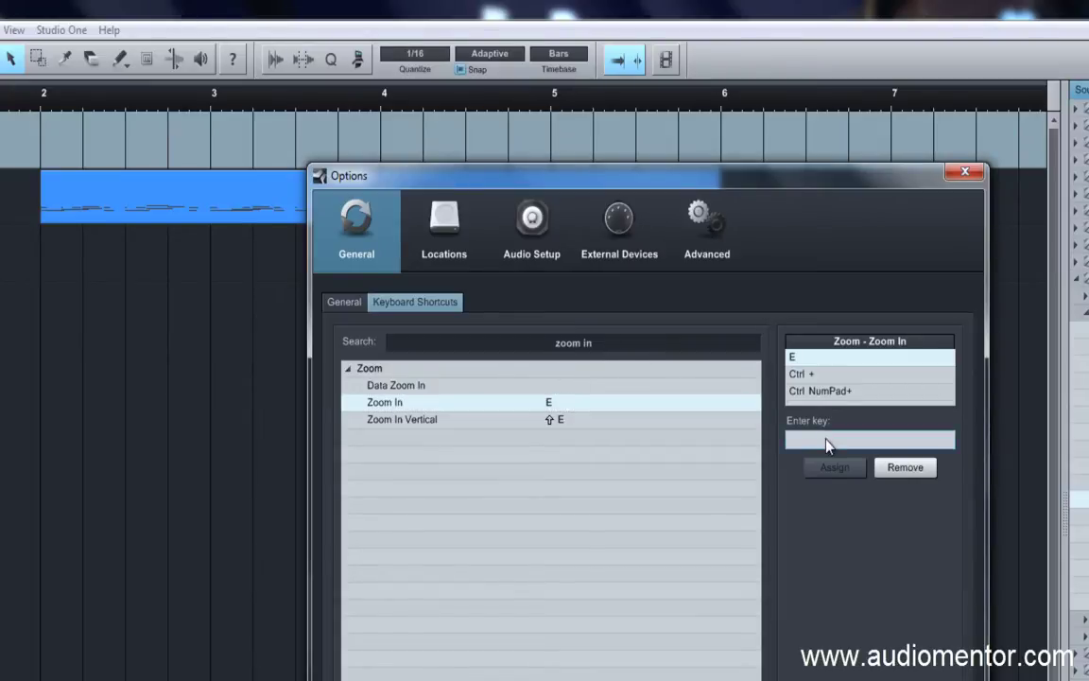
pyautogui.press('g')
pyautogui.click(837, 469)
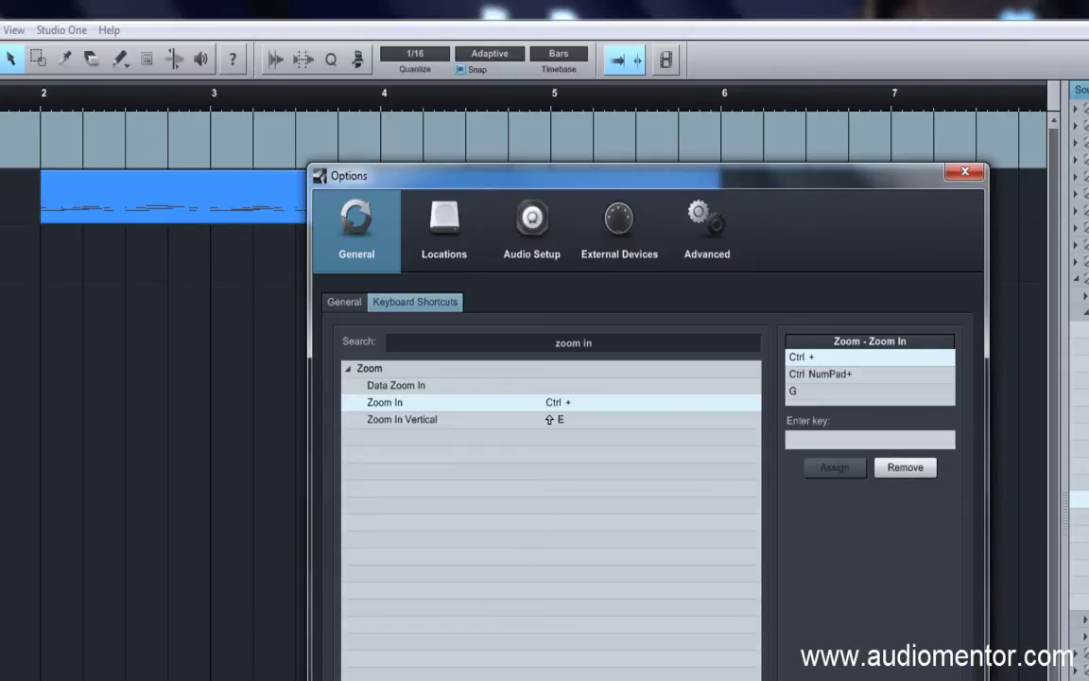
pyautogui.press('Return')
# Test the new Zoom In shortcut by magnifying the arrangement timeline several steps.
pyautogui.press('g')
pyautogui.press('g')
pyautogui.press('g')
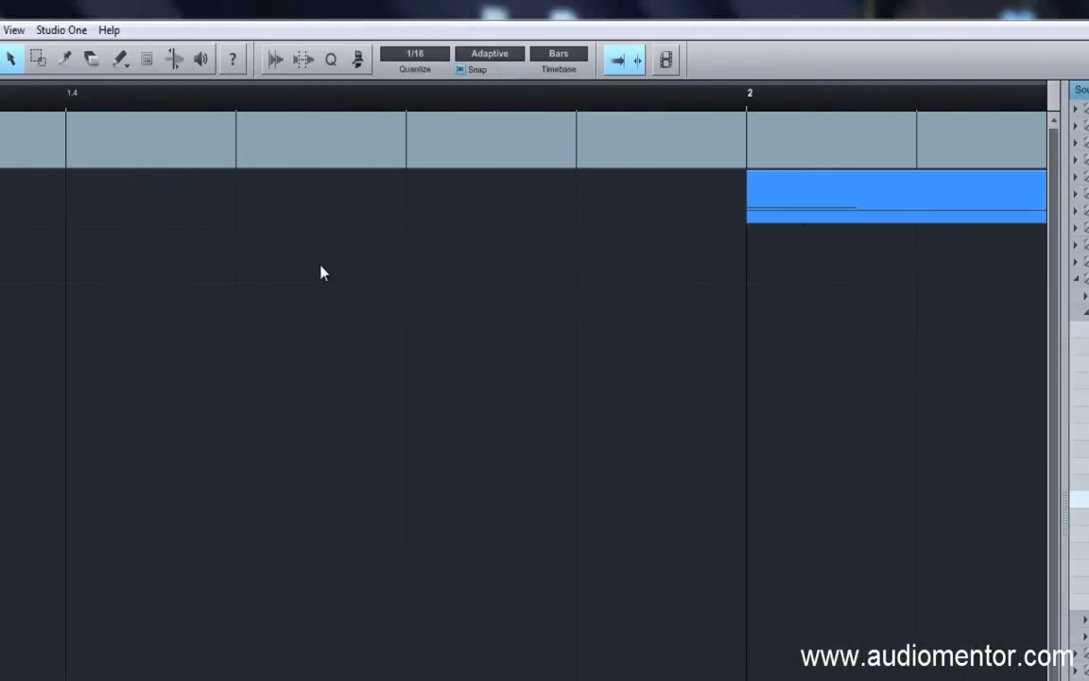
# Search the keyboard shortcuts for zoom out and assign H as a shortcut for Zoom Out.
pyautogui.click(60, 30)
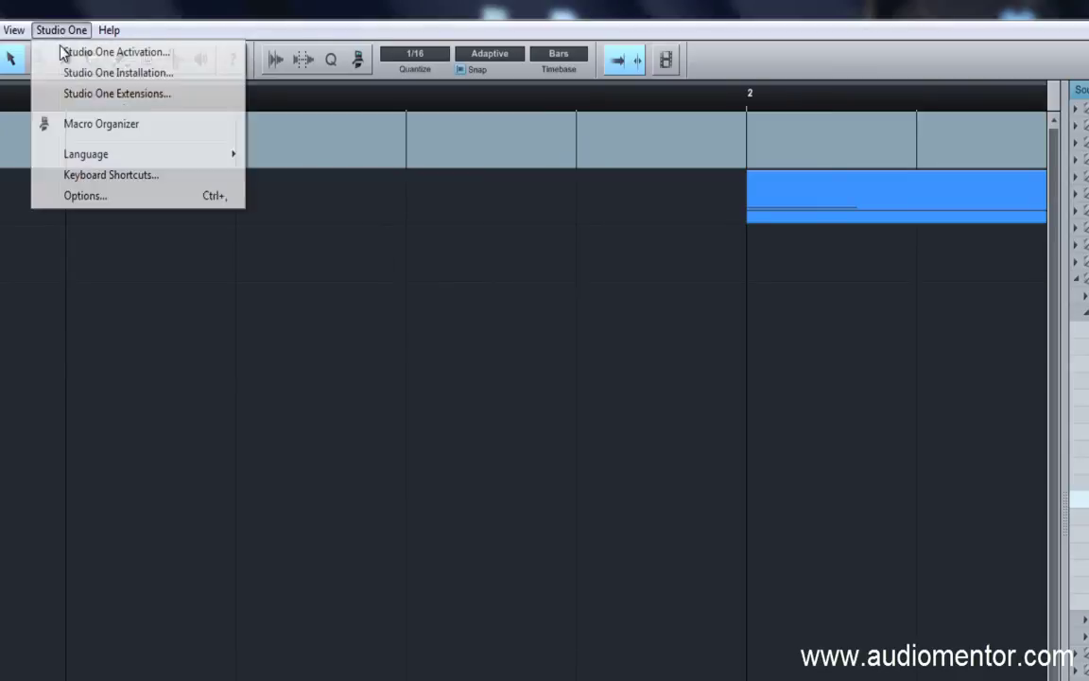
pyautogui.click(106, 180)
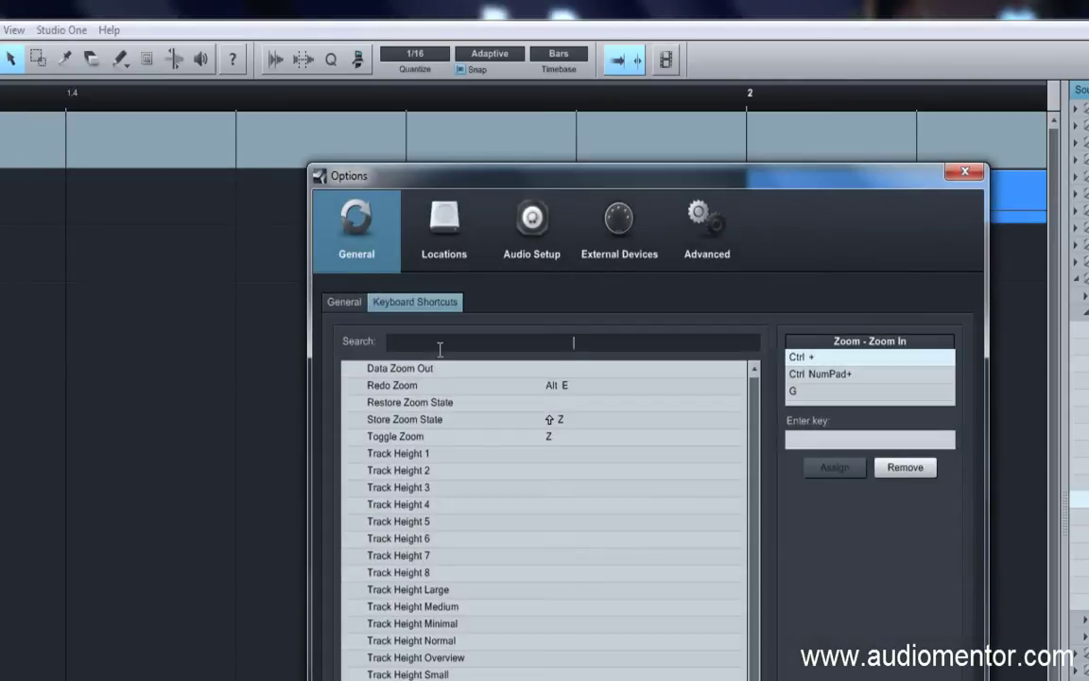
pyautogui.write('zoom out')
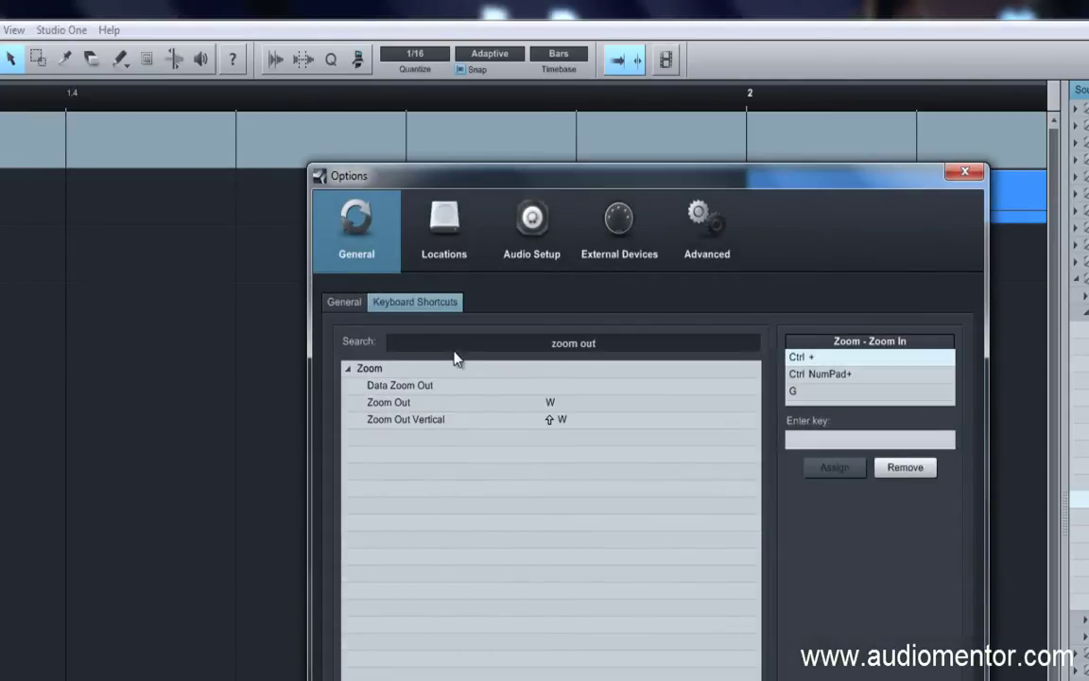
pyautogui.click(579, 411)
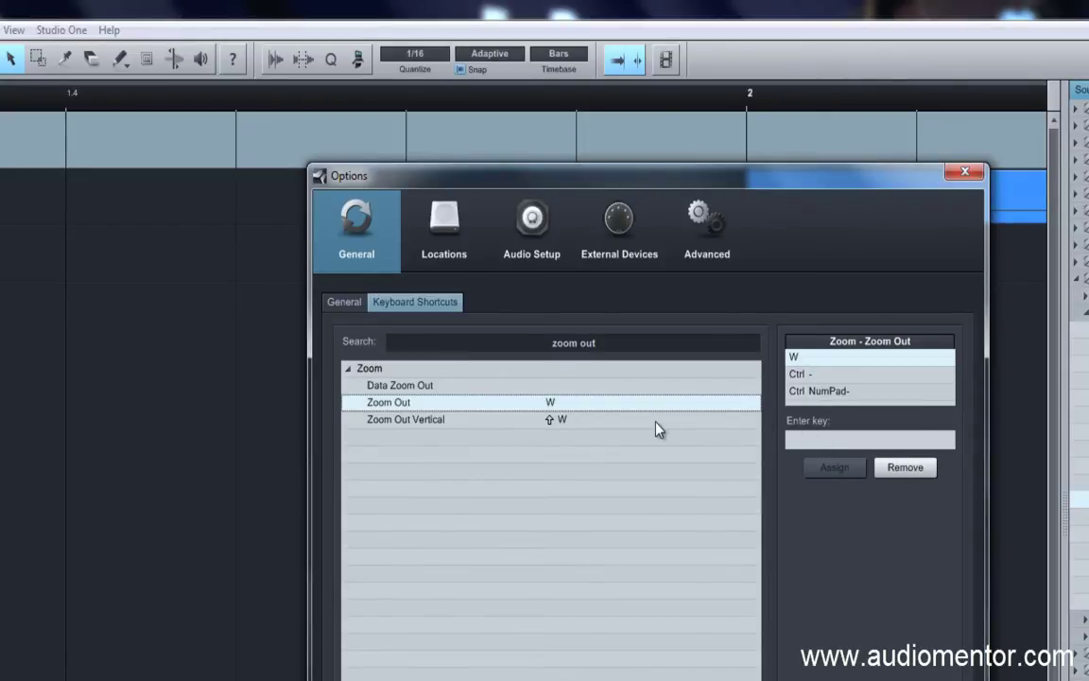
pyautogui.click(828, 441)
pyautogui.press('h')
pyautogui.click(832, 466)
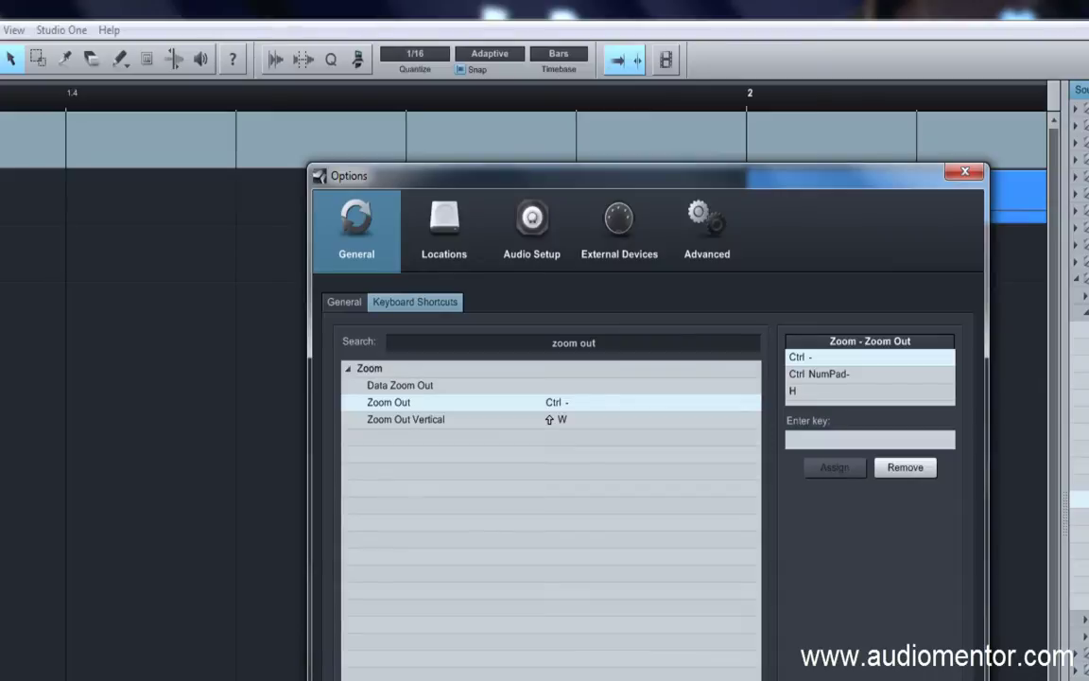
pyautogui.click(716, 662)
# Test the new Zoom Out shortcut until both loops are fully in view on the timeline.
pyautogui.press('h')
pyautogui.press('h')
pyautogui.press('h')
pyautogui.press('h')
pyautogui.press('h')
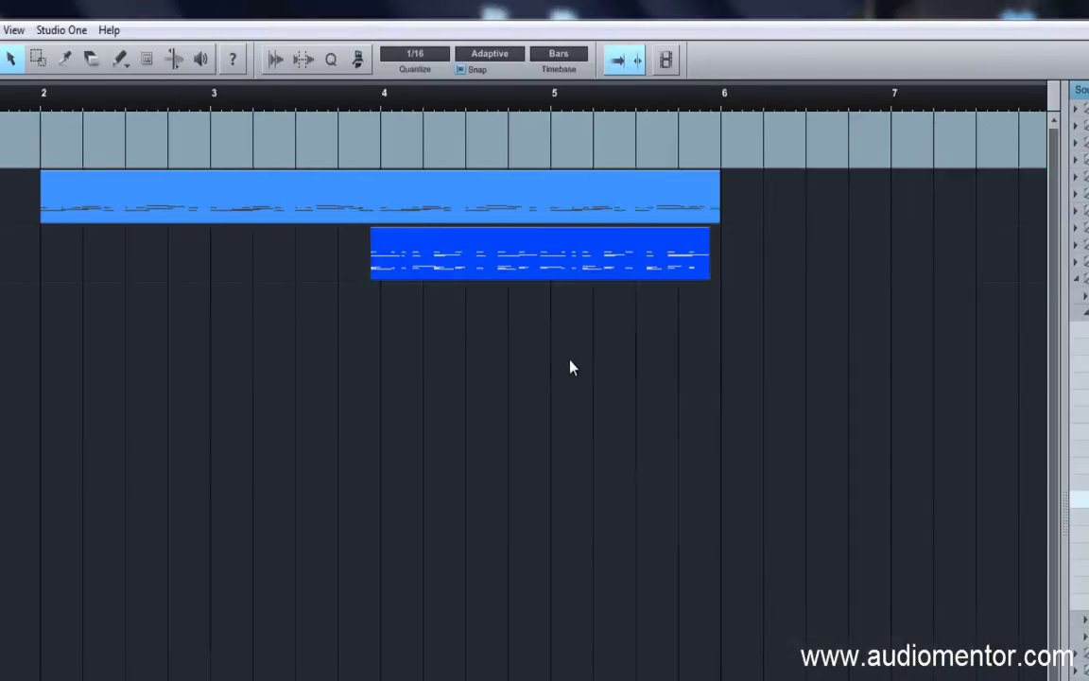
# Search the keyboard shortcuts for mute and assign M to Mute Events, replacing its assignment to track mute.
pyautogui.press('e')
pyautogui.press('h')
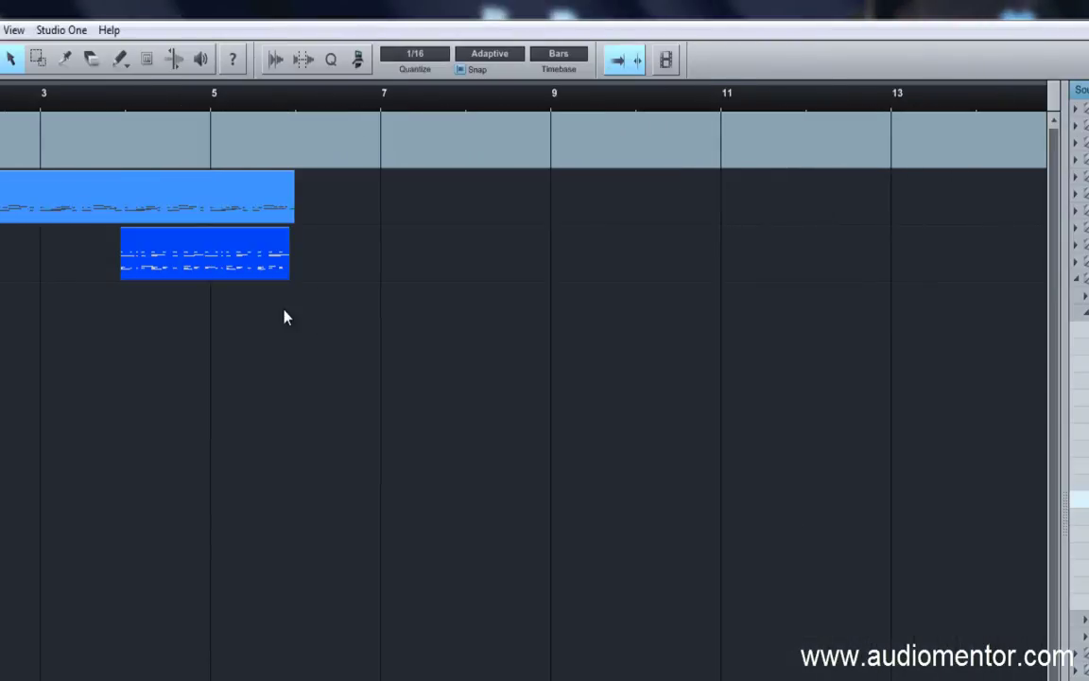
pyautogui.click(54, 29)
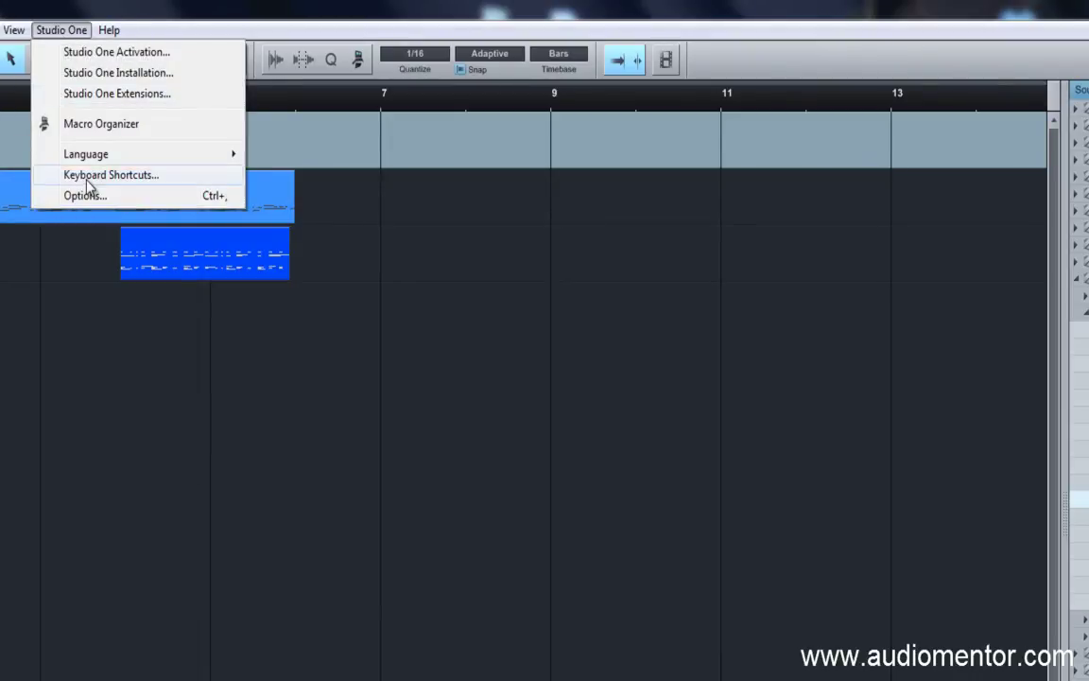
pyautogui.click(85, 194)
pyautogui.click(489, 343)
pyautogui.write('mute')
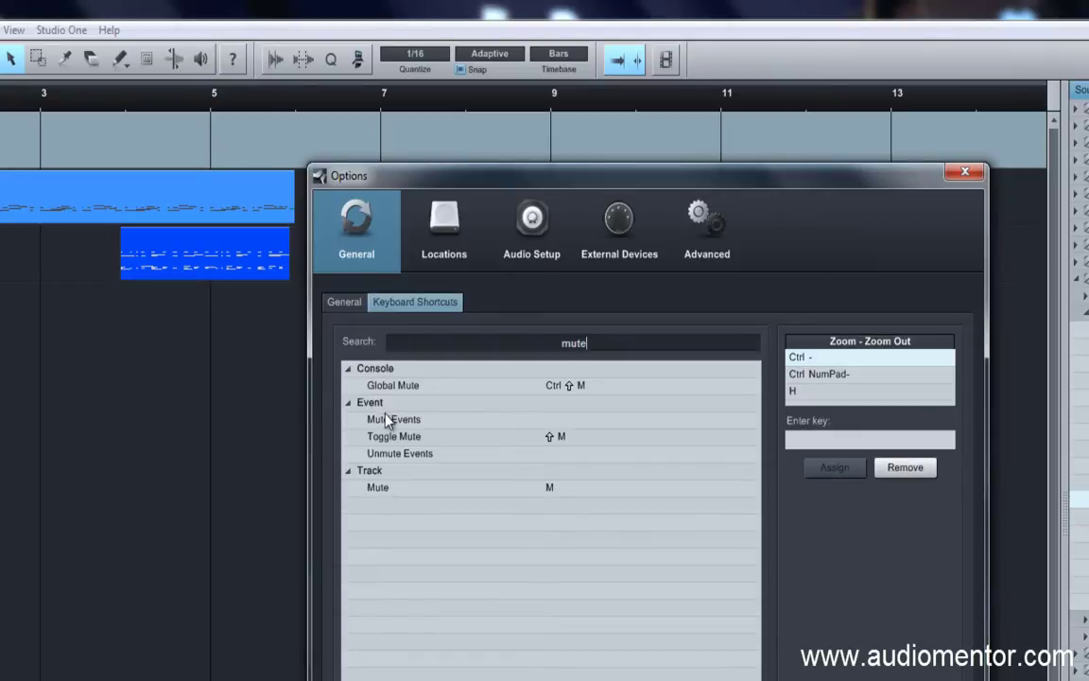
pyautogui.click(564, 421)
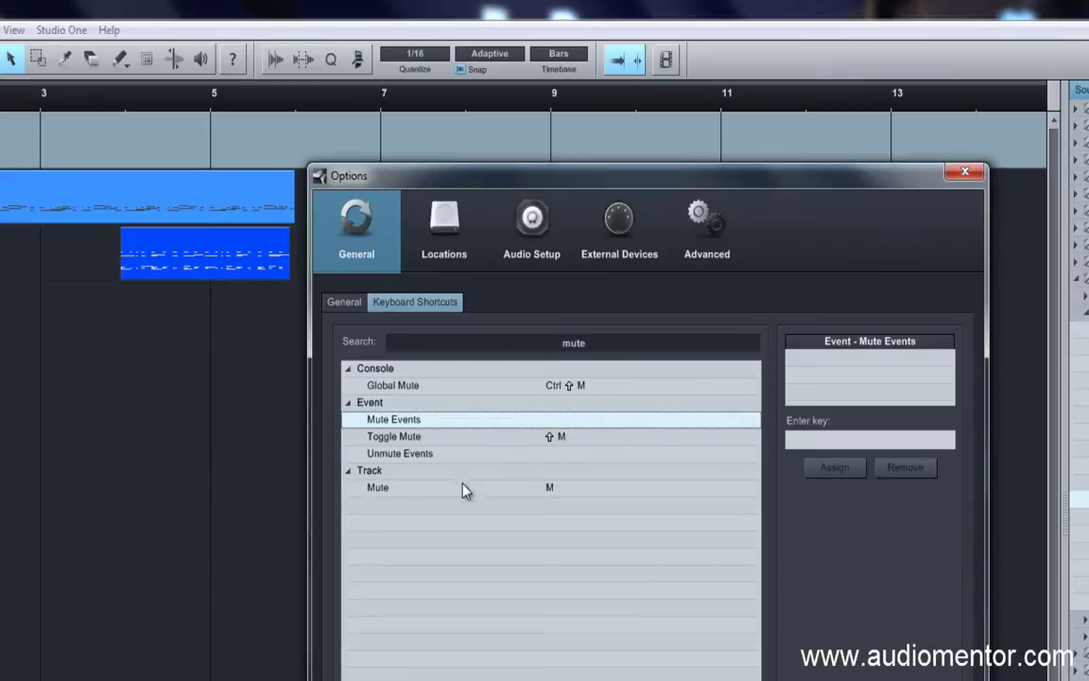
pyautogui.click(862, 440)
pyautogui.press('m')
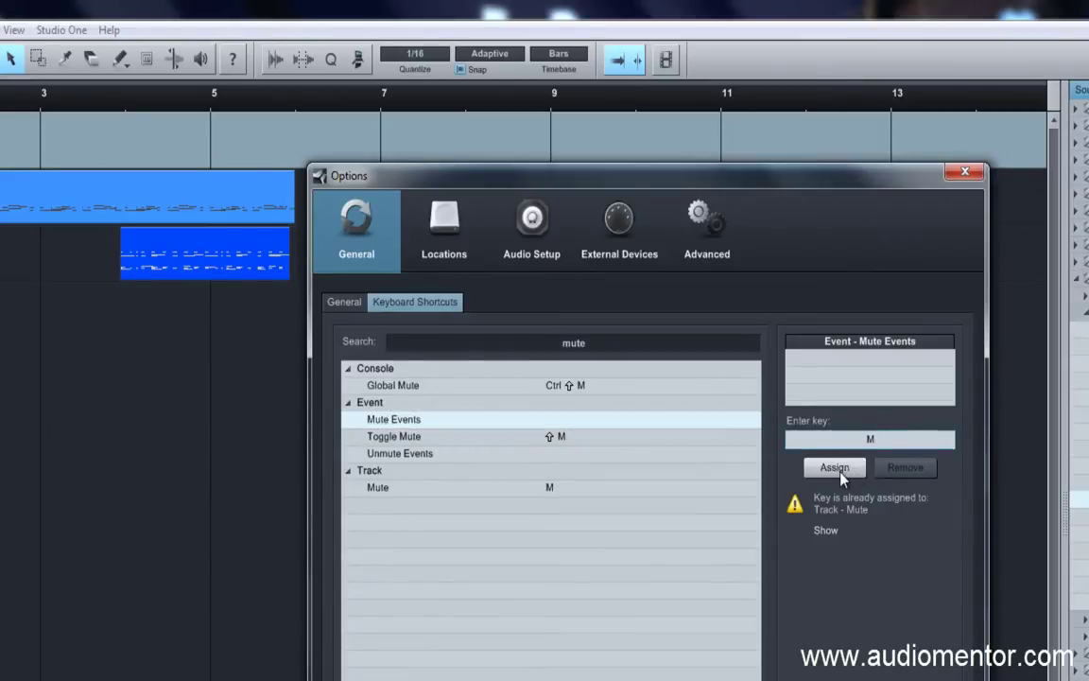
pyautogui.click(840, 470)
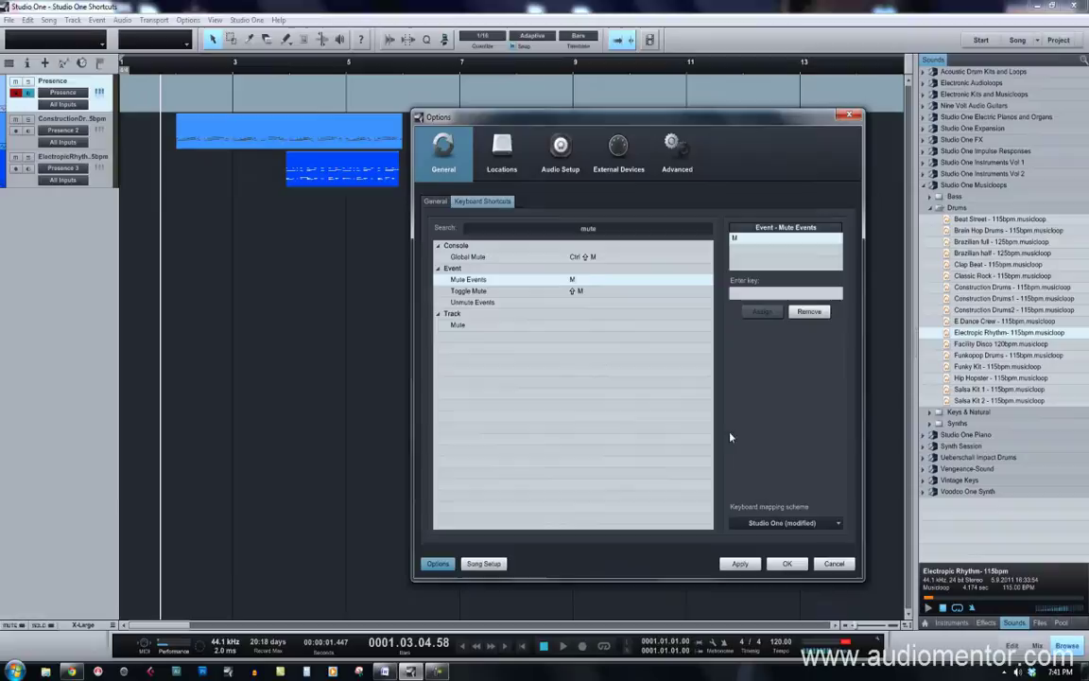
pyautogui.click(787, 563)
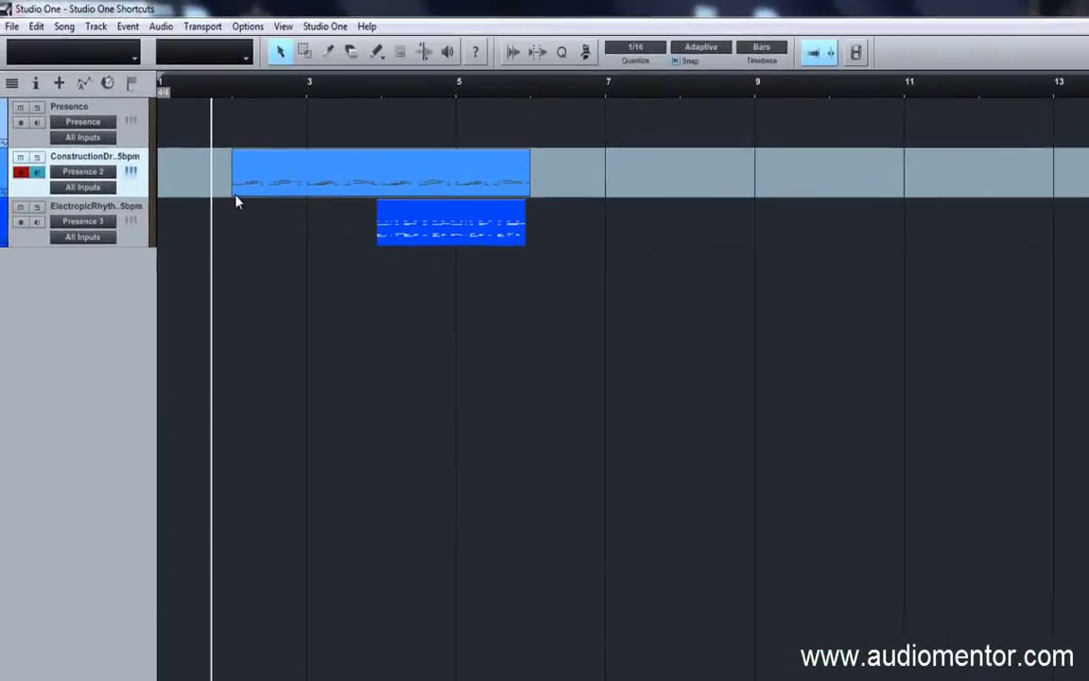
# Try soloing the Construction Drums track and switch its solo off again.
pyautogui.click(28, 132)
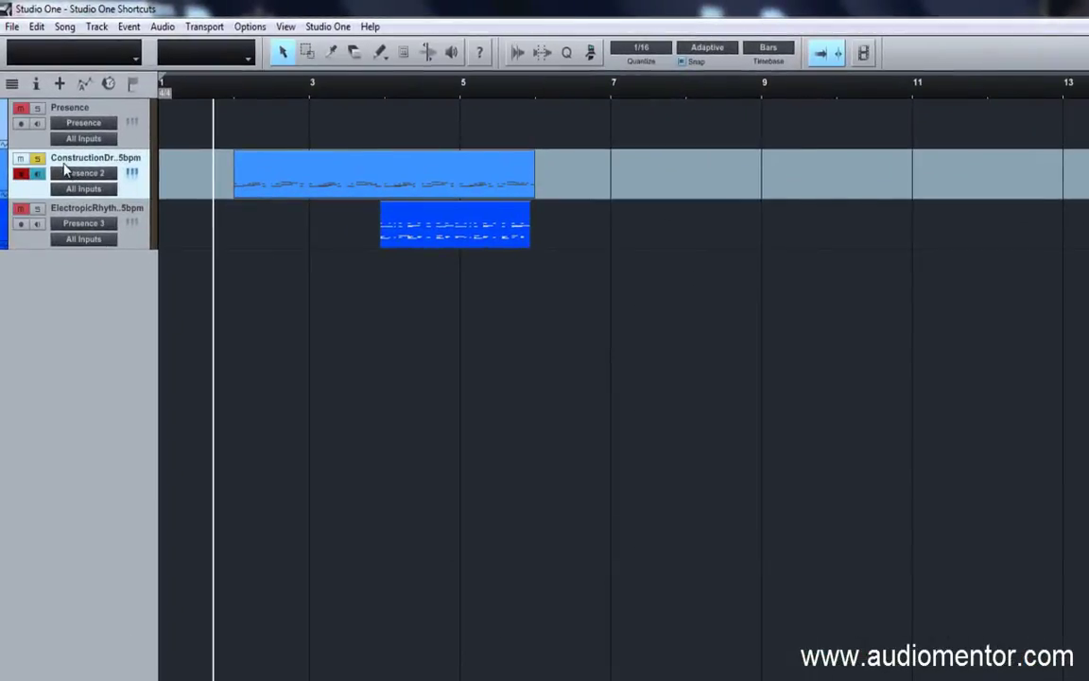
pyautogui.click(303, 182)
pyautogui.press('s')
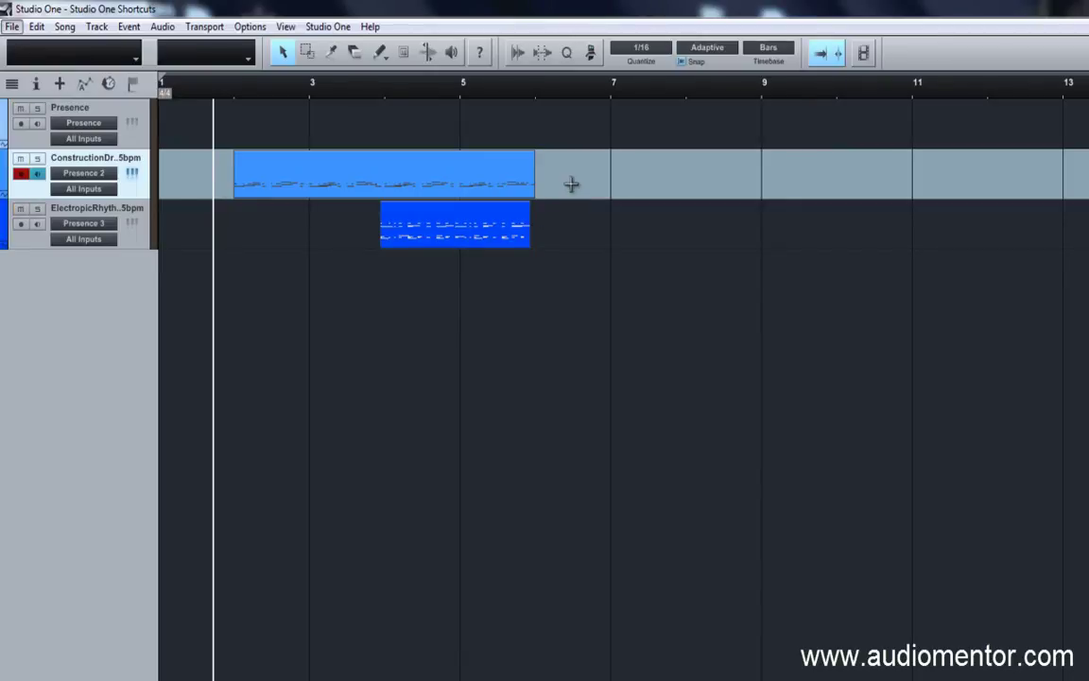
# Draw two empty parts on the Construction Drums track, about bars 6.5 to 7.7 and 8.2 to 10.6, and return to the Arrow tool.
pyautogui.click(379, 52)
pyautogui.moveTo(577, 173); pyautogui.dragTo(884, 175)
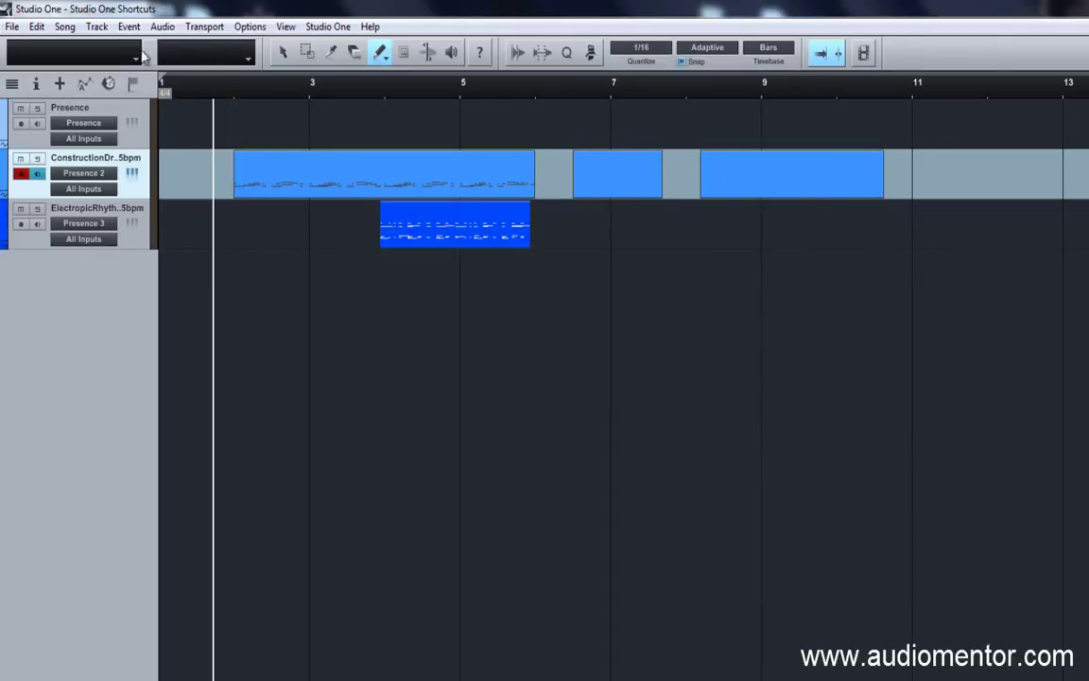
pyautogui.press('1')
# Shift the first empty part and the drum loop slightly later on the Construction Drums track.
pyautogui.click(662, 194)
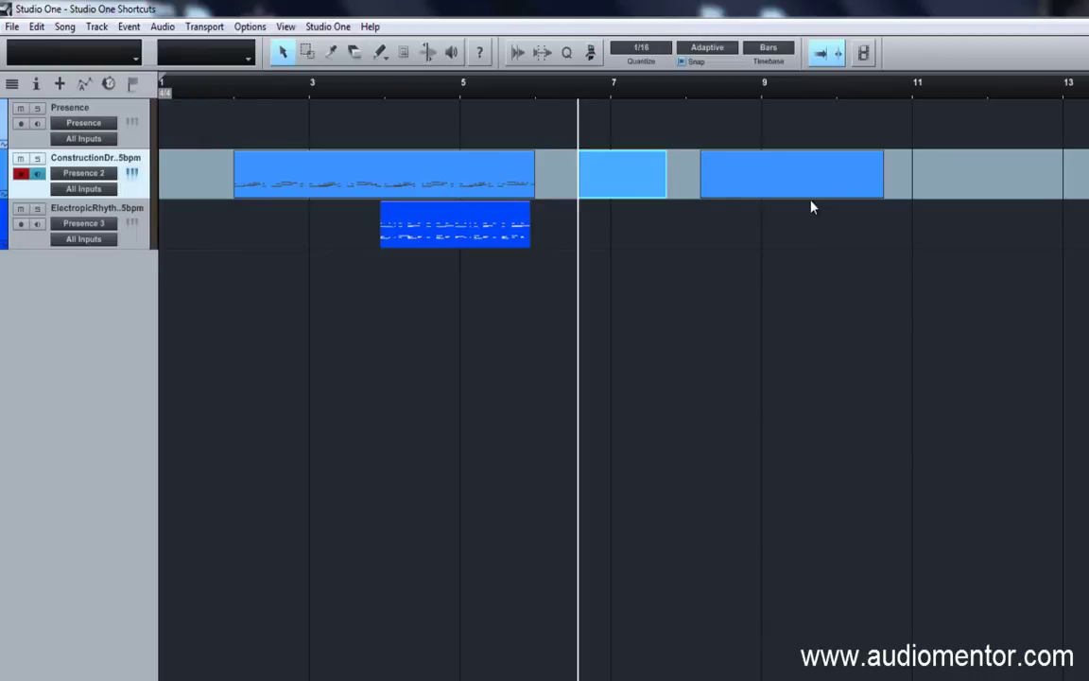
pyautogui.click(790, 193)
pyautogui.click(624, 179)
pyautogui.moveTo(530, 178); pyautogui.dragTo(540, 177)
# Mute the two empty parts on the Construction Drums track individually with the event mute shortcut.
pyautogui.click(587, 178)
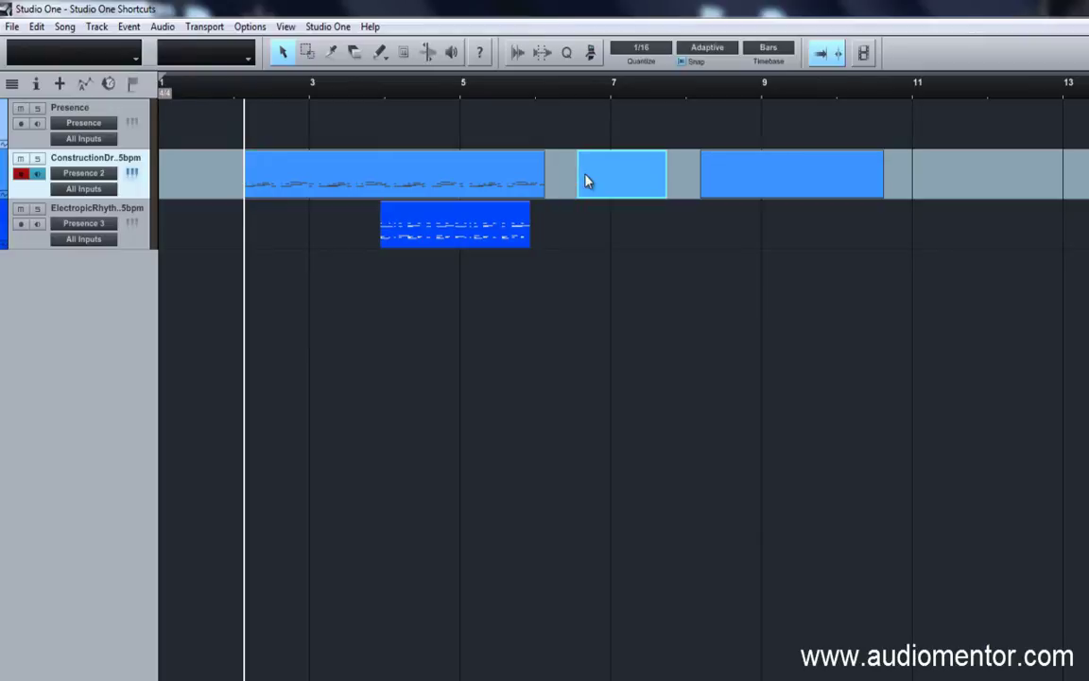
pyautogui.hotkey('shift', 'm')
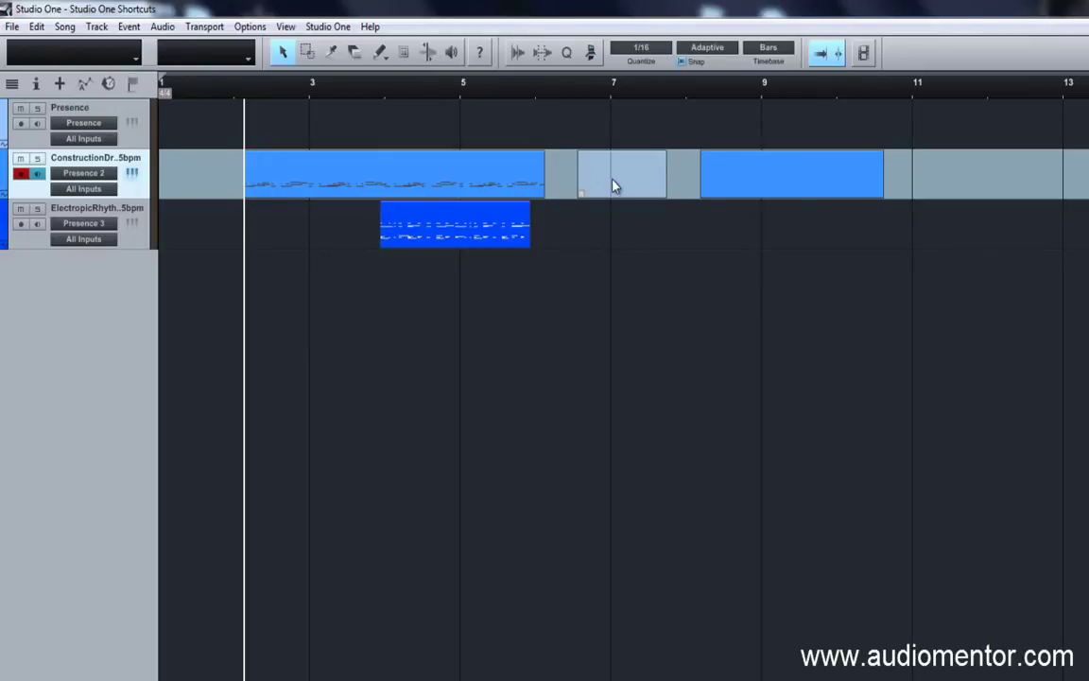
pyautogui.rightClick(516, 182)
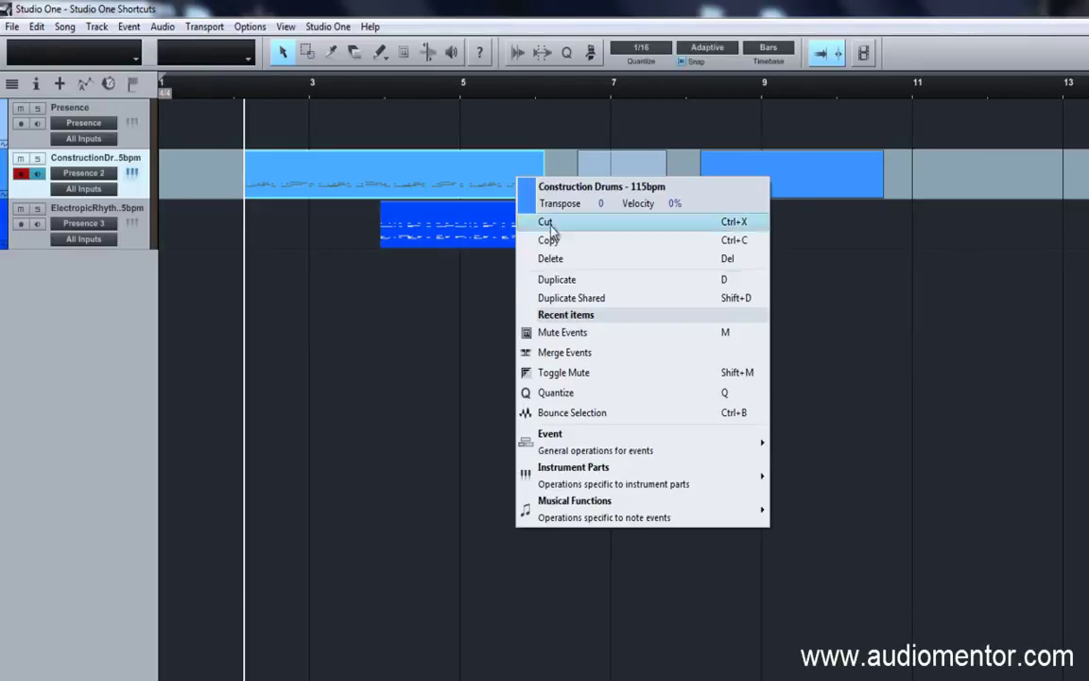
pyautogui.click(412, 369)
pyautogui.click(734, 170)
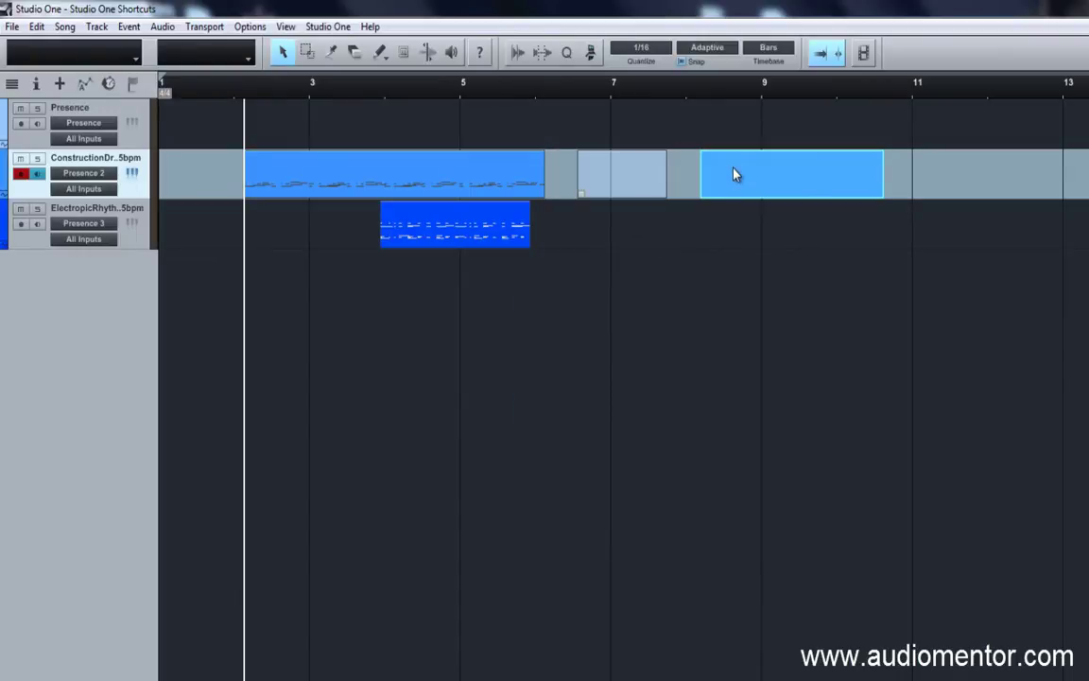
pyautogui.hotkey('shift', 'm')
# Select both muted parts and check which mute commands and shortcuts are offered for them.
pyautogui.click(619, 188)
pyautogui.click(737, 176)
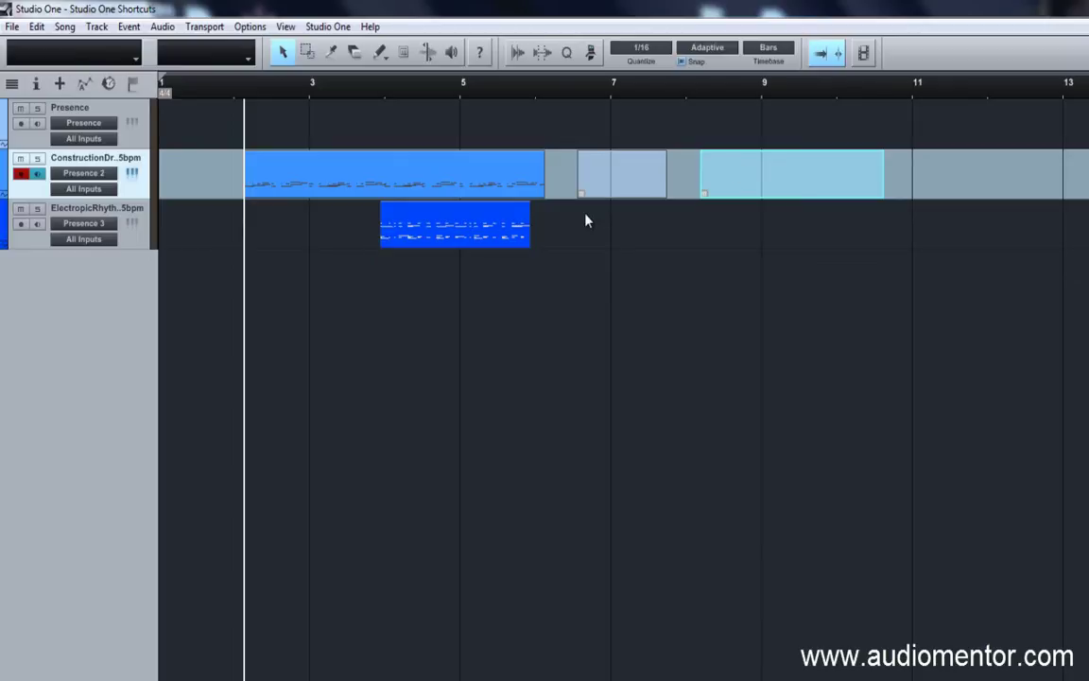
pyautogui.keyDown('shift'); pyautogui.click(587, 179); pyautogui.keyUp('shift')
pyautogui.rightClick(768, 178)
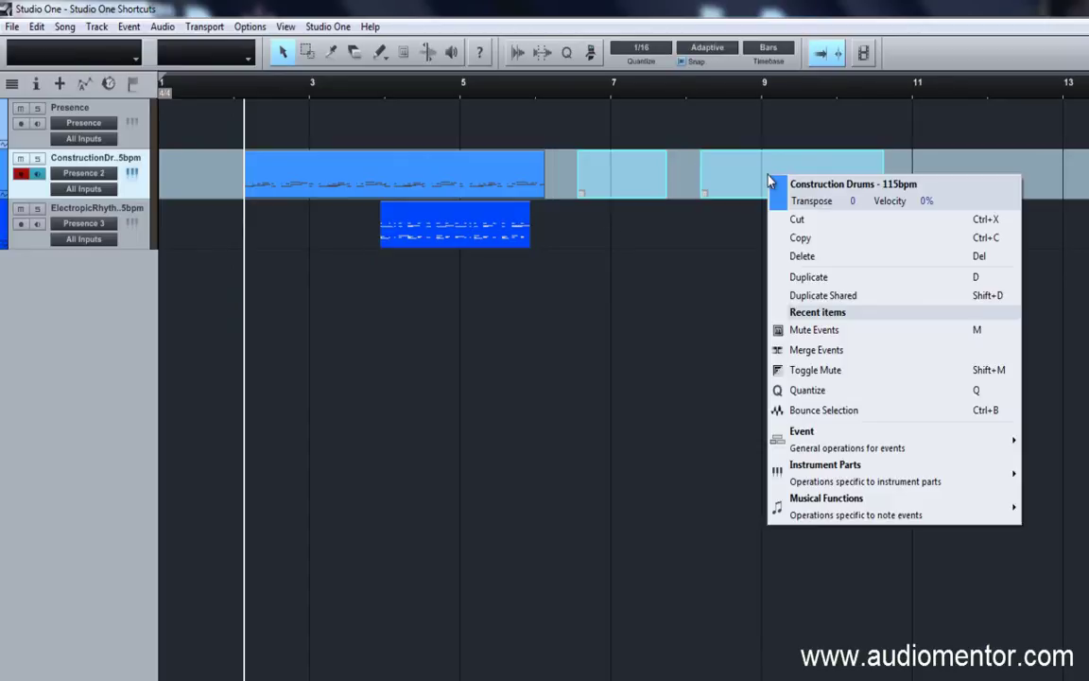
pyautogui.click(610, 193)
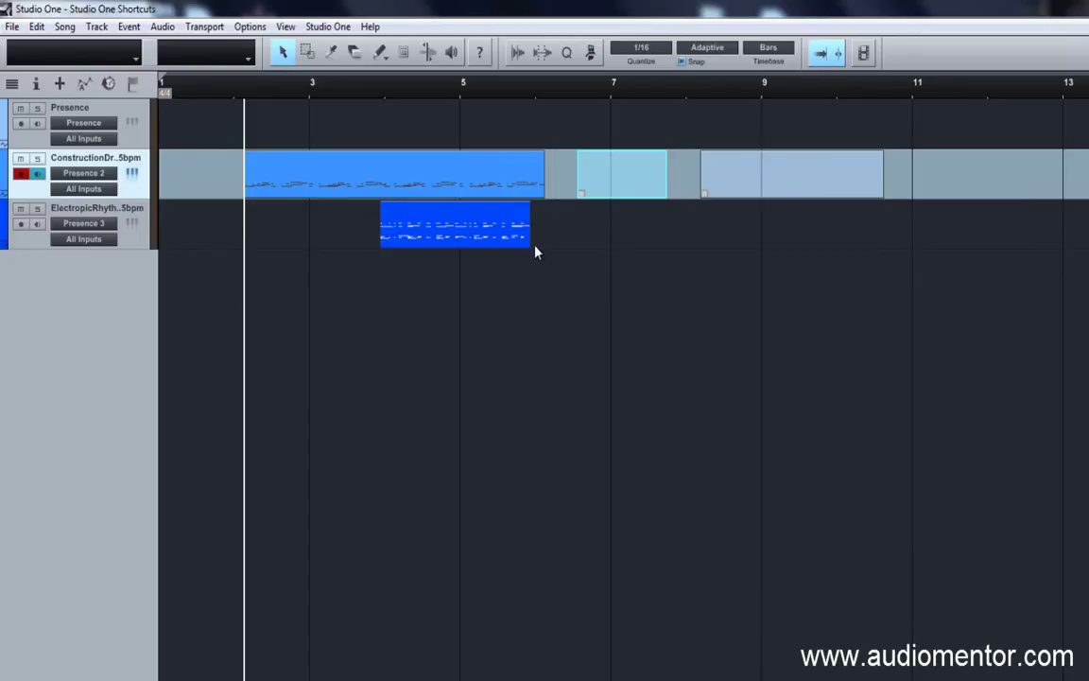
# Mute the whole Construction Drums track and select its drum loop.
pyautogui.click(23, 160)
pyautogui.click(478, 173)
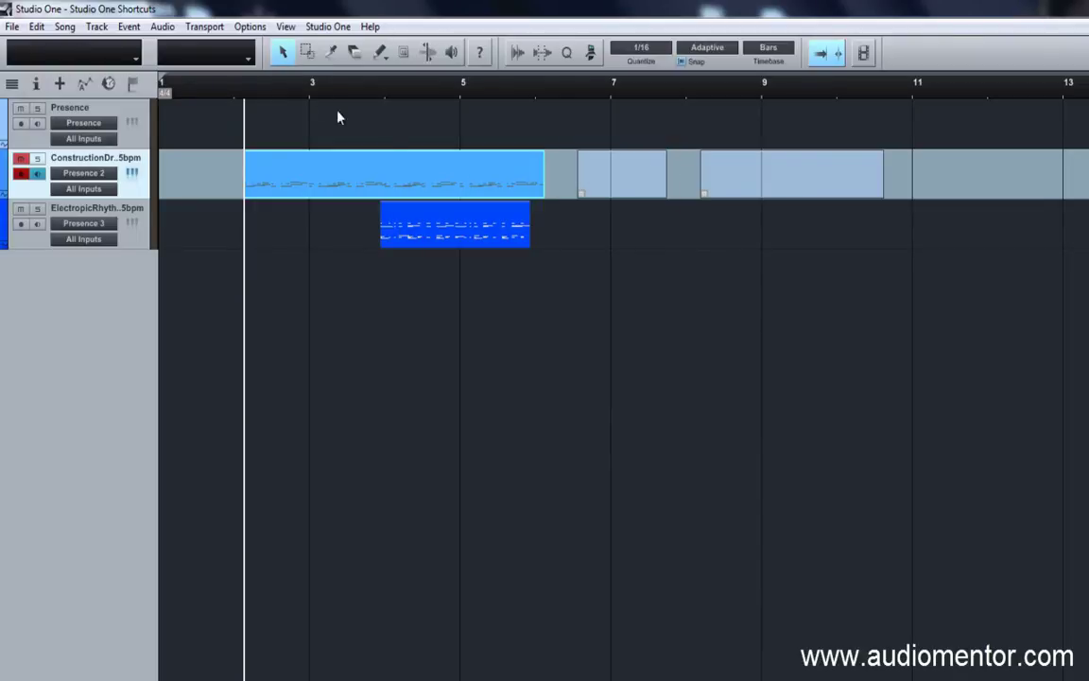
# Search the keyboard shortcuts for marker and select the marker Insert command to check its assigned keys.
pyautogui.click(326, 28)
pyautogui.click(359, 158)
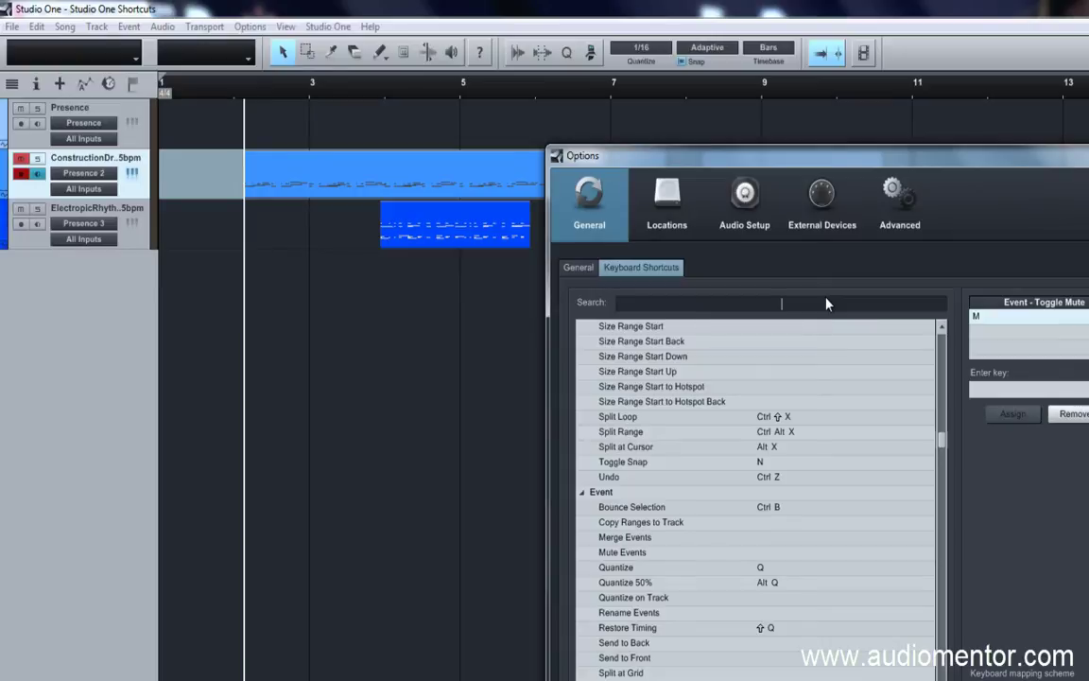
pyautogui.write('inser')
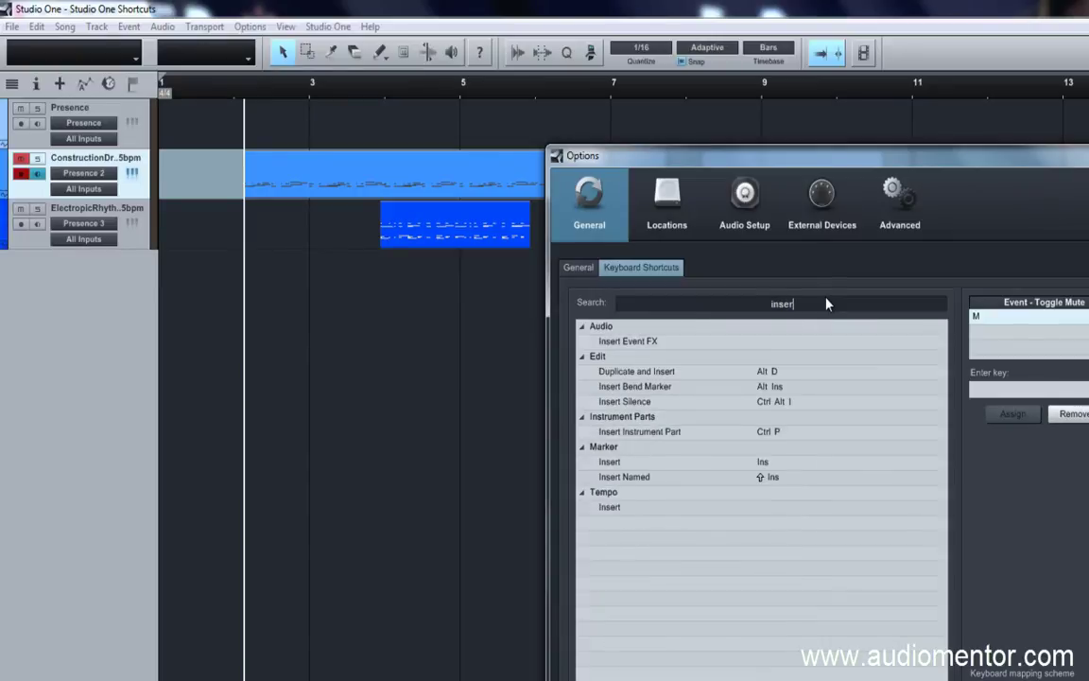
pyautogui.write(' mar')
pyautogui.hotkey('ctrl', 'a')
pyautogui.write('market')
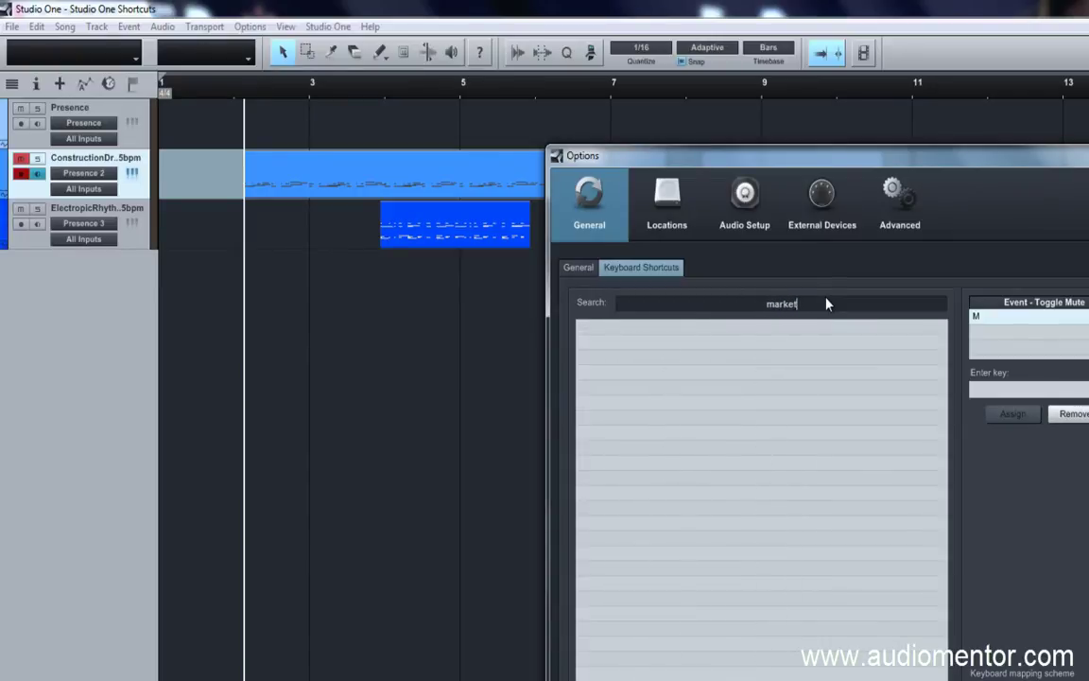
pyautogui.press('BackSpace')
pyautogui.write('r')
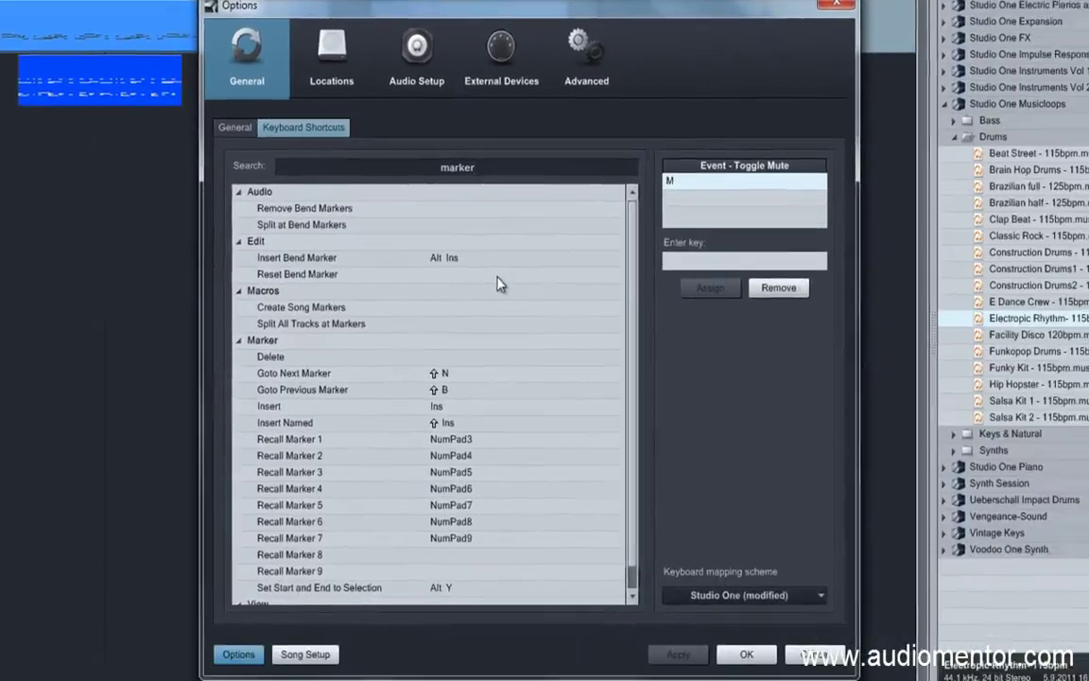
pyautogui.hotkey('ctrl', 'a')
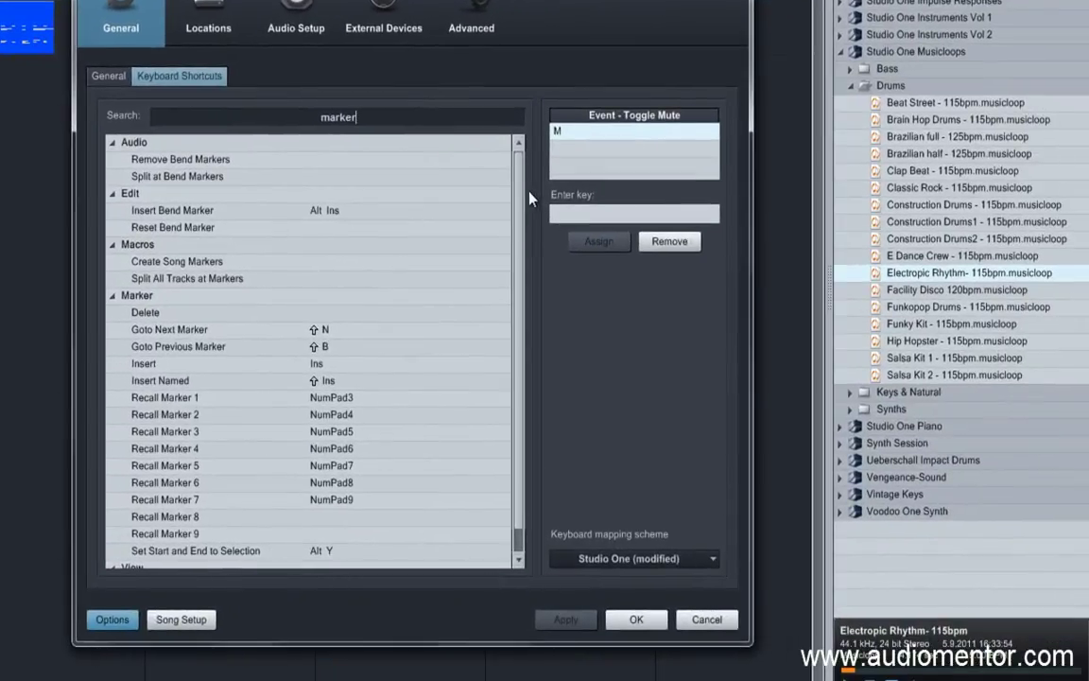
pyautogui.scroll(-1, 524, 229)
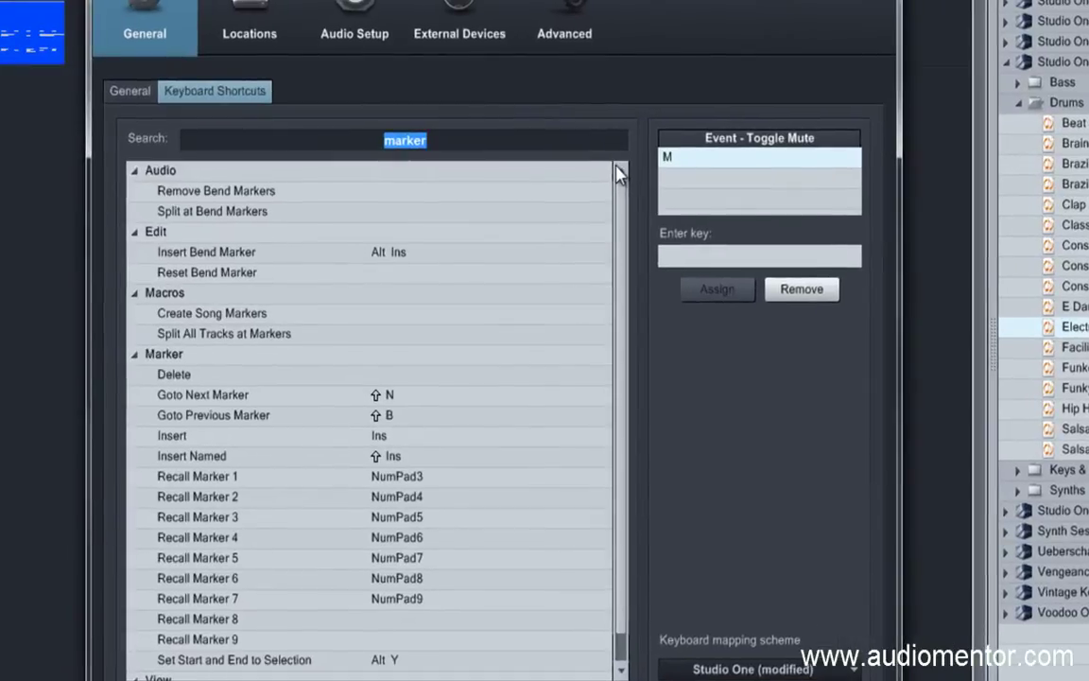
pyautogui.click(194, 437)
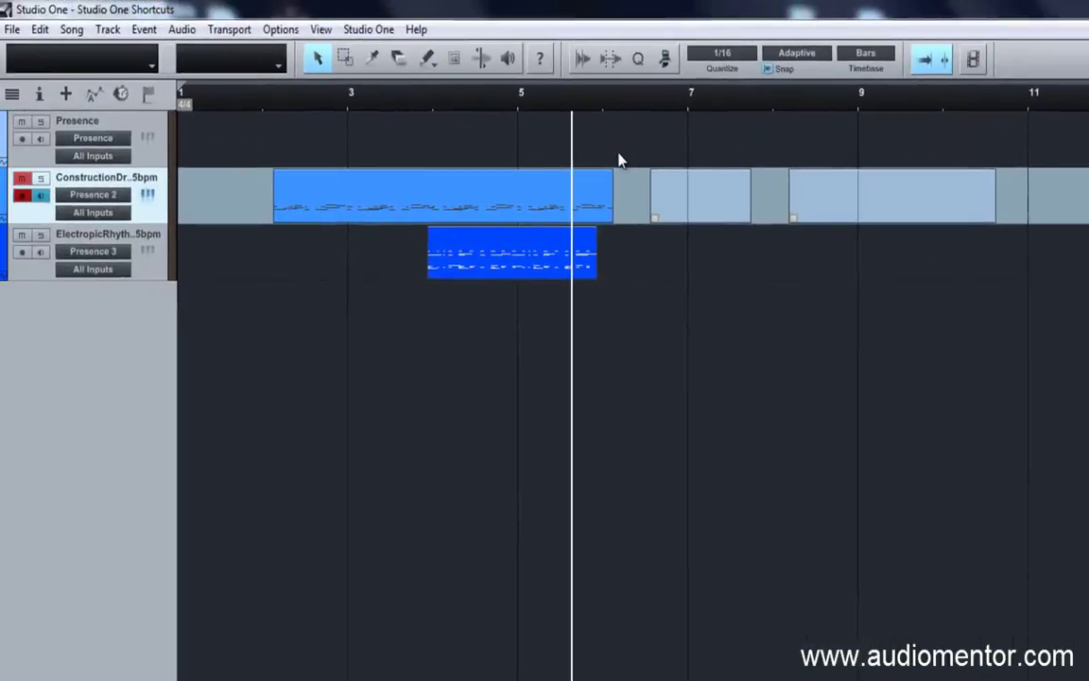
# Insert three markers on the timeline with the marker shortcut, at about bars 5.6, 4 and 4.8.
pyautogui.hotkey('shift', 'm')
pyautogui.click(431, 117)
pyautogui.press('Insert')
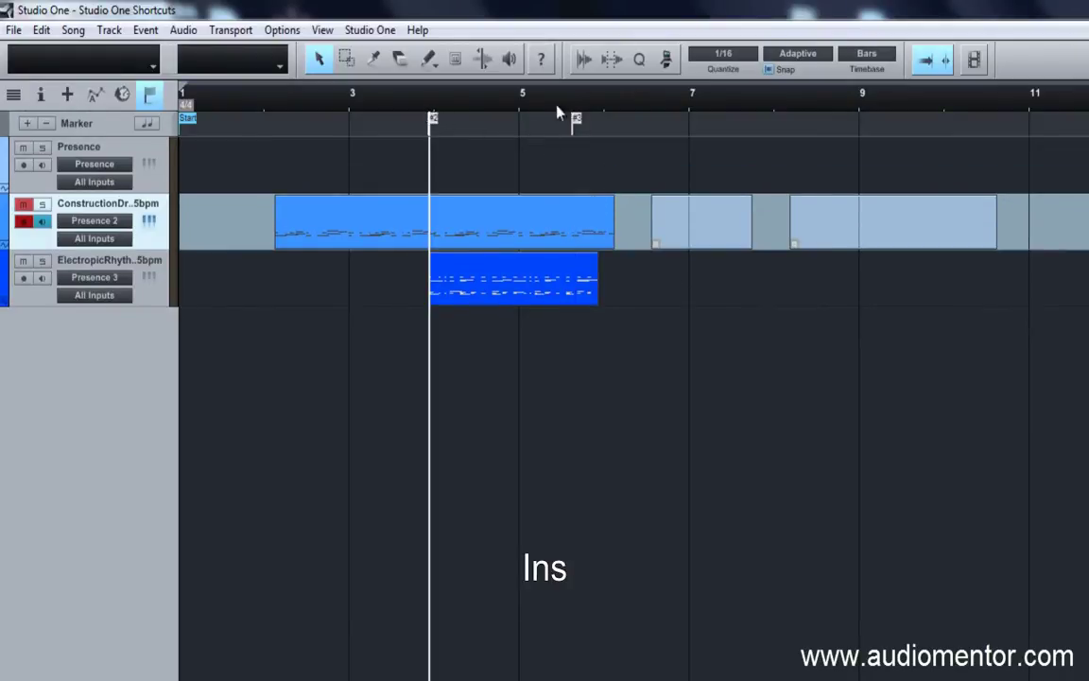
pyautogui.click(499, 118)
pyautogui.press('Insert')
# Search the keyboard shortcuts for automation and assign A to the automation Show / Hide command.
pyautogui.click(370, 30)
pyautogui.click(452, 175)
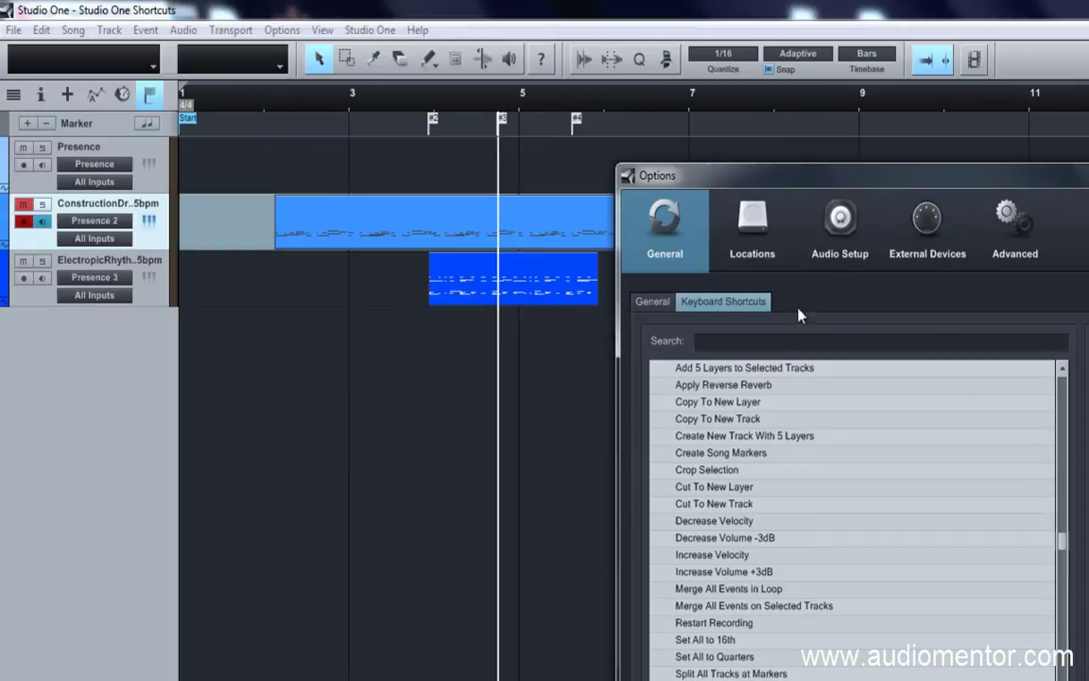
pyautogui.write('automations')
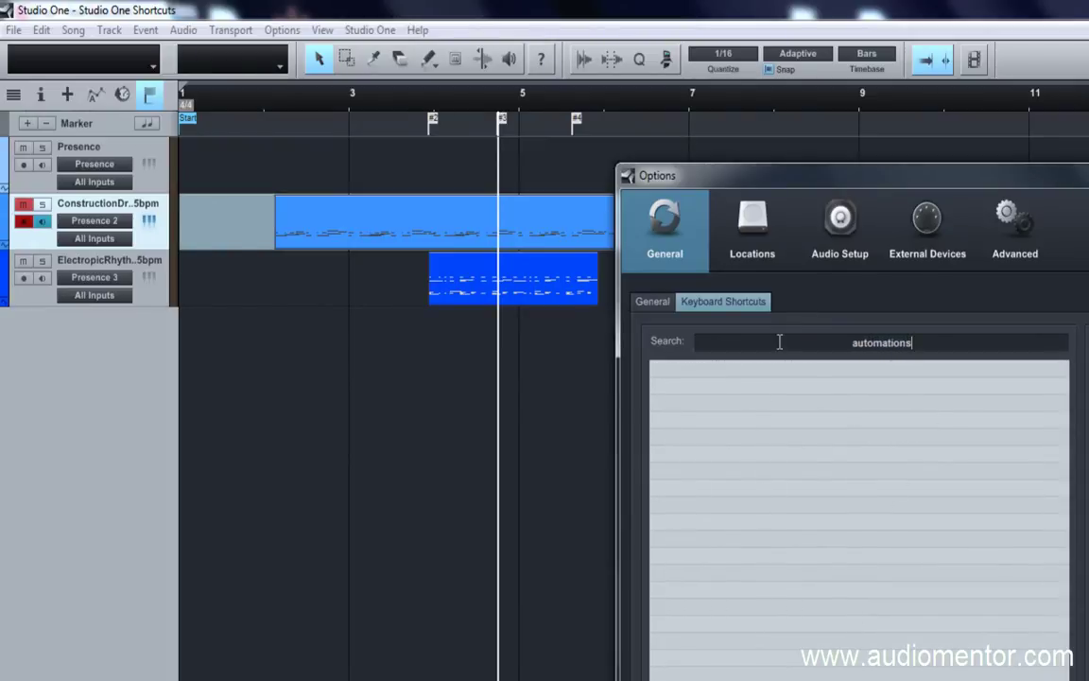
pyautogui.press('BackSpace')
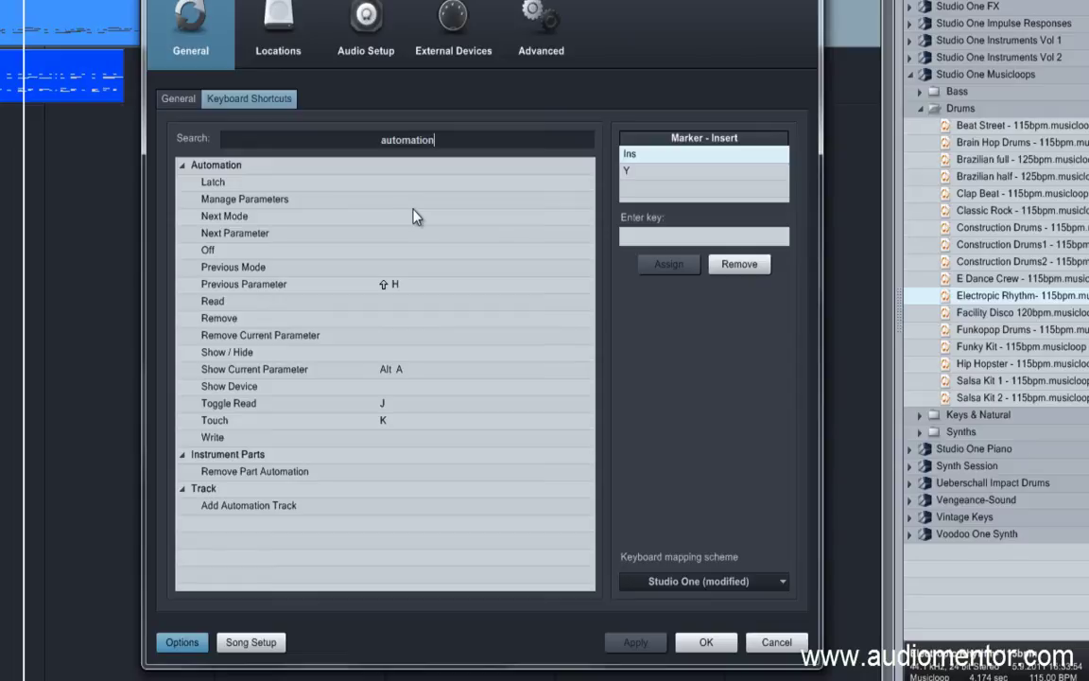
pyautogui.click(381, 352)
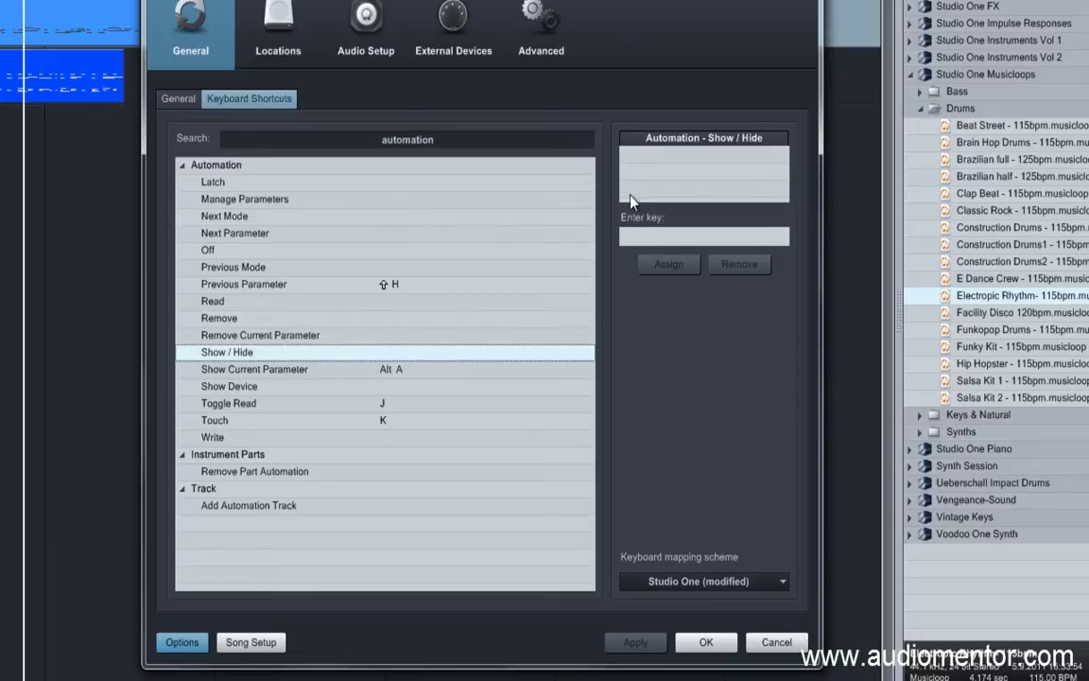
pyautogui.click(672, 236)
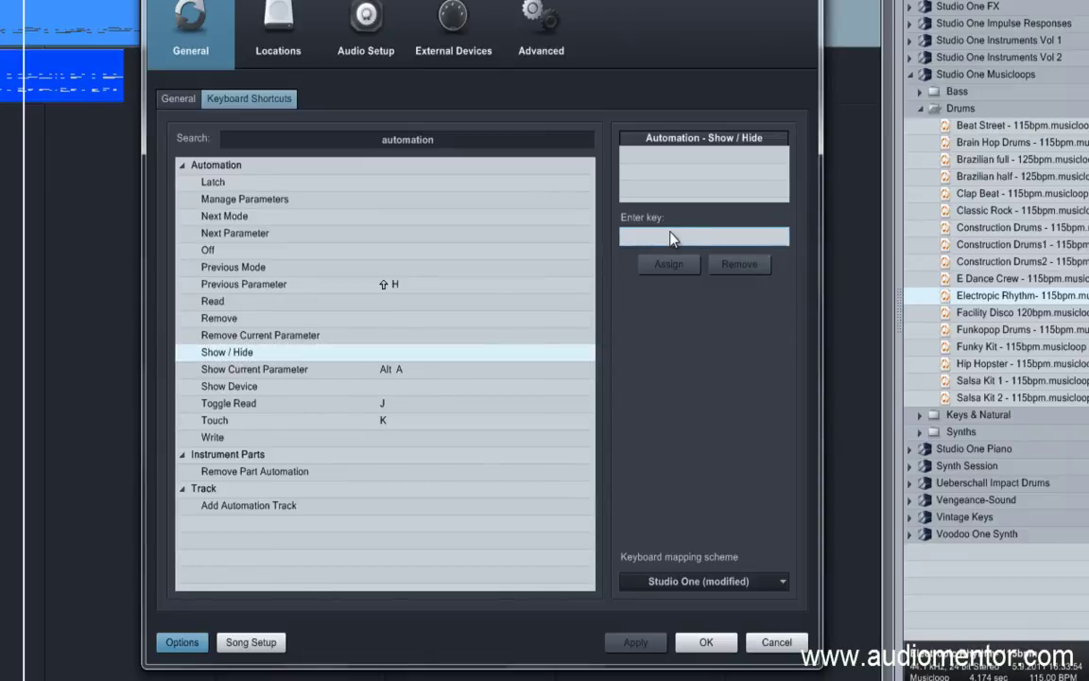
pyautogui.press('a')
pyautogui.click(668, 264)
pyautogui.click(718, 642)
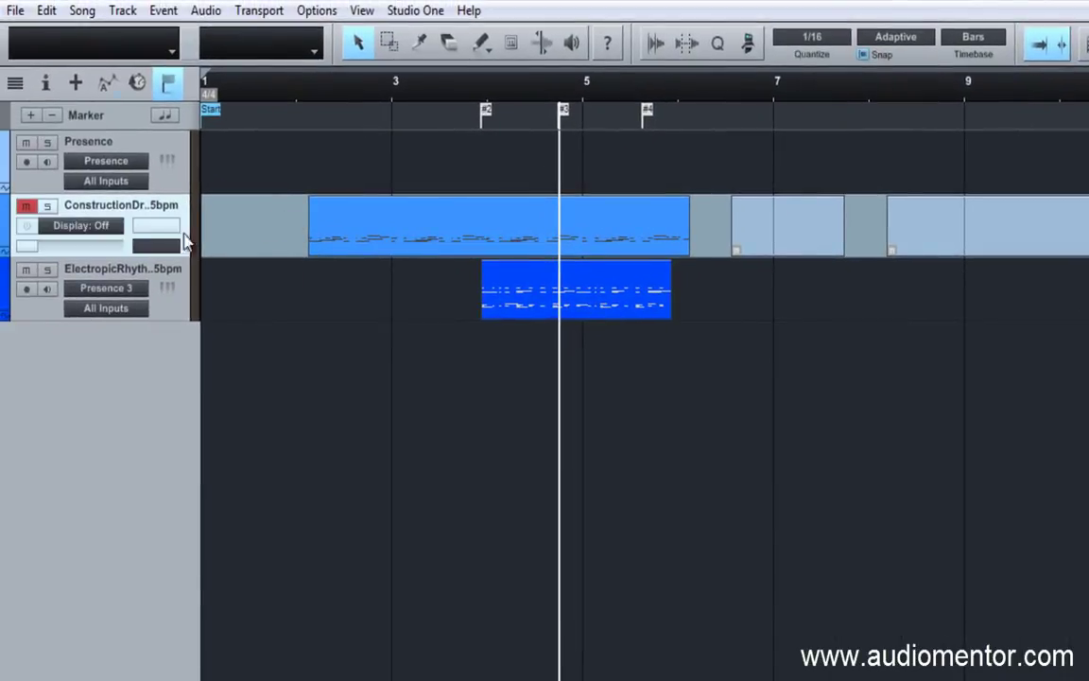
# Test the new automation shortcut on the Construction Drums track and enlarge the track to almost three times its height.
pyautogui.press('a')
pyautogui.moveTo(101, 262); pyautogui.dragTo(94, 365)
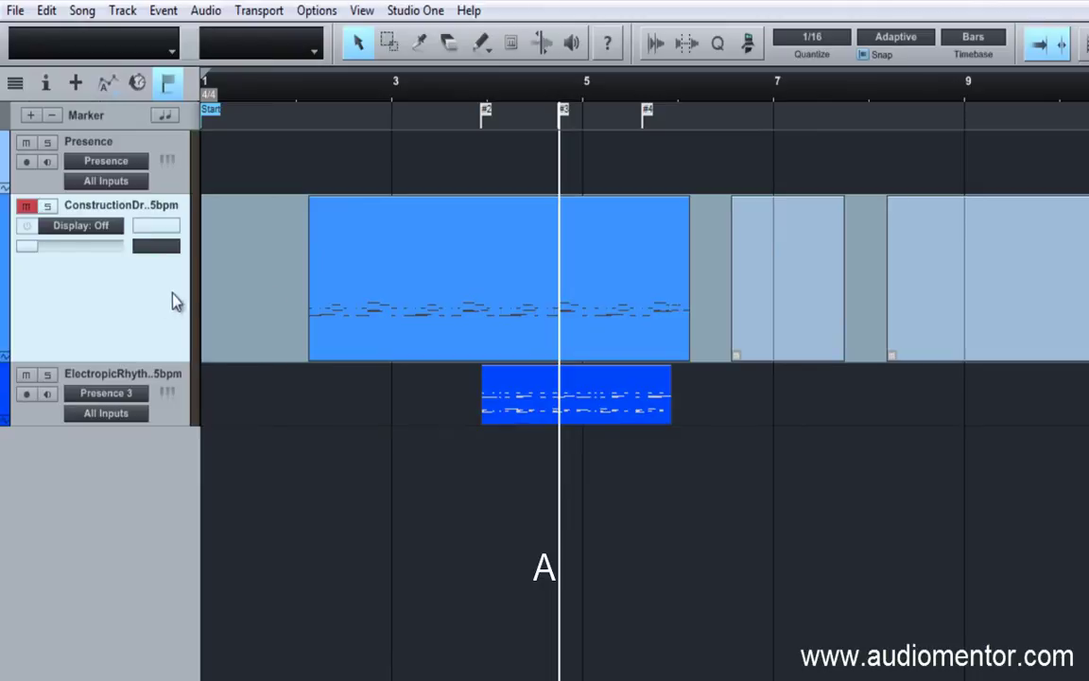
# Toggle the automation display for the whole arrangement, leaving automation shown on all three tracks.
pyautogui.click(104, 83)
pyautogui.click(103, 92)
pyautogui.click(103, 93)
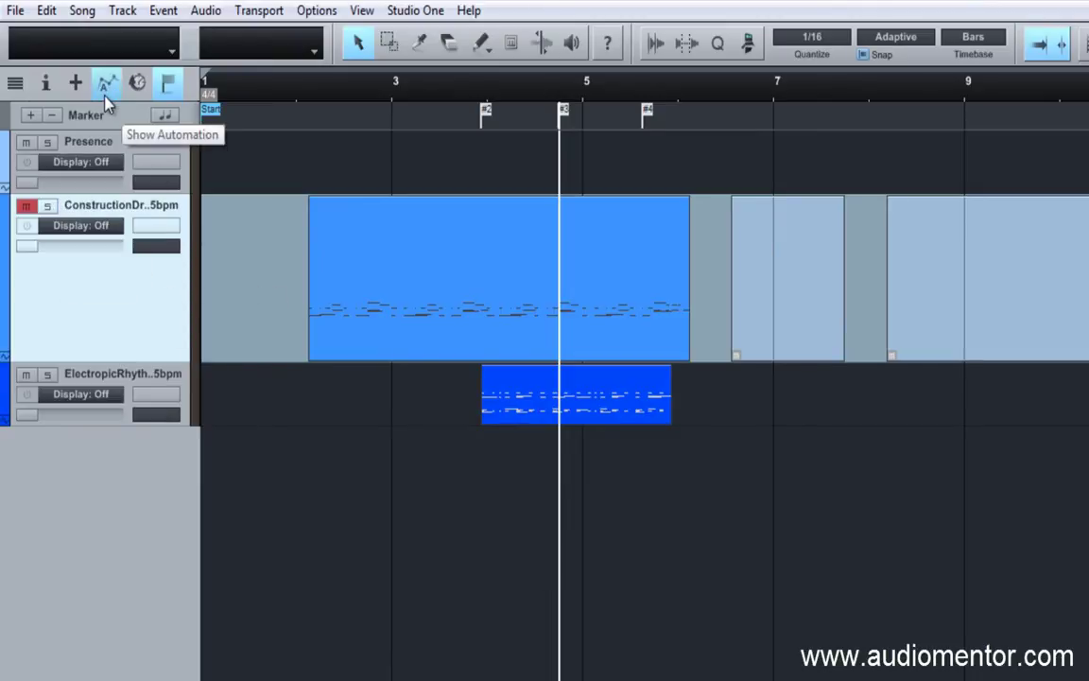
# Show the Construction Drums volume automation, pull an envelope point down at about bar 4.2, and test hiding and showing automation.
pyautogui.click(103, 93)
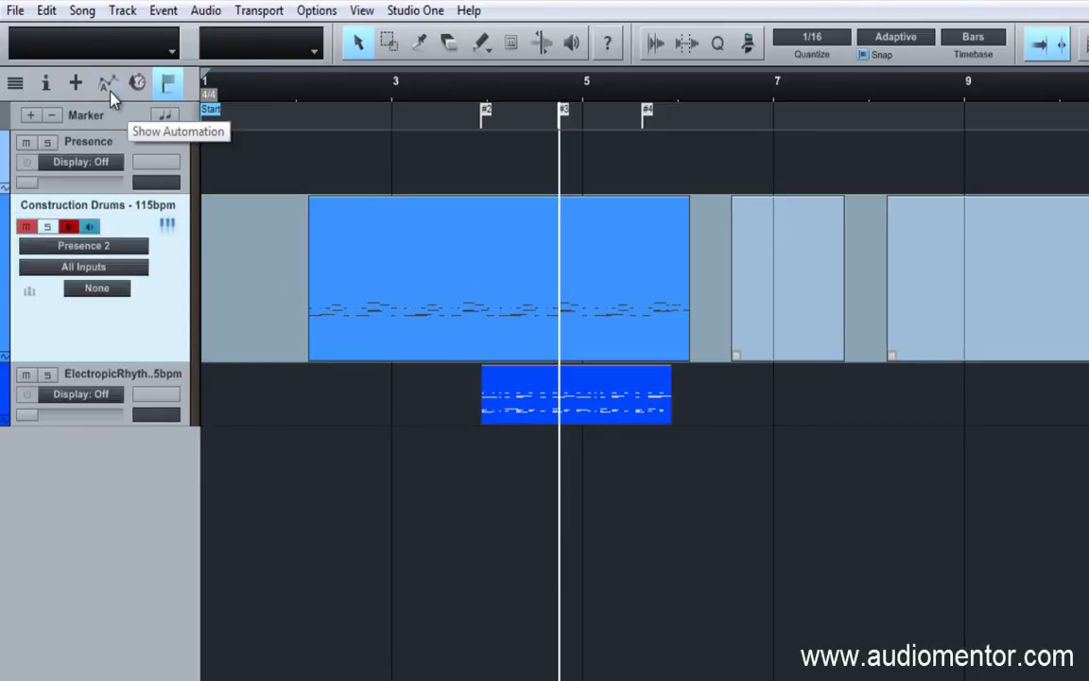
pyautogui.press('a')
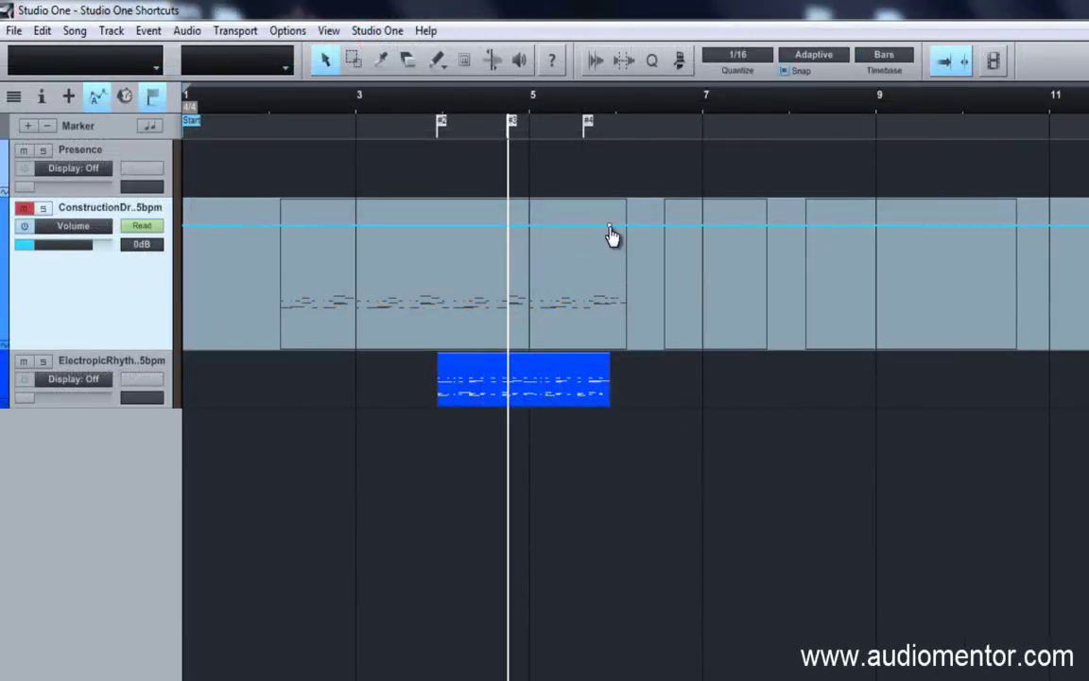
pyautogui.moveTo(461, 227); pyautogui.dragTo(464, 309)
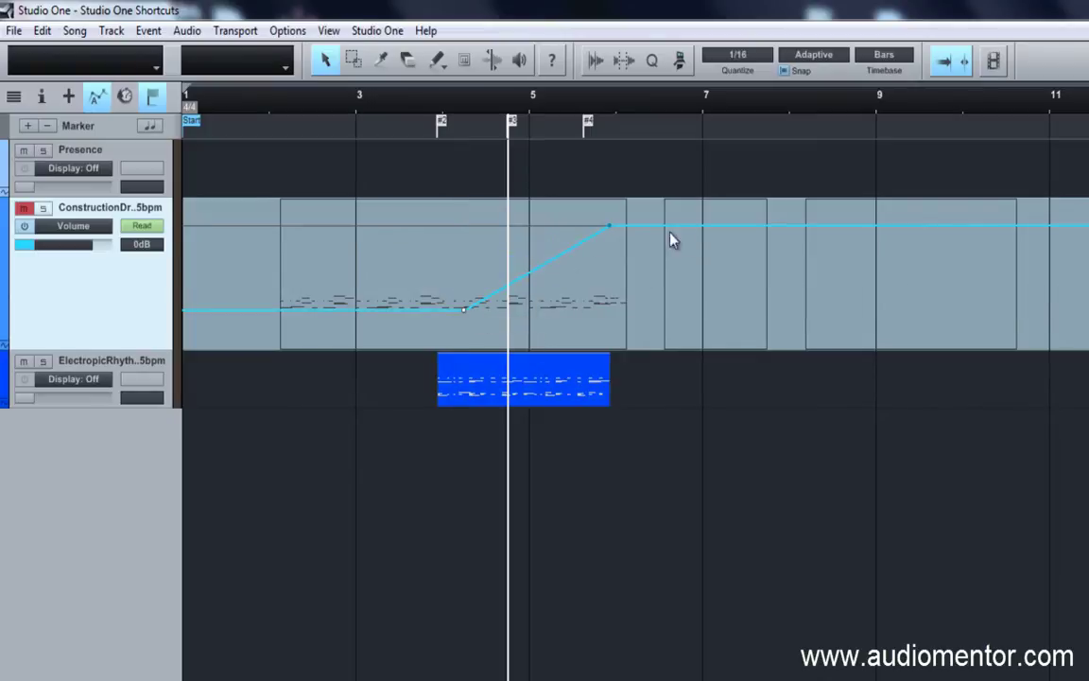
pyautogui.press('a')
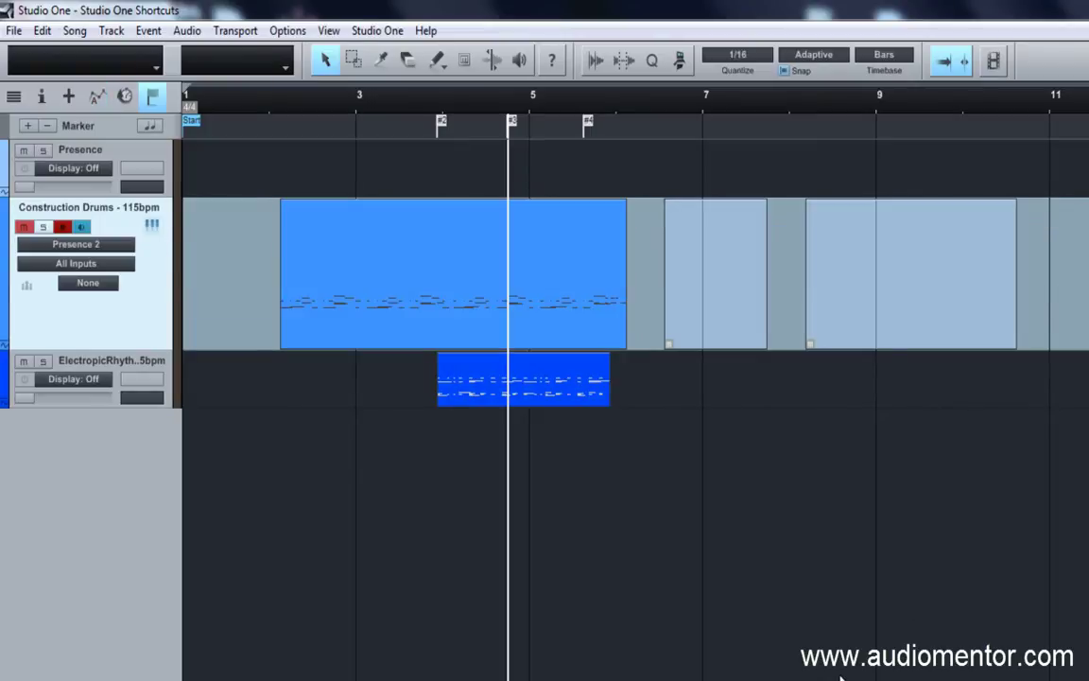
pyautogui.press('a')
pyautogui.press('a')
# Unmute and delete the two empty events on the Construction Drums track, and move the Electropic Rhythm event to bar 7.
pyautogui.hotkey('shift', 'm')
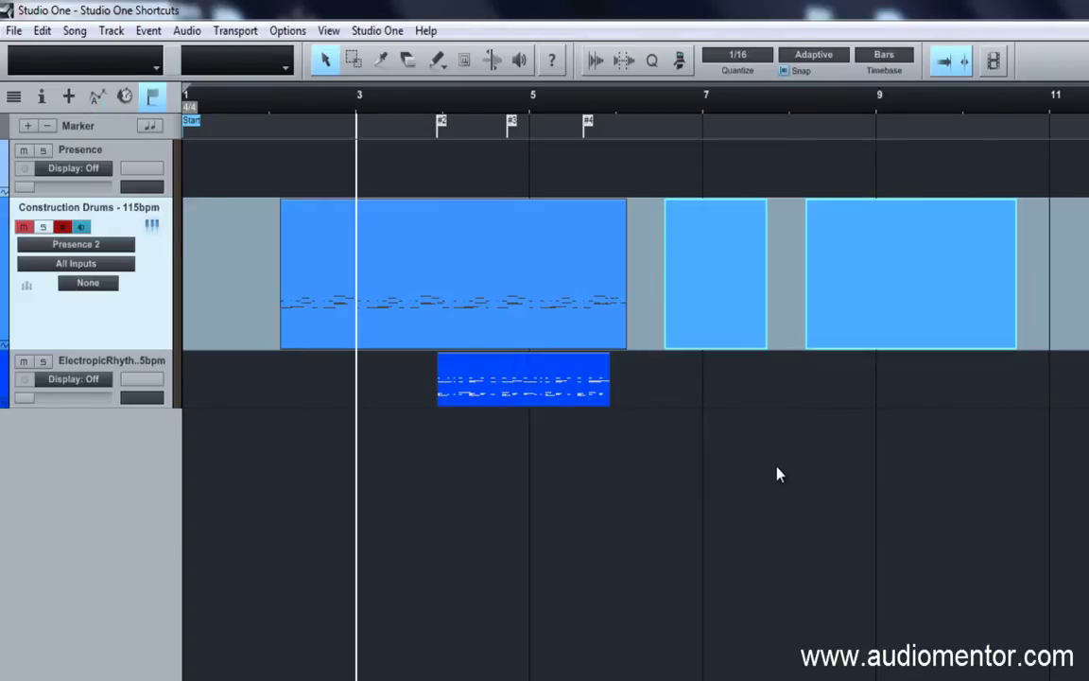
pyautogui.press('Delete')
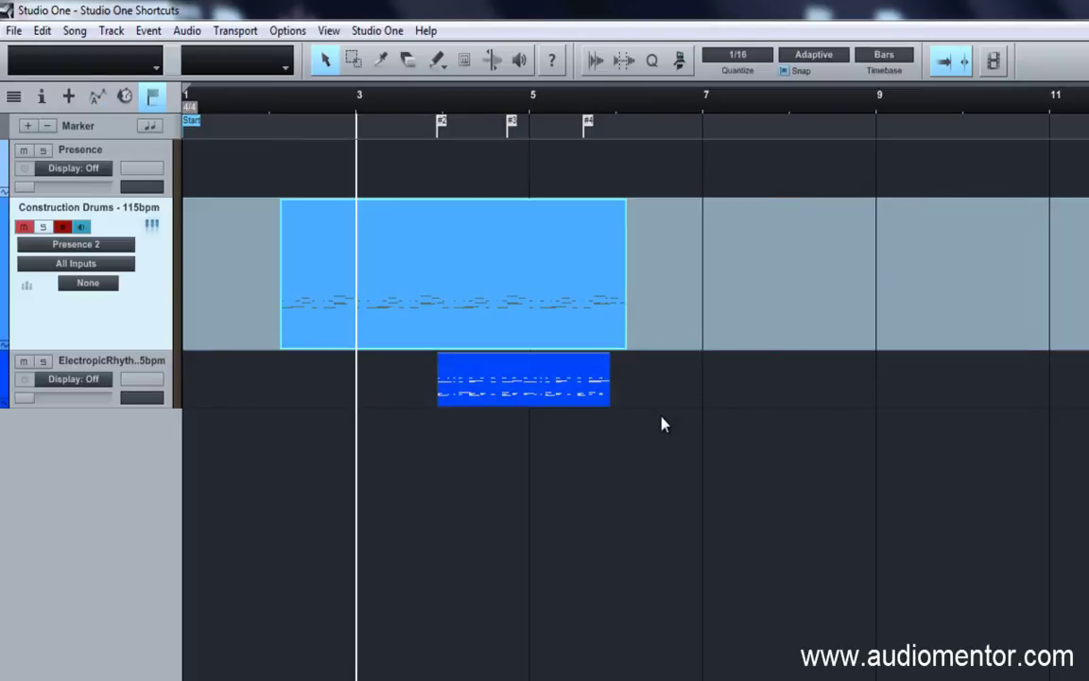
pyautogui.click(504, 395)
pyautogui.moveTo(524, 391); pyautogui.dragTo(792, 407)
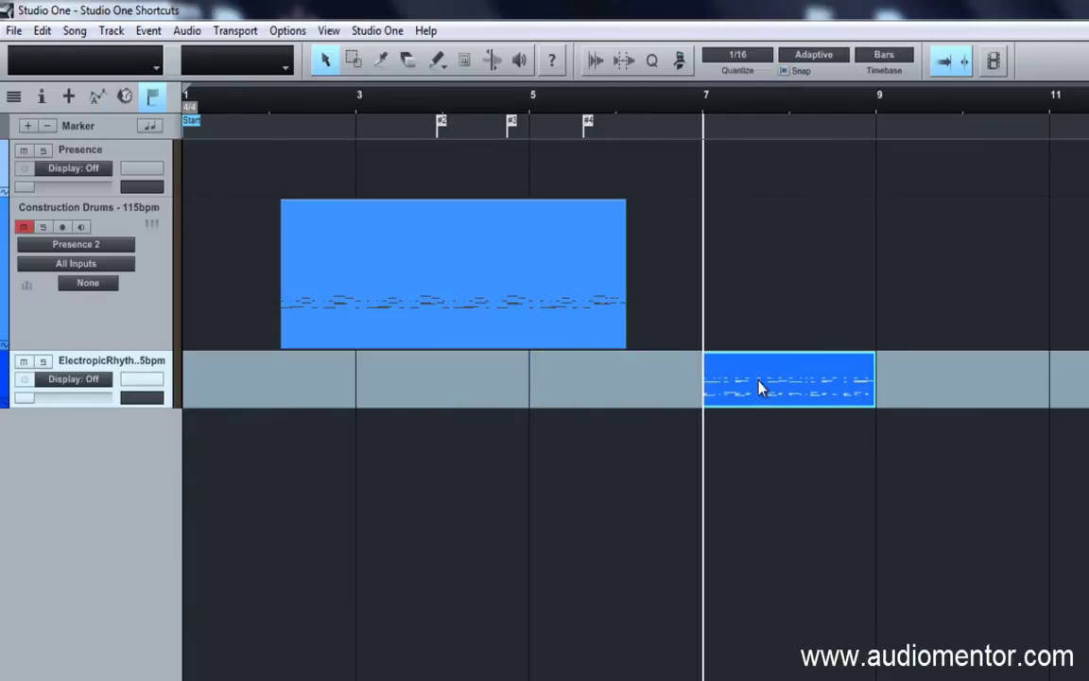
pyautogui.moveTo(762, 388)
pyautogui.mouseDown()
pyautogui.moveTo(705, 402)
pyautogui.moveTo(782, 405)
pyautogui.moveTo(717, 397)
pyautogui.moveTo(703, 382)
pyautogui.moveTo(766, 384)
pyautogui.mouseUp()
# Set the quantize value to 1/4 and check the available timebase options without changing the timebase.
pyautogui.click(757, 57)
pyautogui.click(787, 93)
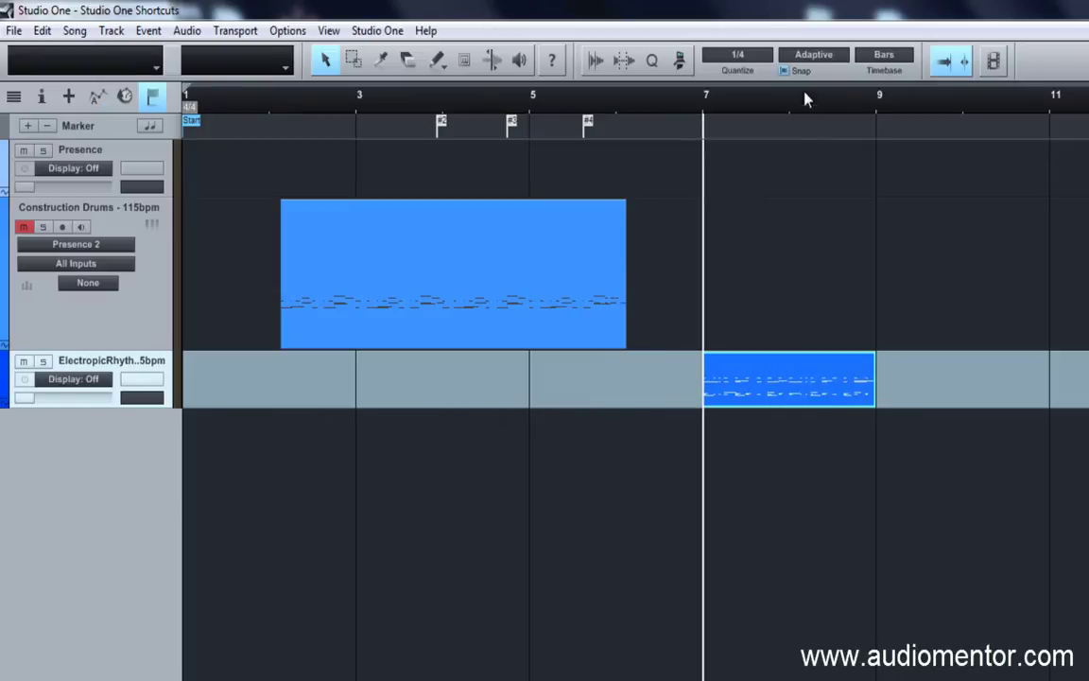
pyautogui.click(880, 56)
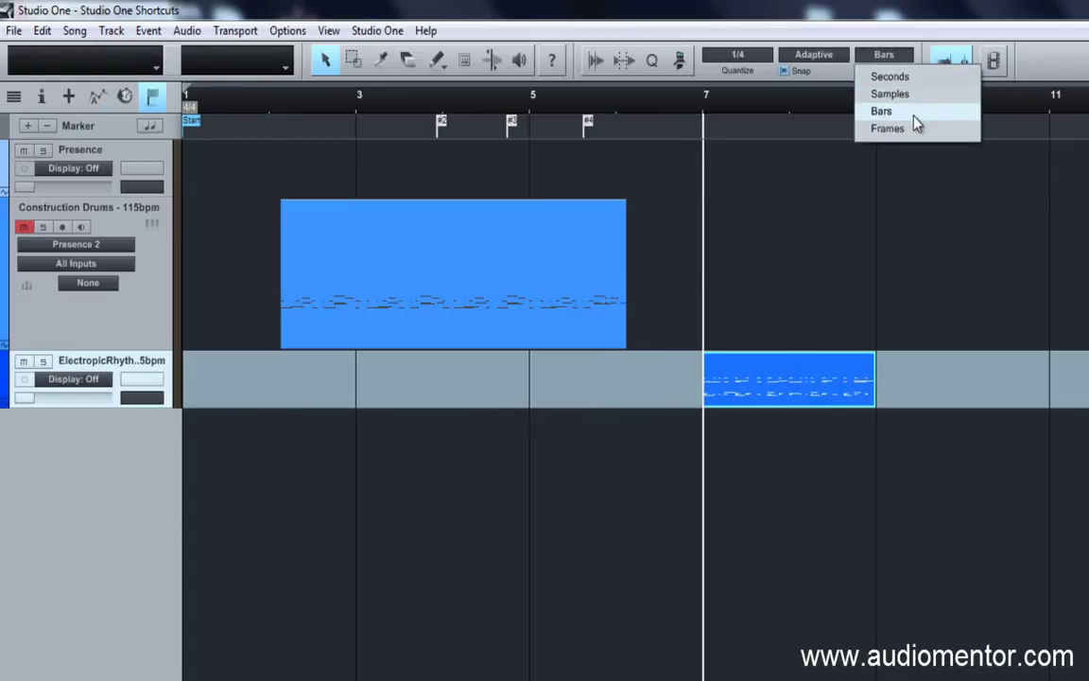
pyautogui.click(863, 30)
# Set the snap mode to Bar and test it by moving the Electropic Rhythm event to bar 6 and on to bar 5.
pyautogui.click(838, 58)
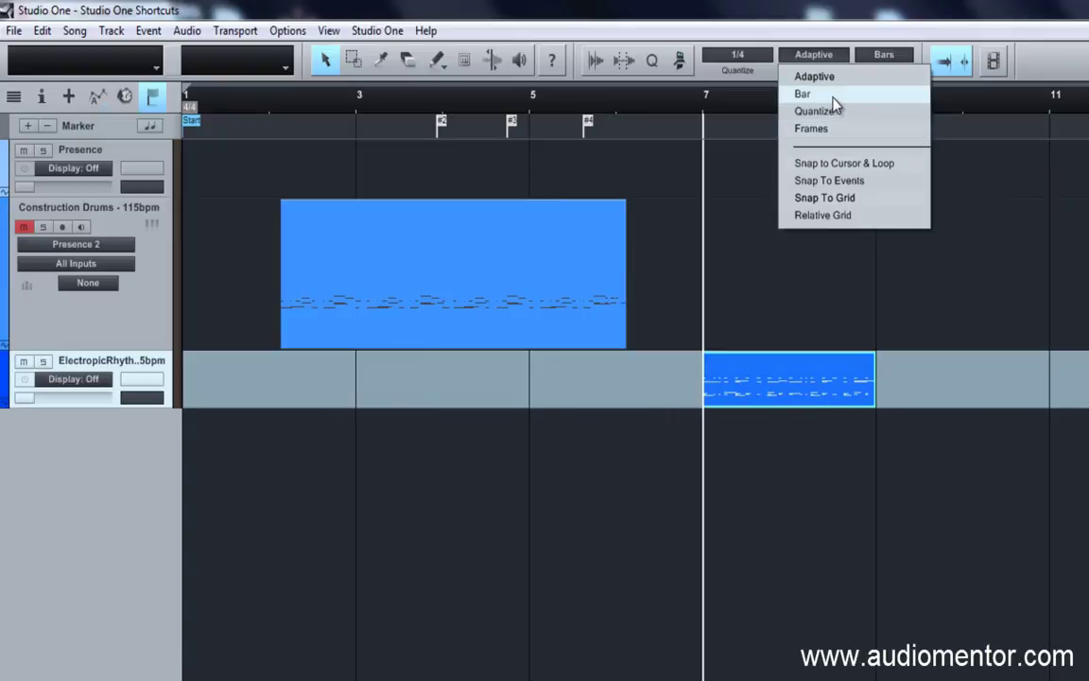
pyautogui.click(832, 95)
pyautogui.moveTo(749, 379); pyautogui.dragTo(679, 401)
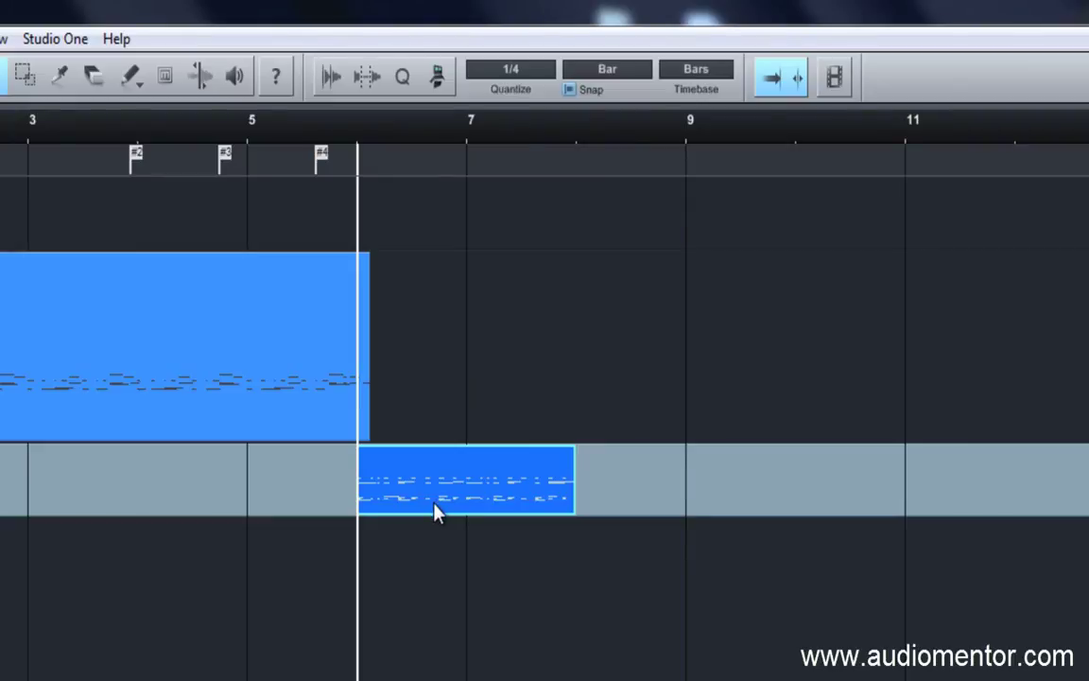
pyautogui.moveTo(435, 506); pyautogui.dragTo(333, 504)
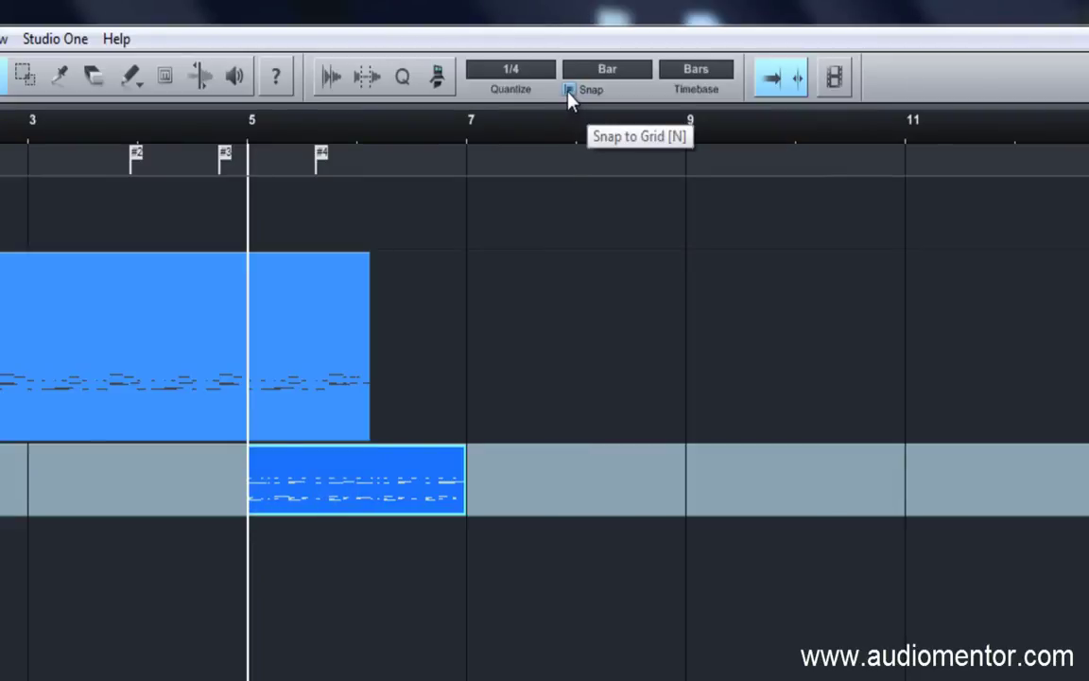
# Open the keyboard shortcut settings and search the commands for snap.
pyautogui.click(80, 42)
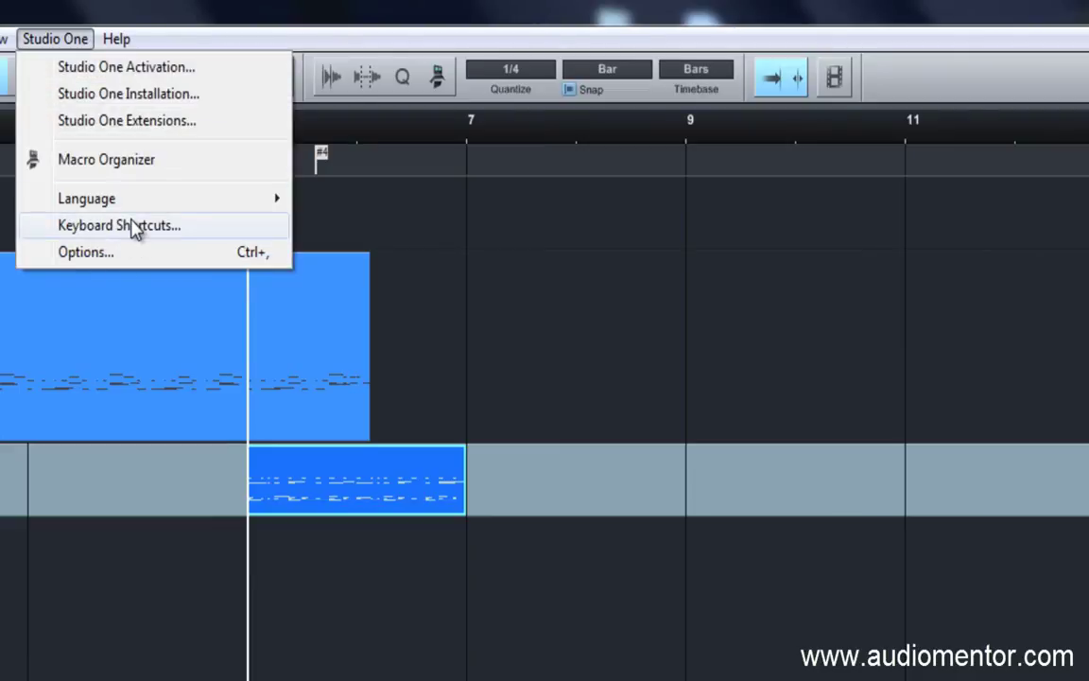
pyautogui.click(135, 227)
pyautogui.click(554, 443)
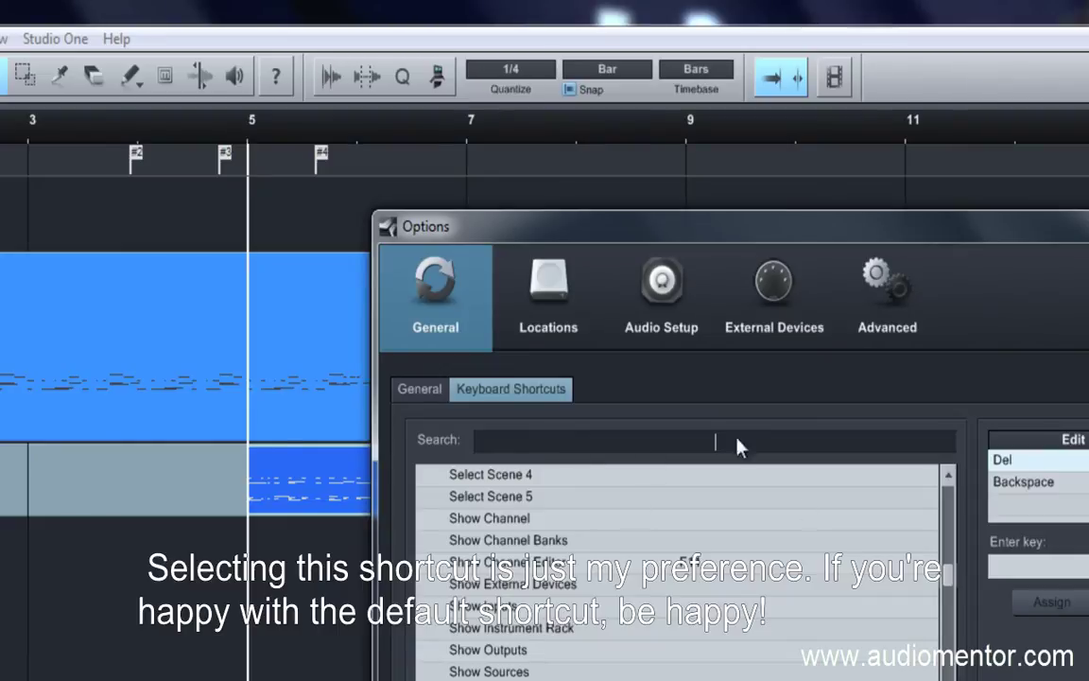
pyautogui.write('smap')
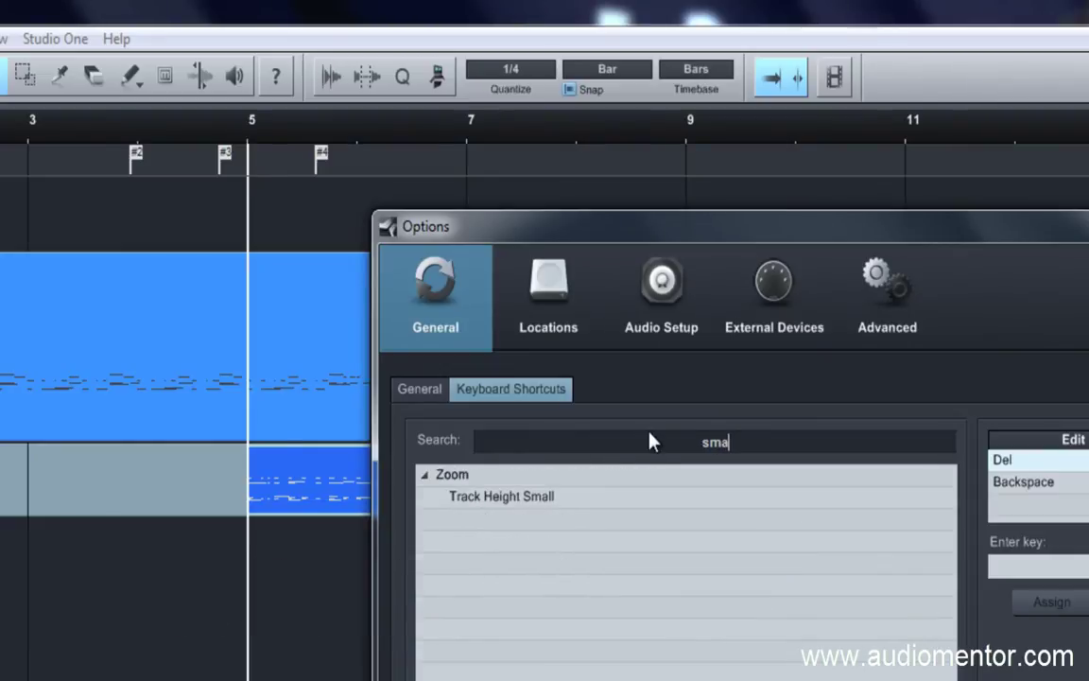
pyautogui.press('BackSpace')
pyautogui.press('BackSpace')
pyautogui.press('BackSpace')
pyautogui.write('nap')
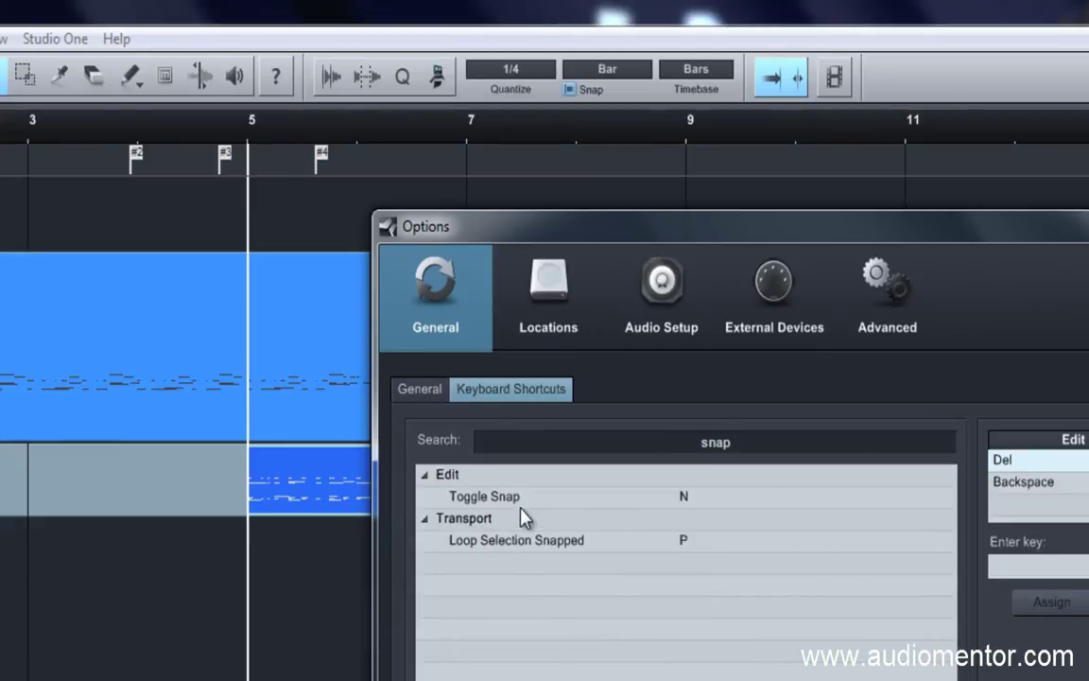
# Assign J to the Toggle Snap command and apply the settings.
pyautogui.click(682, 501)
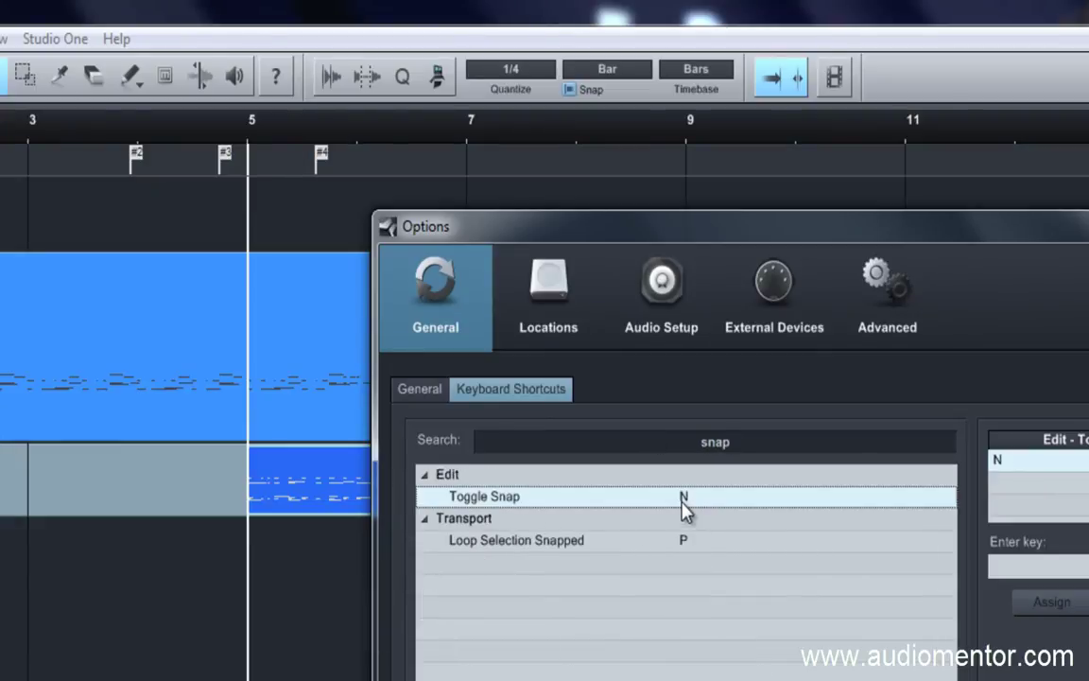
pyautogui.click(992, 560)
pyautogui.press('j')
pyautogui.click(1054, 603)
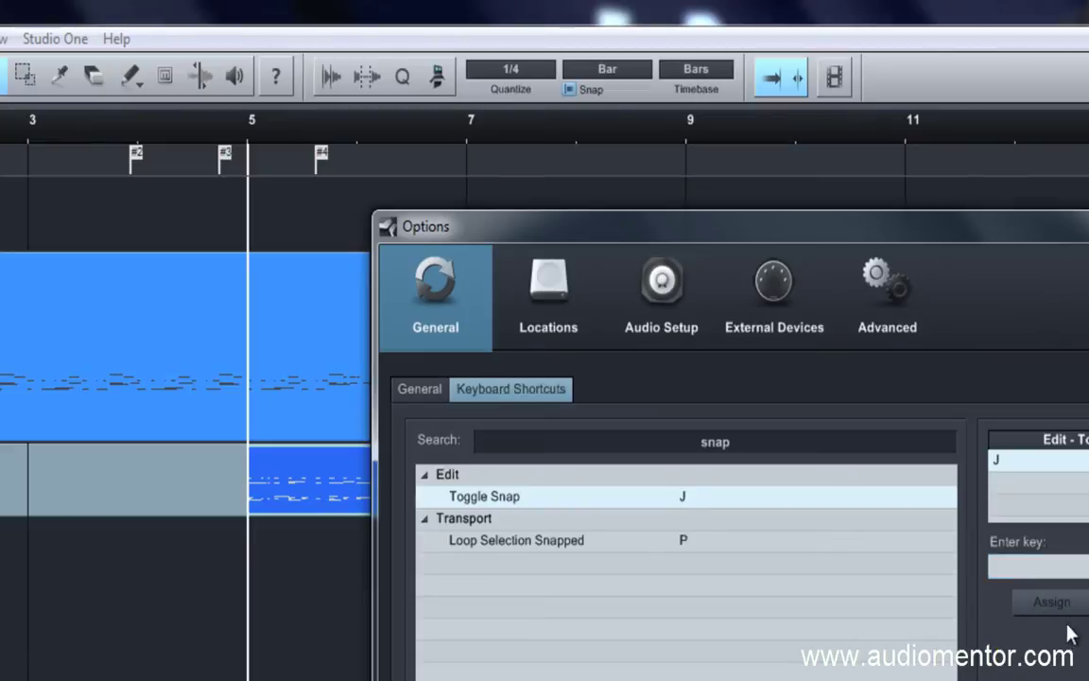
pyautogui.press('Return')
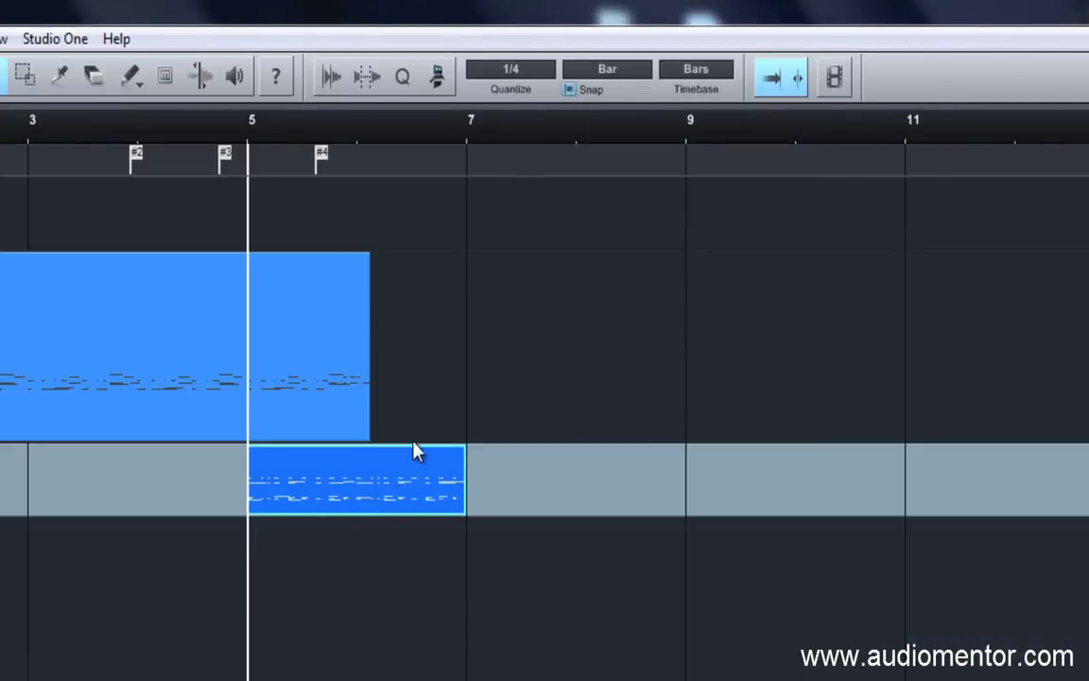
# Test the new snap shortcut by moving the Electropic Rhythm event off the bar grid to about bar 3.7, leaving snap on.
pyautogui.moveTo(389, 461); pyautogui.dragTo(245, 506)
pyautogui.press('j')
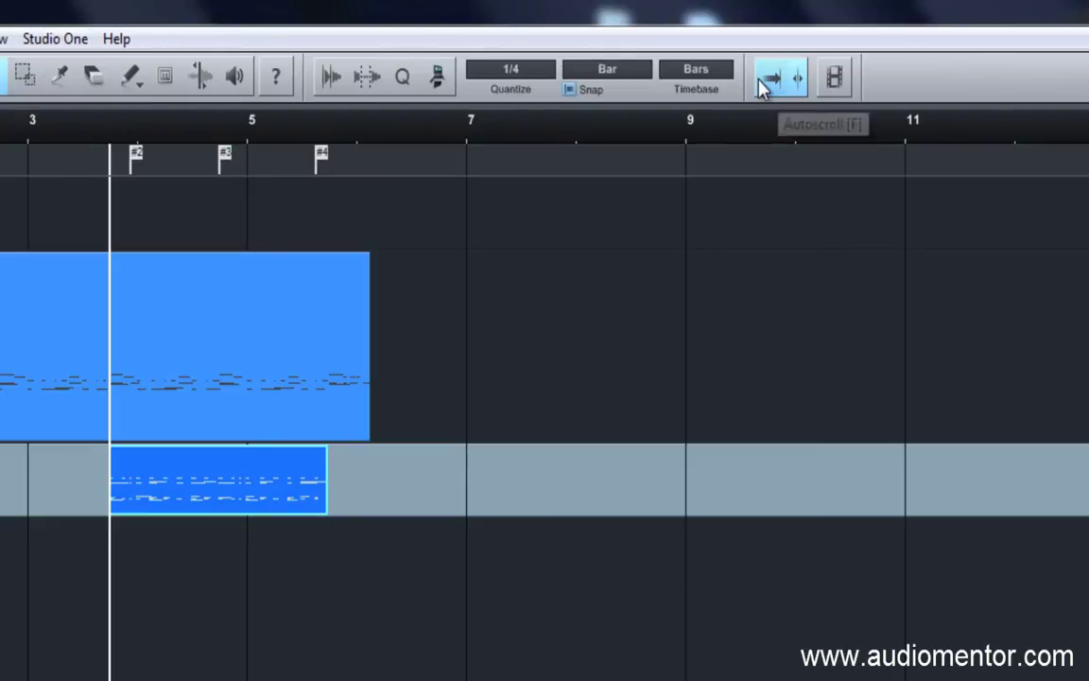
# Look up the key assigned to the Autoscroll command in the keyboard shortcut settings and close them.
pyautogui.click(55, 38)
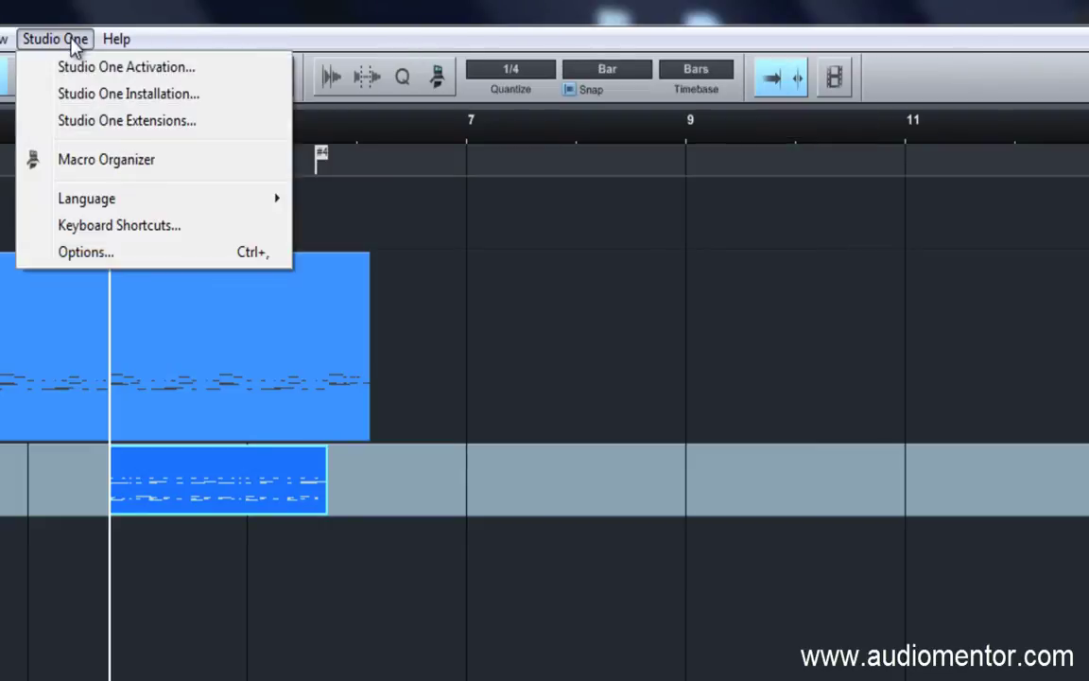
pyautogui.click(117, 262)
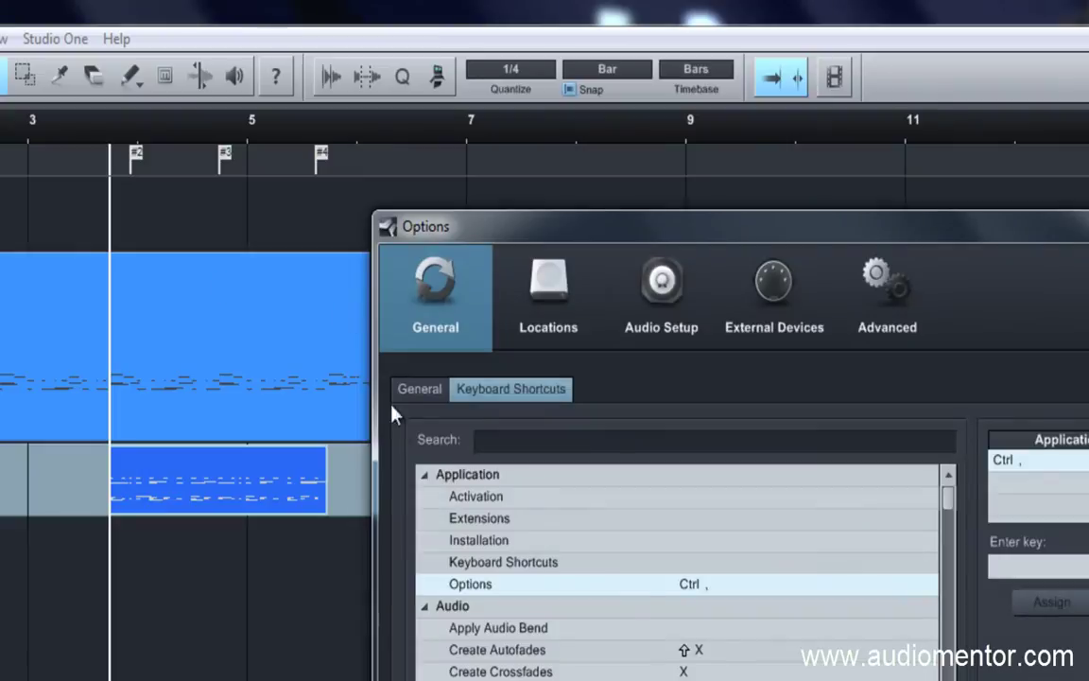
pyautogui.click(1057, 567)
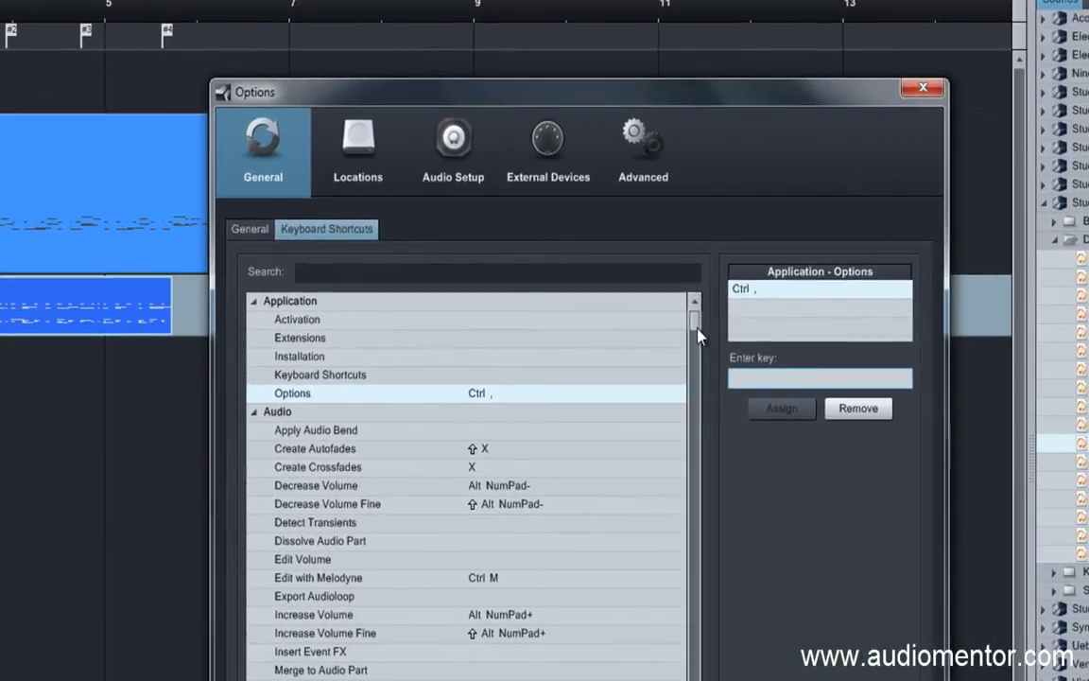
pyautogui.scroll(-10, 662, 340)
pyautogui.scroll(10, 662, 322)
pyautogui.click(568, 274)
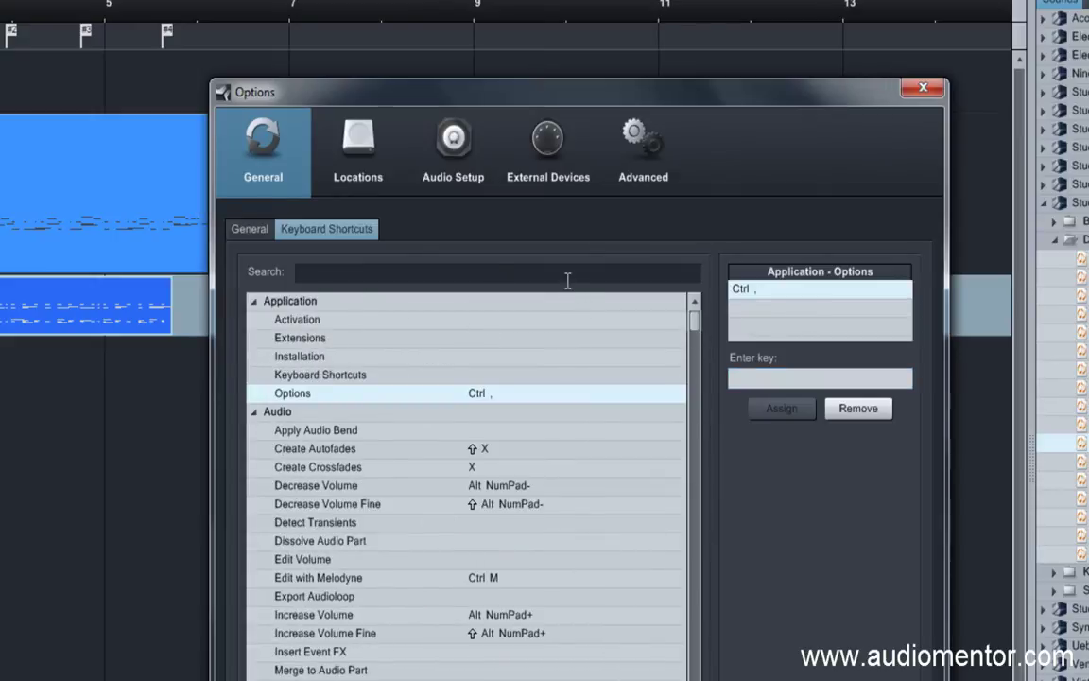
pyautogui.write('auto')
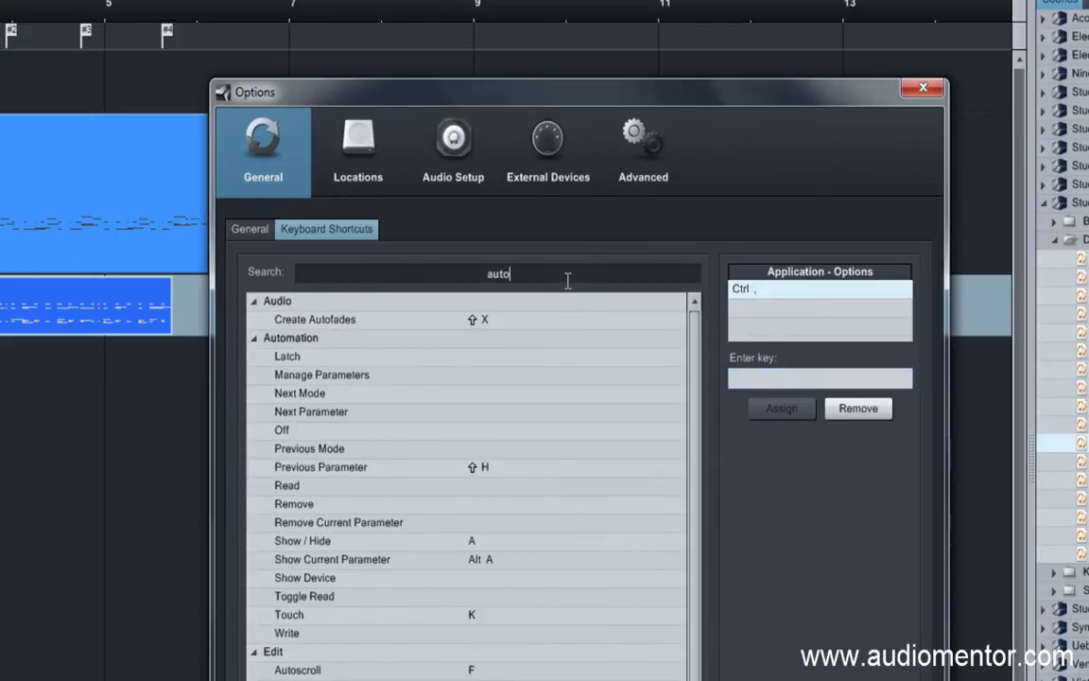
pyautogui.write('scrol')
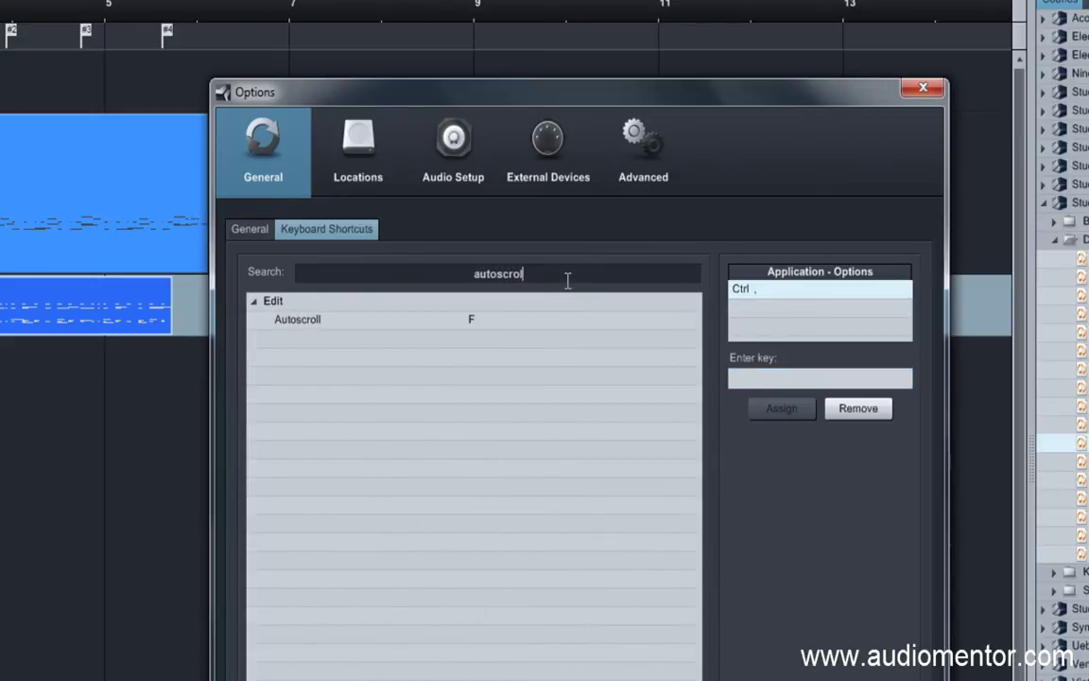
pyautogui.click(528, 322)
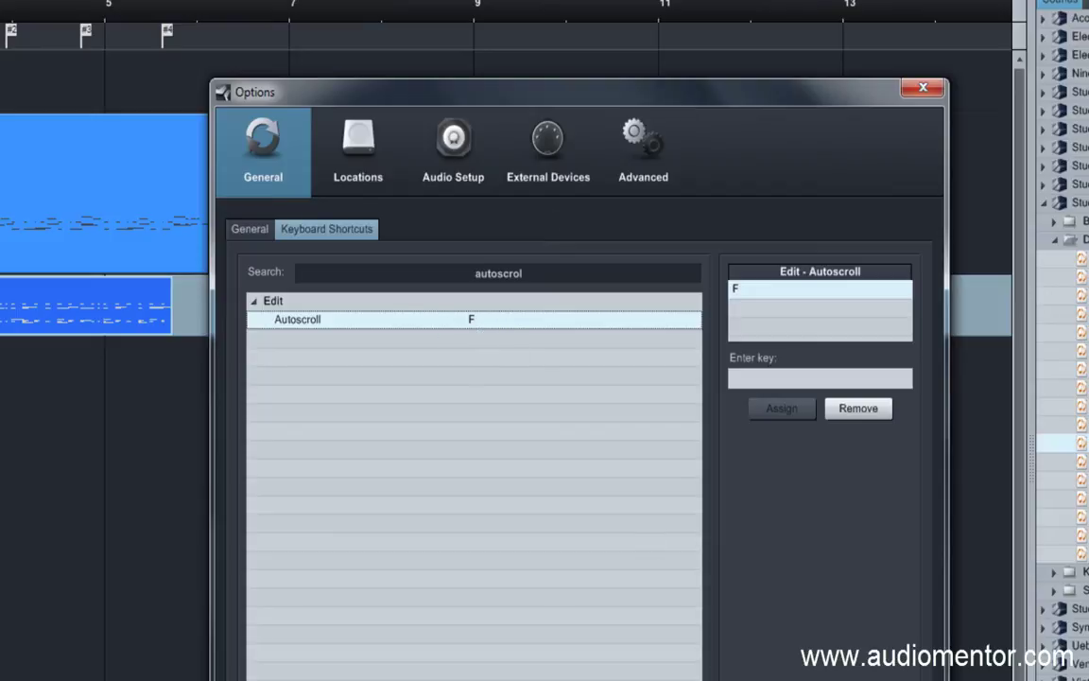
pyautogui.press('Return')
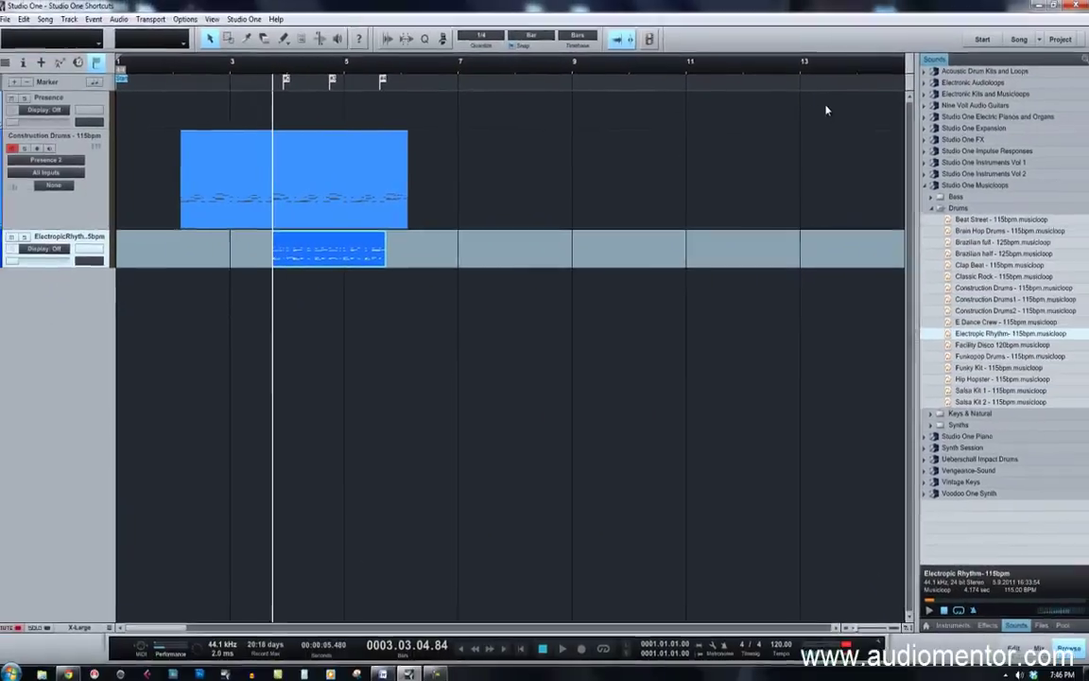
# Enlarge the track heights, play the song from about bar 13.8, turn Autoscroll off during playback, and stop.
pyautogui.press('e')
pyautogui.click(837, 100)
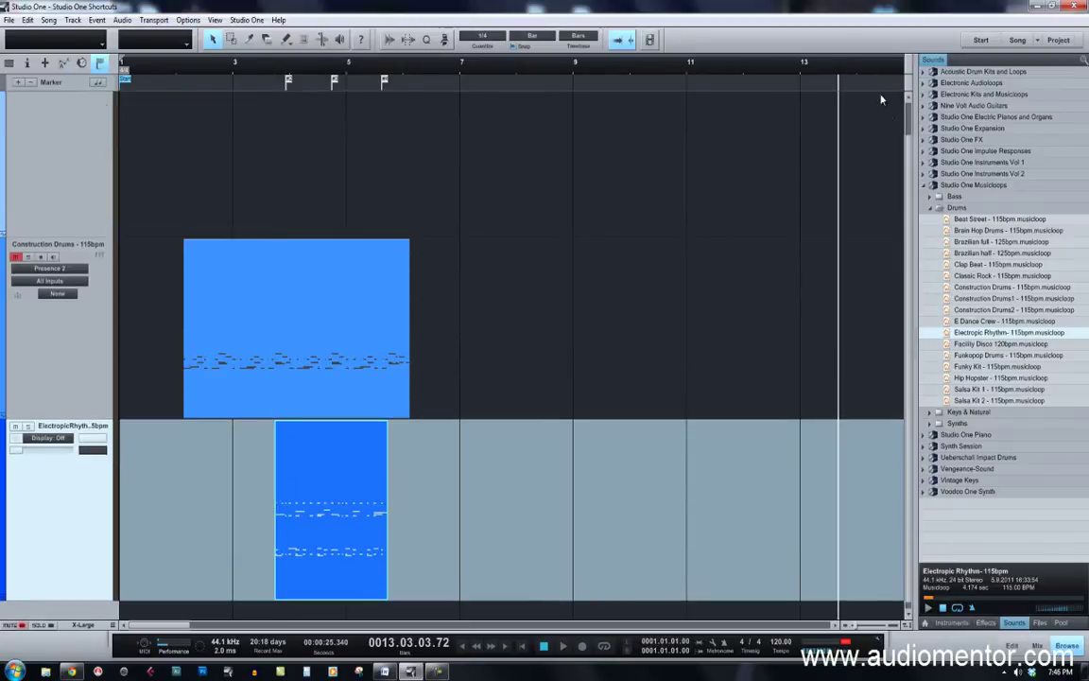
pyautogui.press('space')
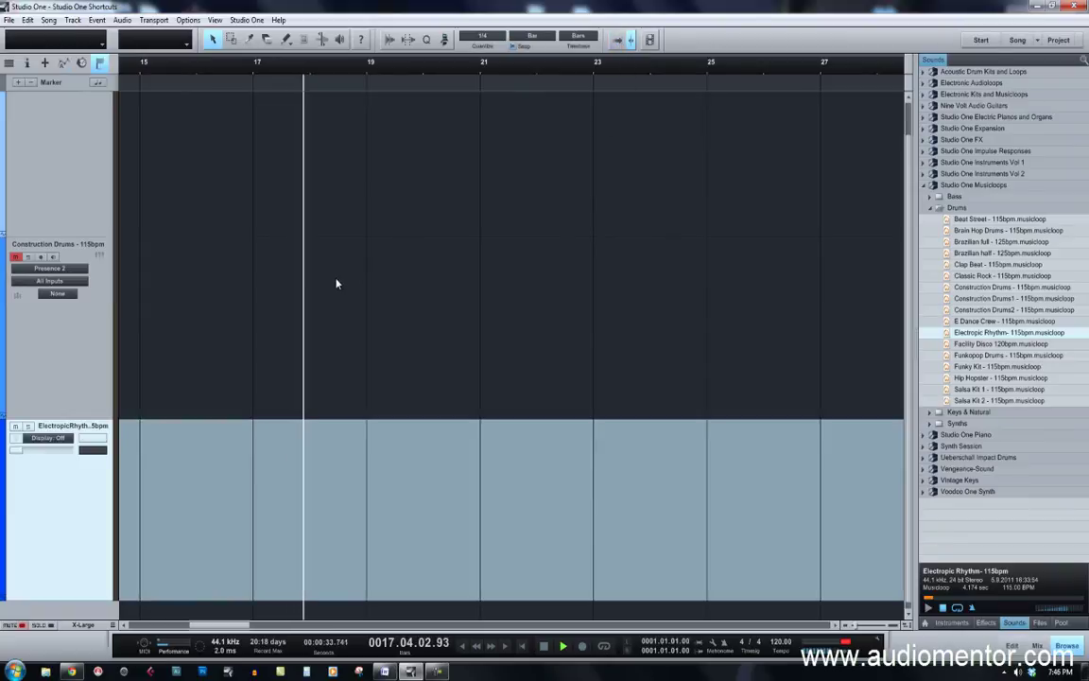
pyautogui.press('space')
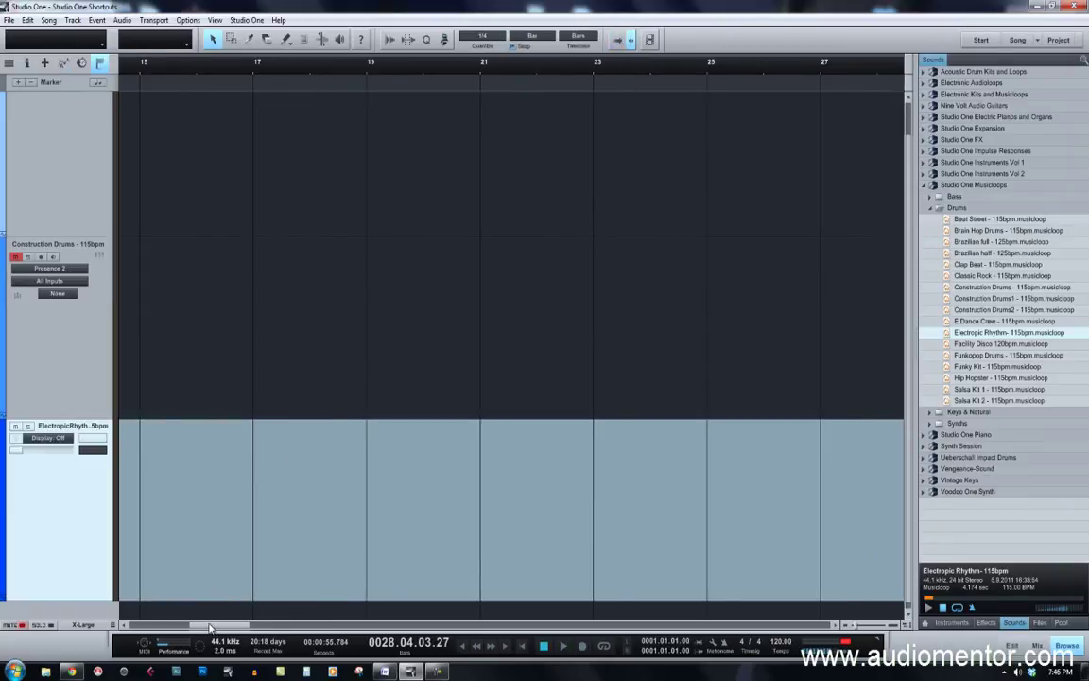
# Return to the start of the arrangement and play from bar 14 with Autoscroll off, selecting the Construction Drums event before stopping.
pyautogui.moveTo(191, 625); pyautogui.dragTo(130, 640)
pyautogui.click(773, 64)
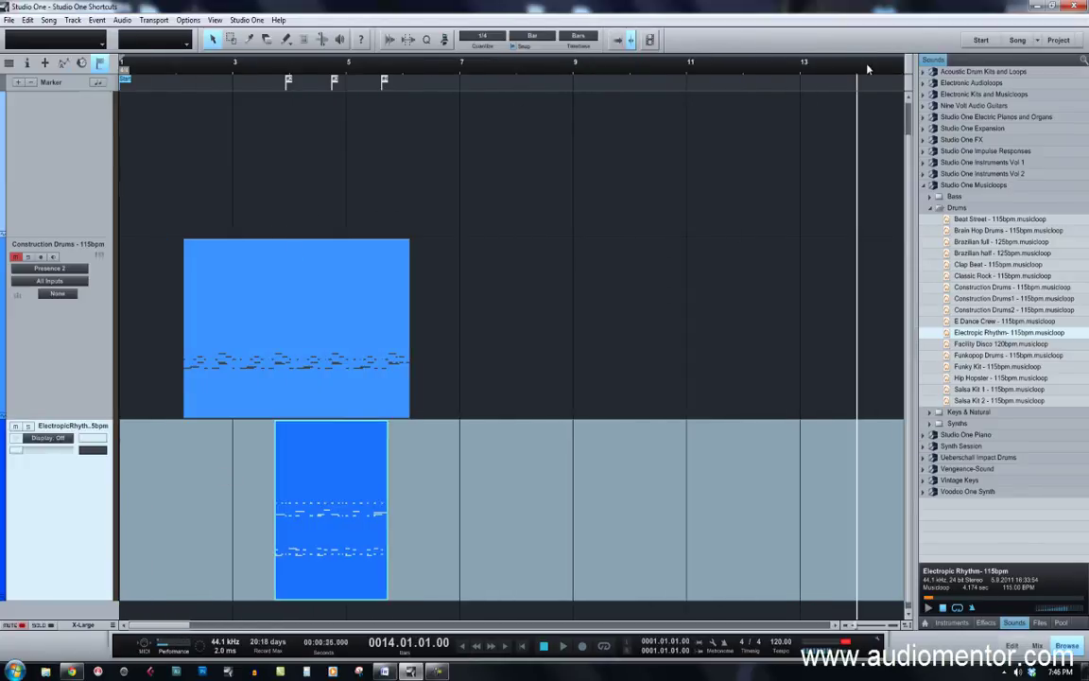
pyautogui.click(312, 352)
pyautogui.press('space')
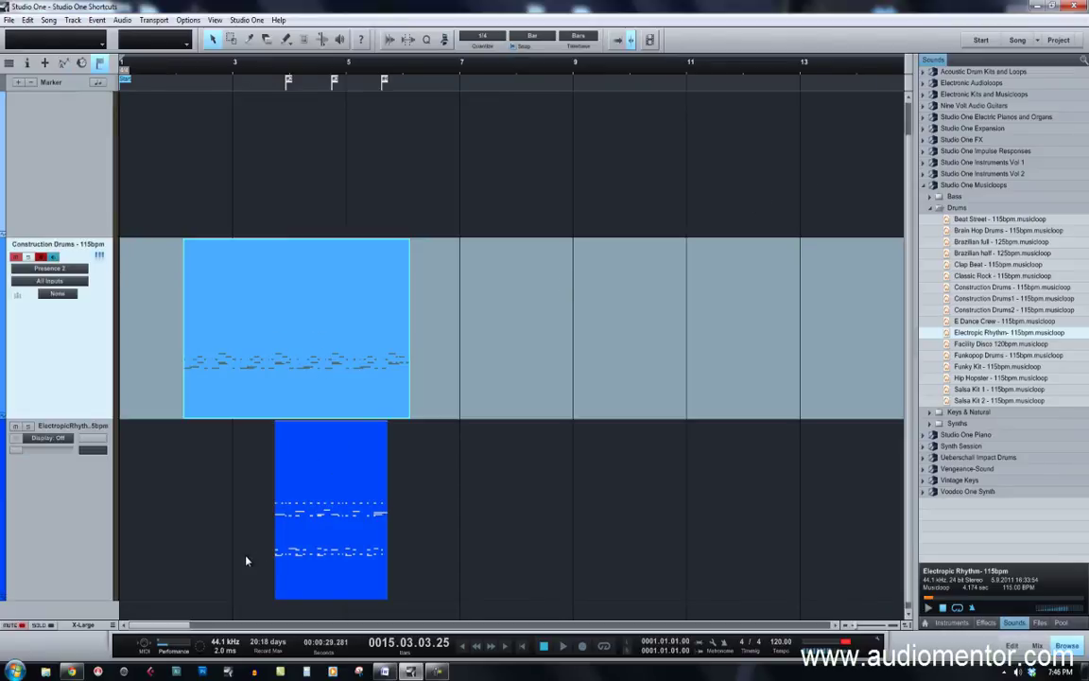
# Turn Autoscroll back on and test the vertical zoom shortcuts on the tracks.
pyautogui.click(620, 42)
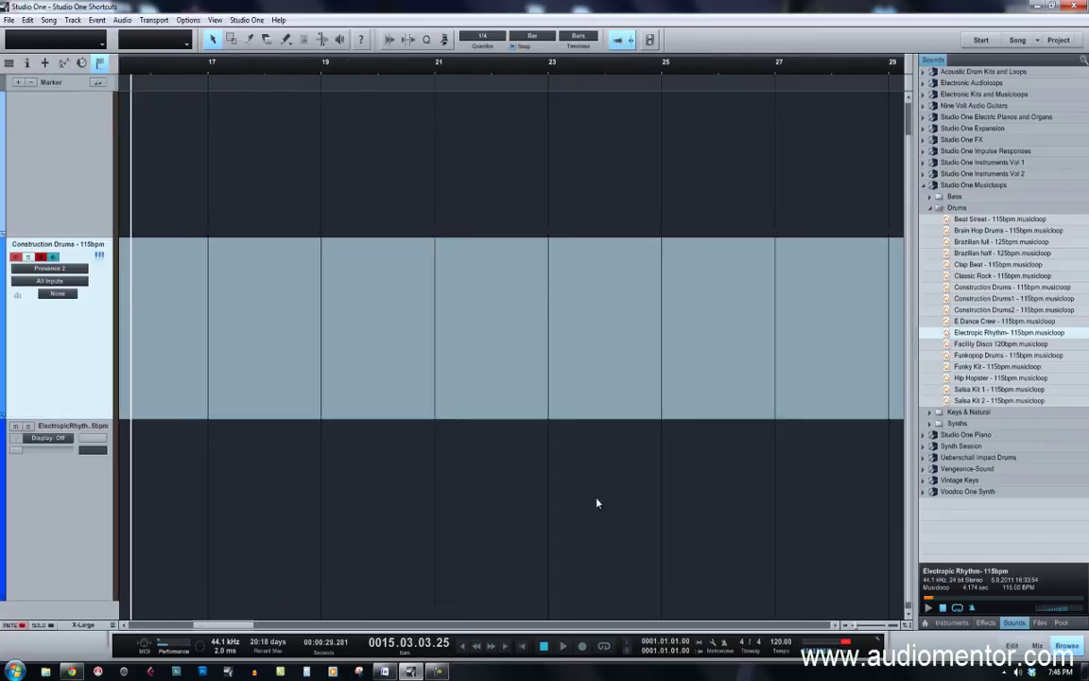
pyautogui.hotkey('alt', 'w')
pyautogui.hotkey('alt', 'e')
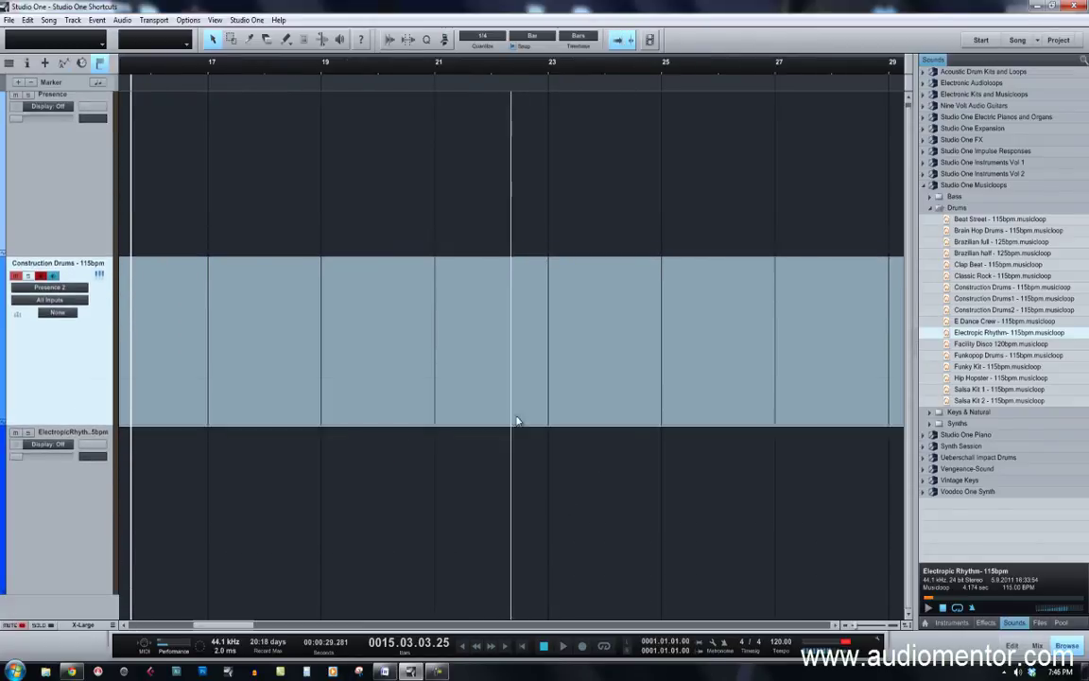
# Copy the Construction Drums event onto the Presence track so the copy starts about two-thirds through bar 1.
pyautogui.hotkey('shift', 'f')
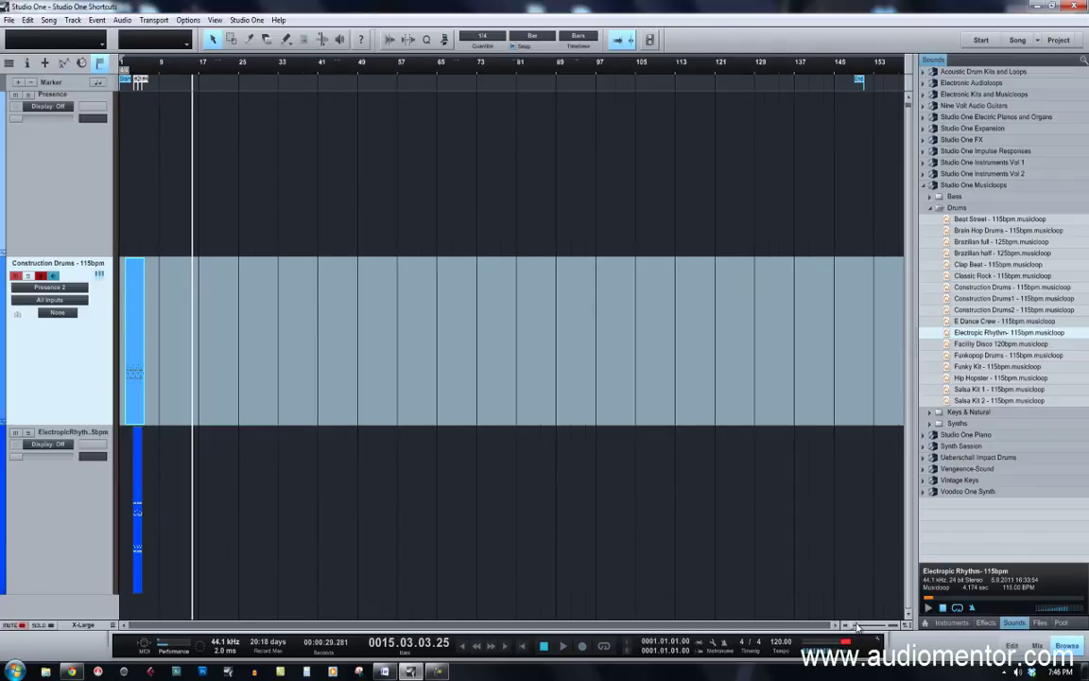
pyautogui.moveTo(849, 627); pyautogui.dragTo(862, 632)
pyautogui.press('Home')
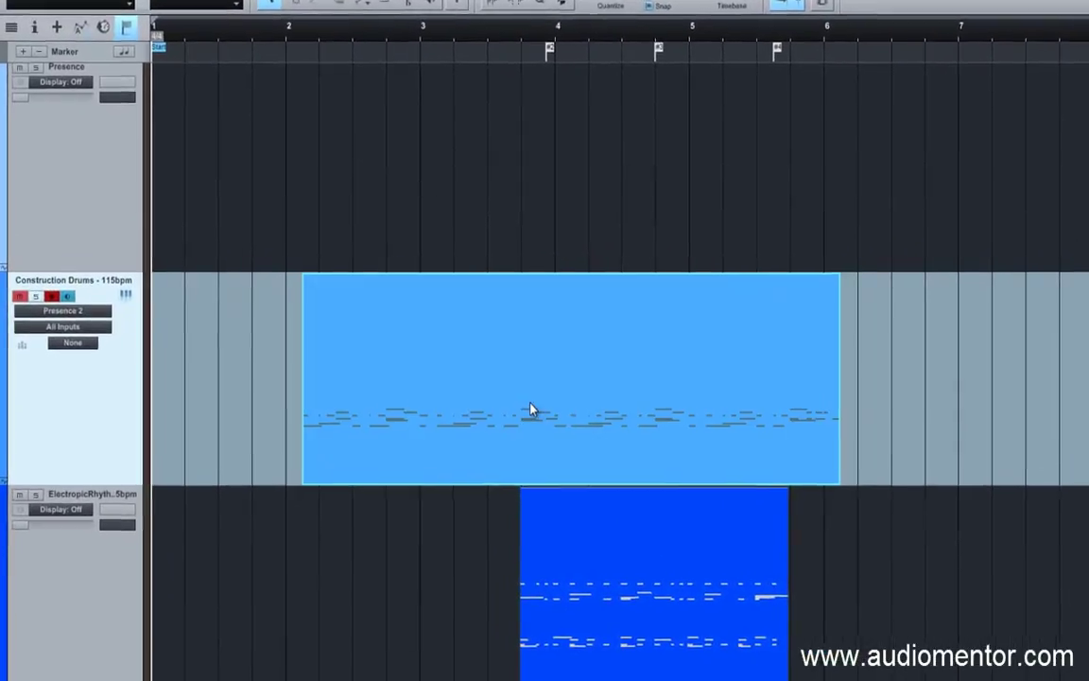
pyautogui.moveTo(417, 364); pyautogui.dragTo(419, 366)
pyautogui.moveTo(533, 410); pyautogui.dragTo(406, 205)
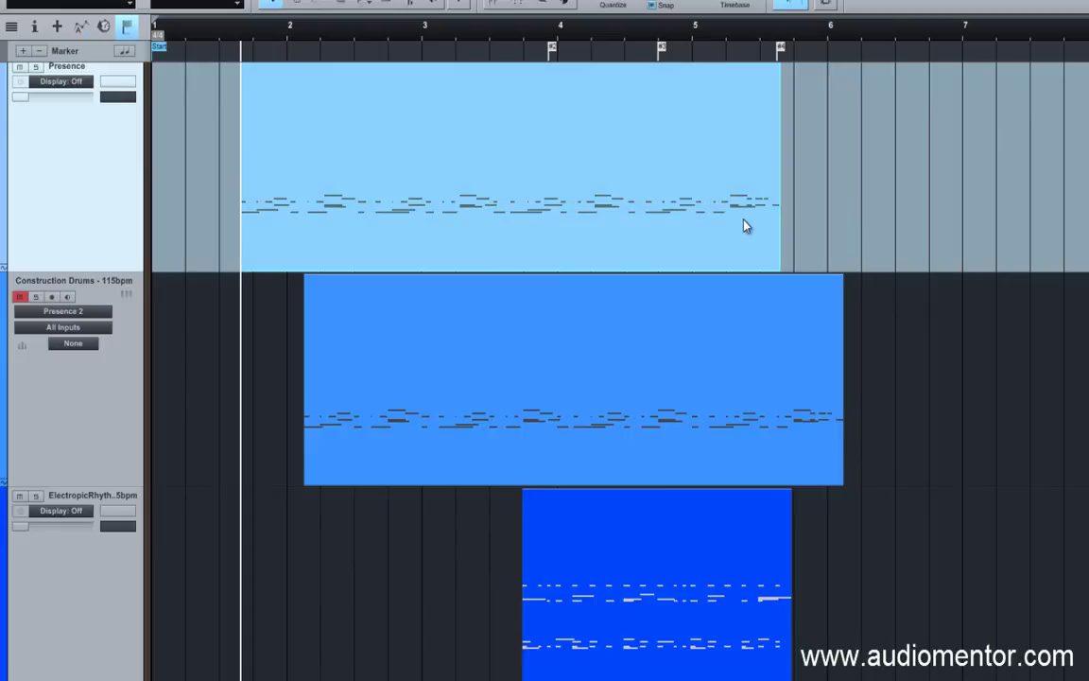
pyautogui.scroll(1, 473, 227)
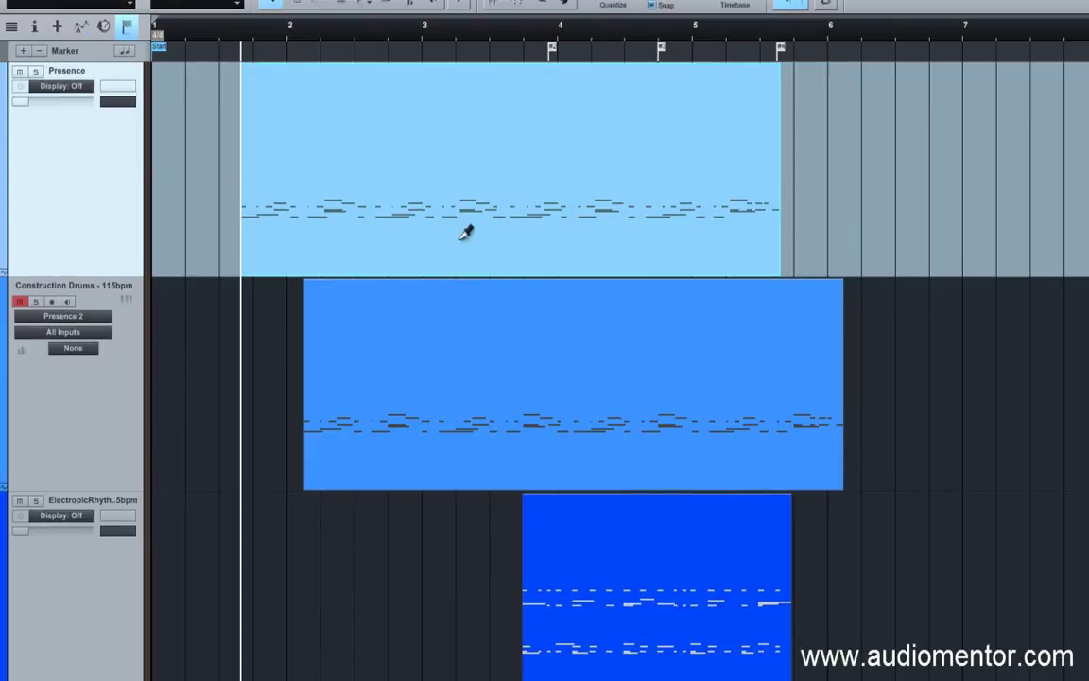
# Split the event on the Presence track at bar 3, bar 4 and about midway through bar 4.
pyautogui.press('3')
pyautogui.click(423, 147)
pyautogui.click(556, 158)
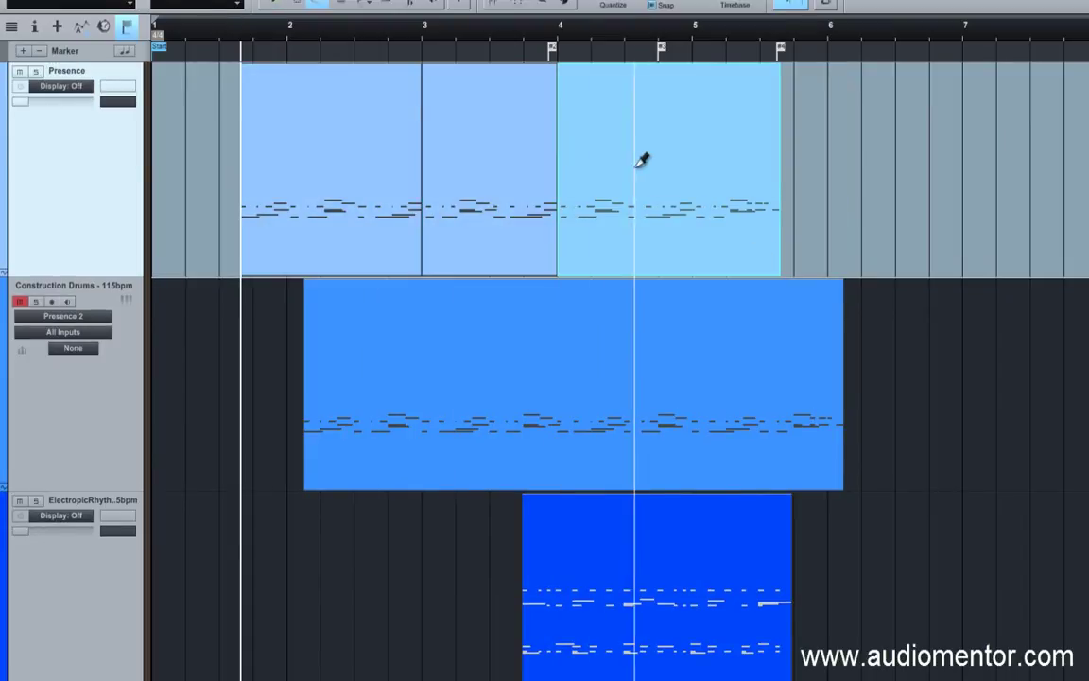
pyautogui.click(637, 162)
# Move the split pieces on the Presence track with the Arrow tool so that each overlaps the piece before it.
pyautogui.press('1')
pyautogui.moveTo(740, 214); pyautogui.dragTo(774, 213)
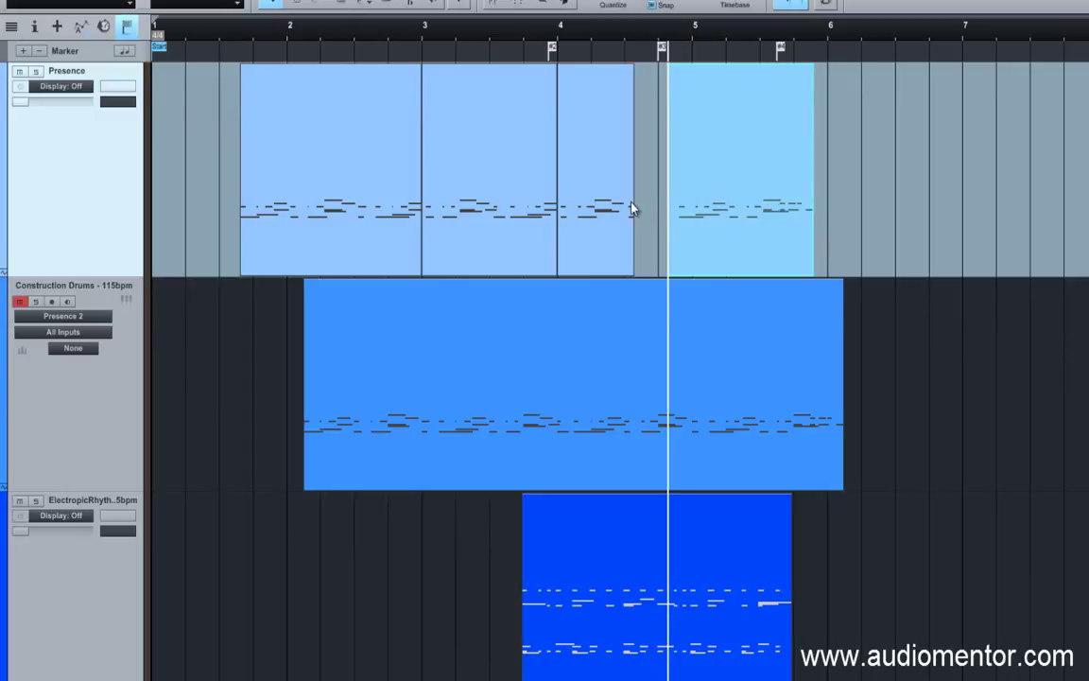
pyautogui.moveTo(464, 218); pyautogui.dragTo(433, 224)
pyautogui.moveTo(612, 226); pyautogui.dragTo(553, 231)
pyautogui.click(712, 234)
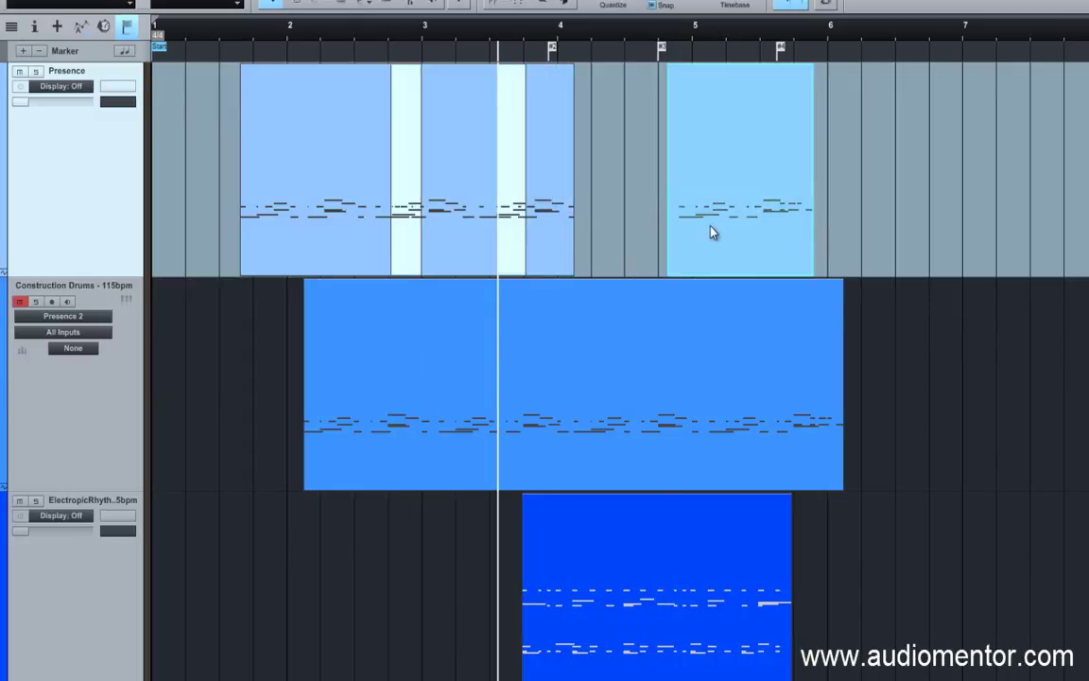
pyautogui.moveTo(713, 234); pyautogui.dragTo(602, 236)
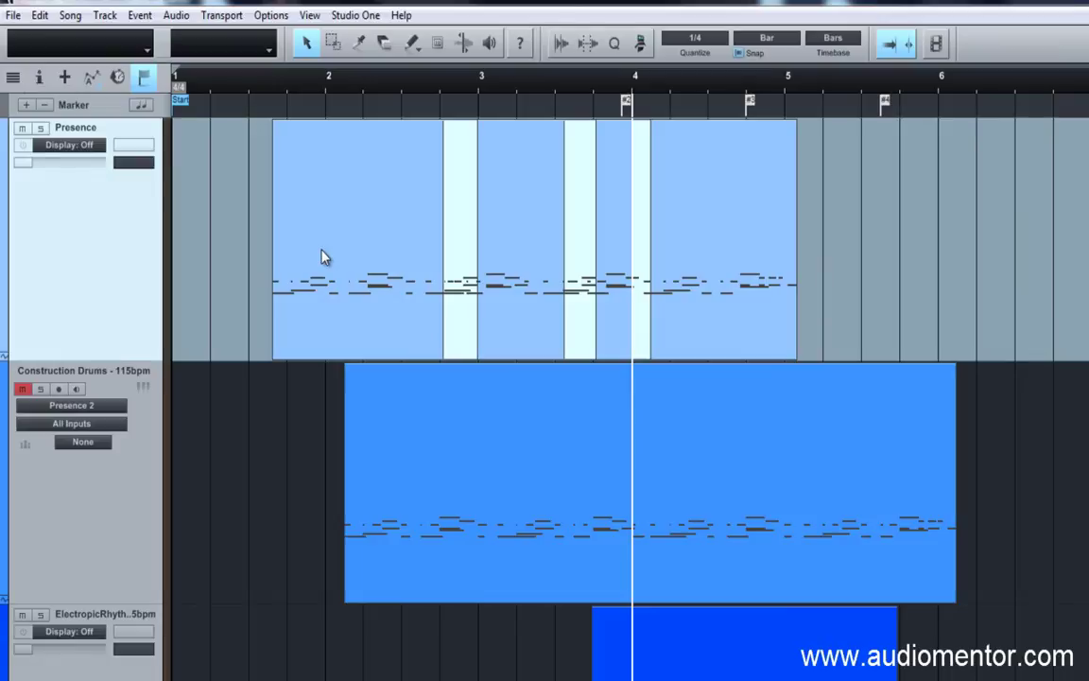
# Select all the overlapping pieces on the Presence track and check whether Merge Events has a shortcut among the event commands.
pyautogui.moveTo(883, 261); pyautogui.dragTo(189, 251)
pyautogui.rightClick(407, 247)
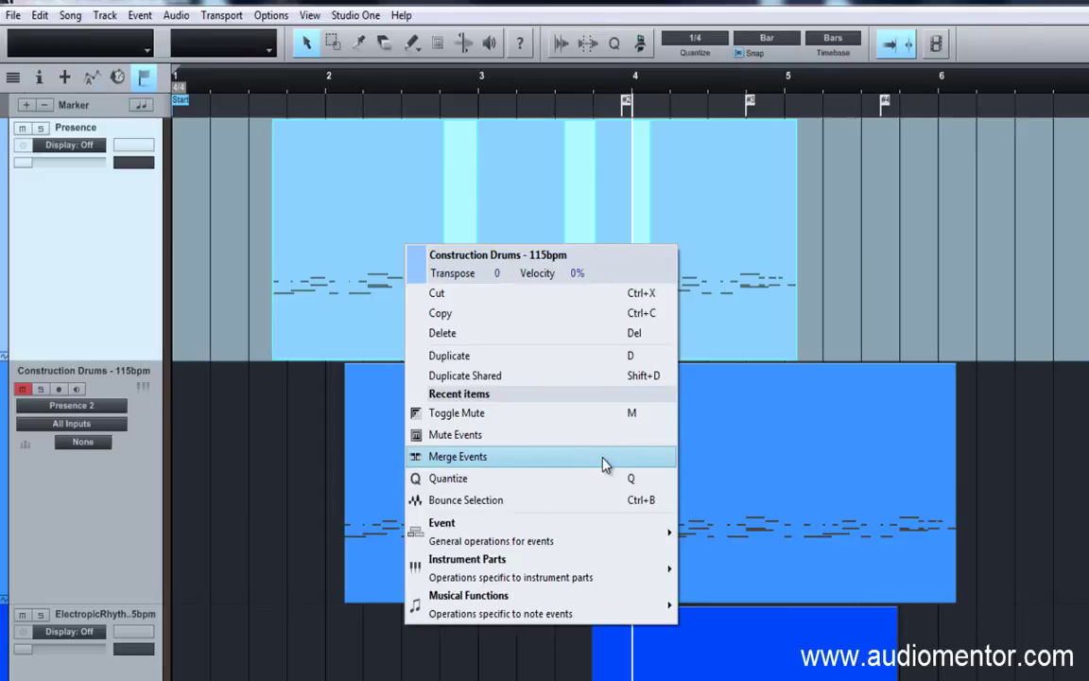
pyautogui.press('Escape')
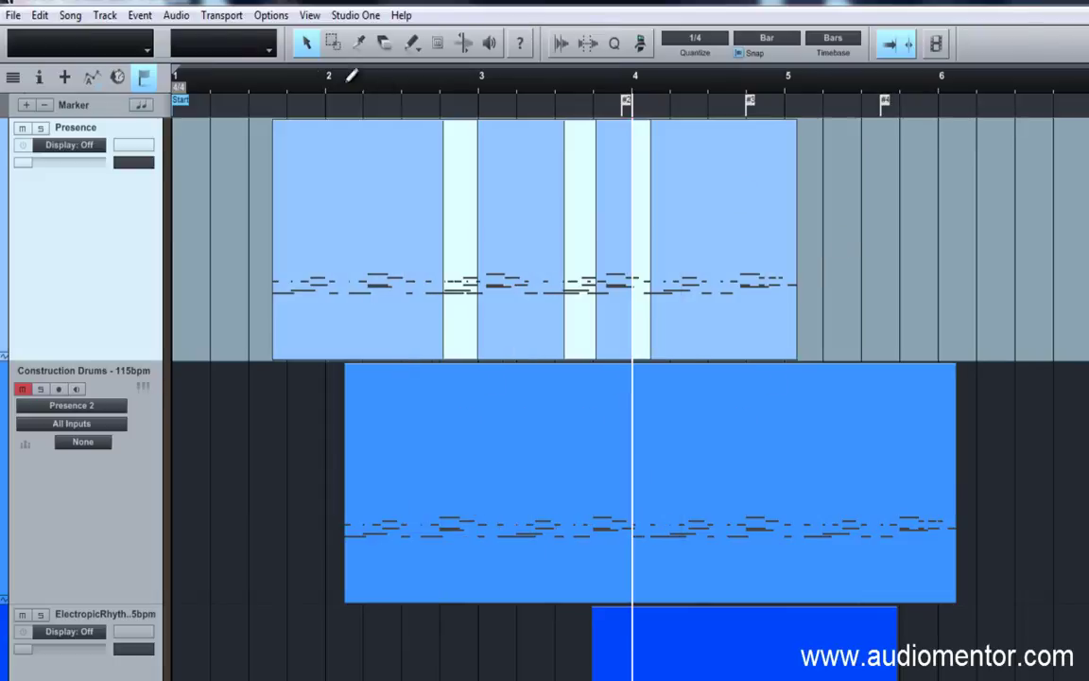
# Search the keyboard shortcut settings for "merge" and assign the = key to the Merge Events command.
pyautogui.click(355, 15)
pyautogui.click(408, 159)
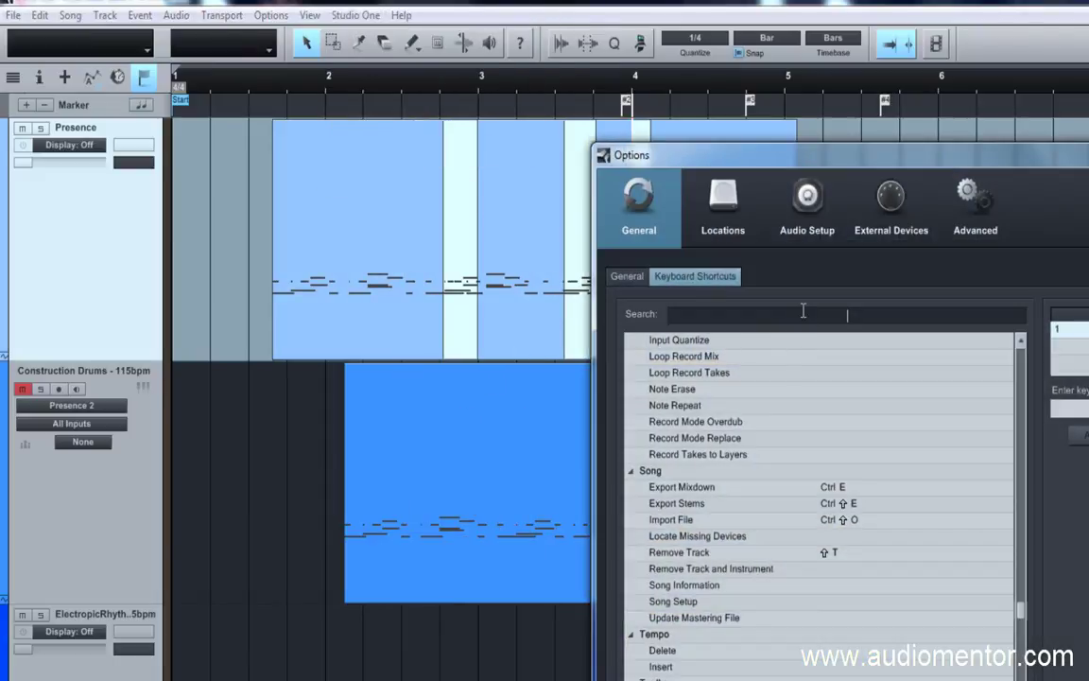
pyautogui.click(803, 313)
pyautogui.write('merge')
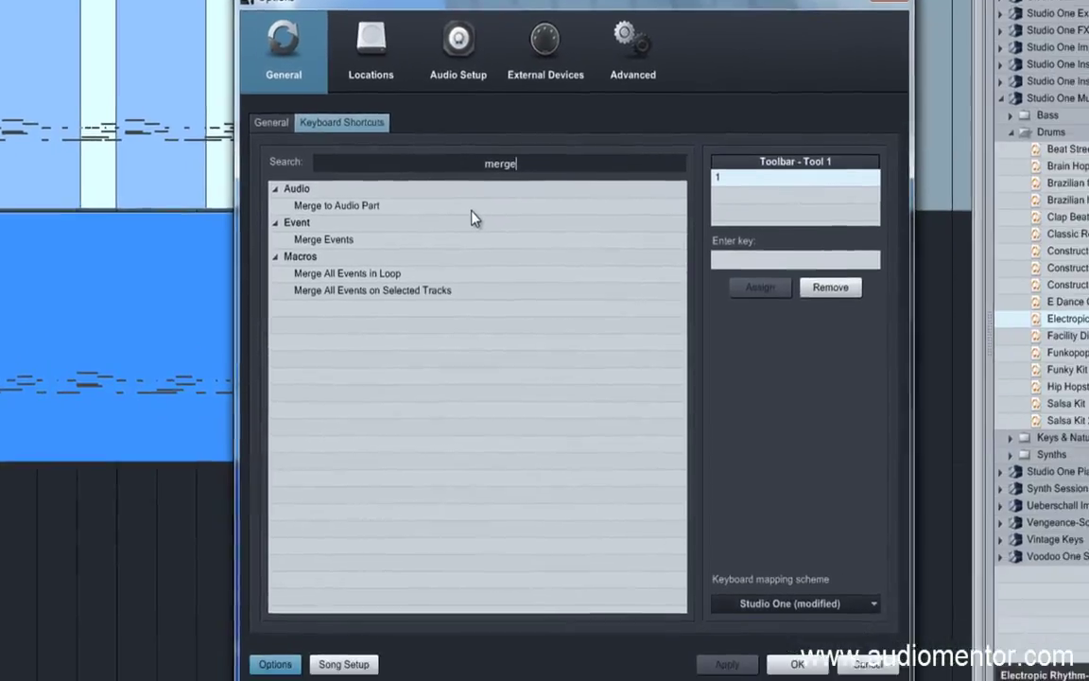
pyautogui.click(434, 241)
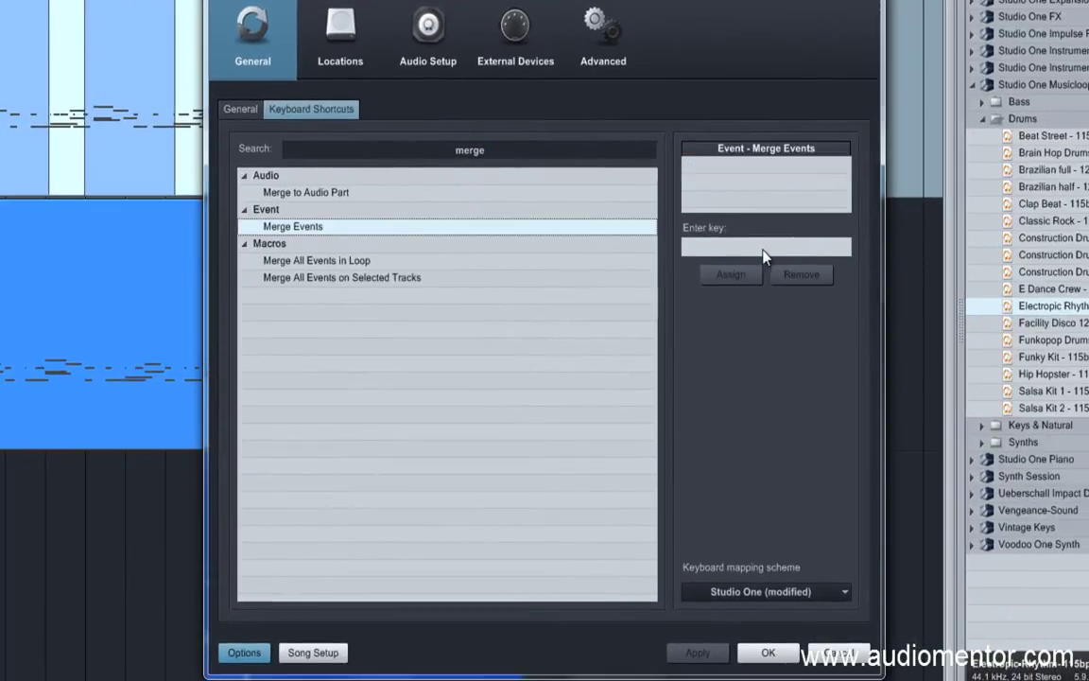
pyautogui.click(794, 265)
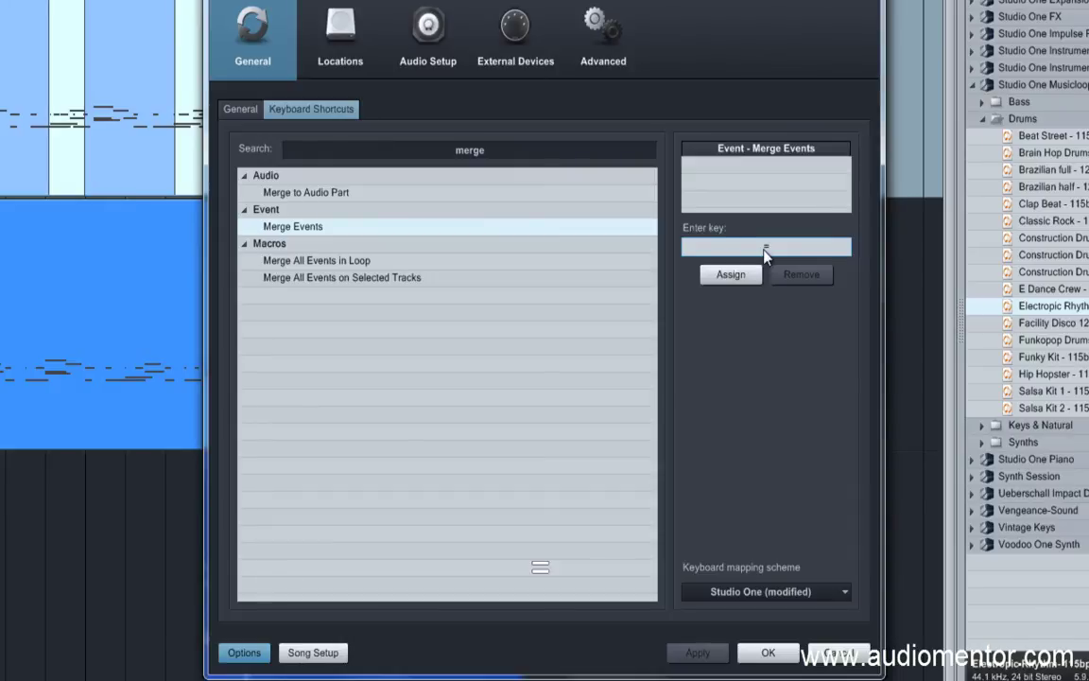
pyautogui.press('=')
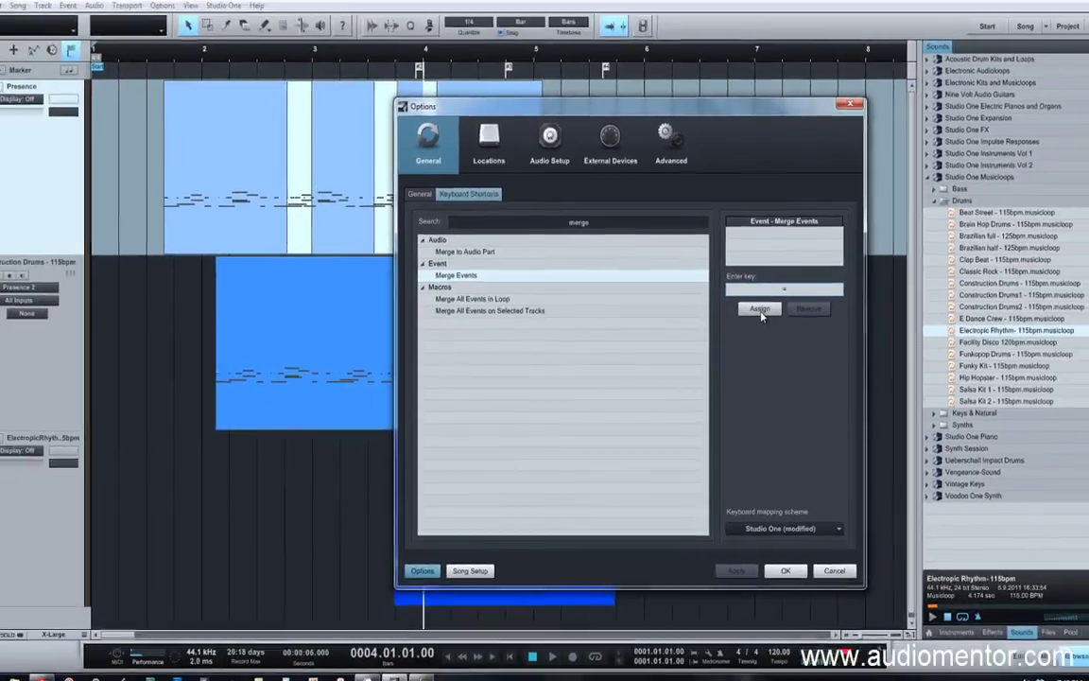
pyautogui.click(731, 274)
pyautogui.click(784, 563)
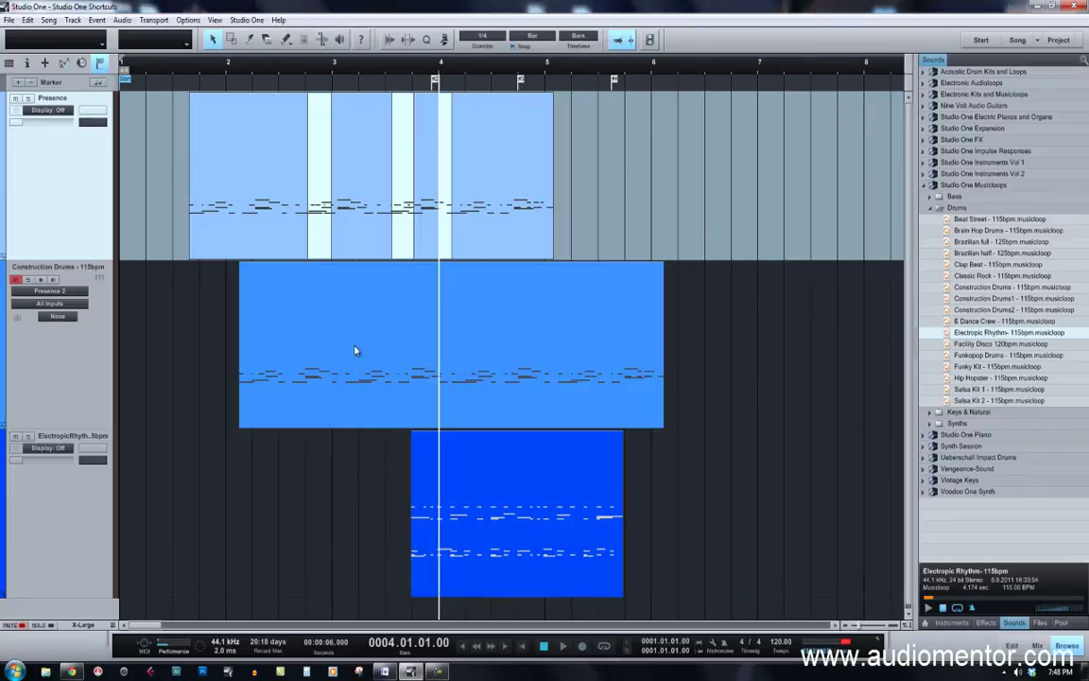
# Merge all the overlapping pieces on the Presence track into one event with the newly assigned shortcut.
pyautogui.moveTo(524, 95); pyautogui.dragTo(157, 191)
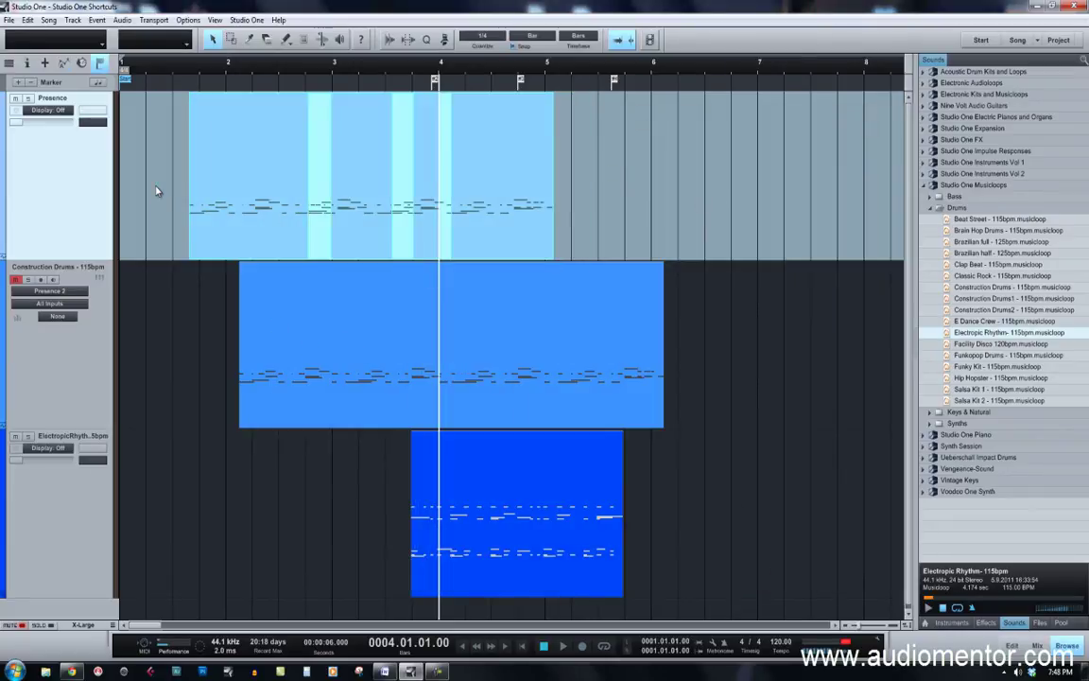
pyautogui.press('=')
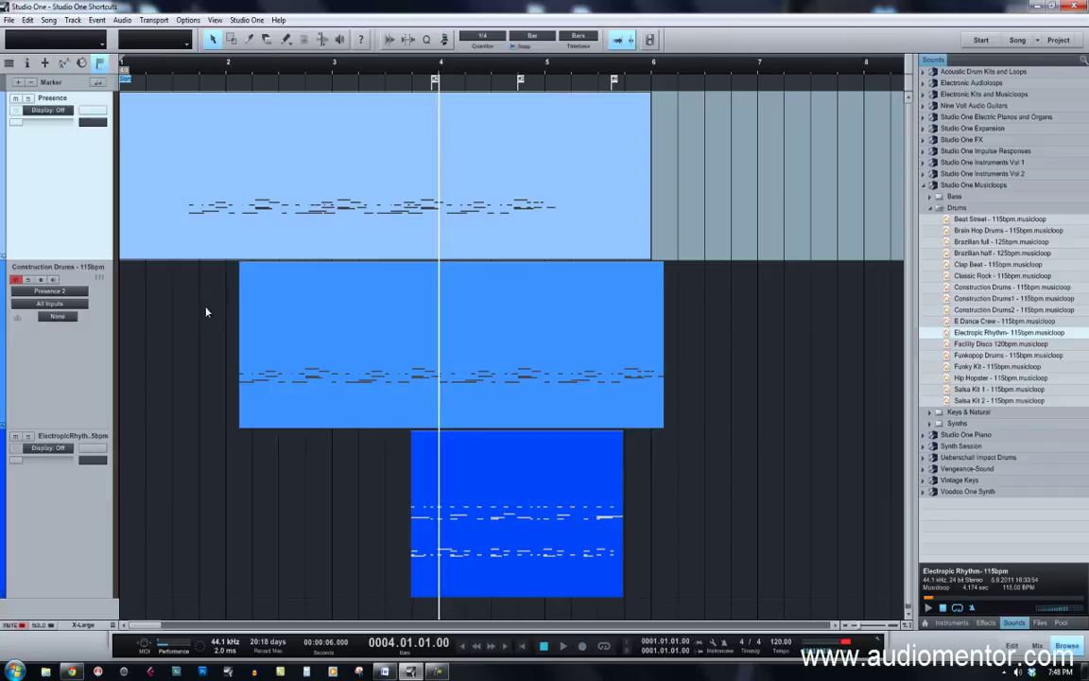
# Show the track inspector, open and close the note editor and the mixer using their shortcuts, and hide the inspector again.
pyautogui.click(27, 63)
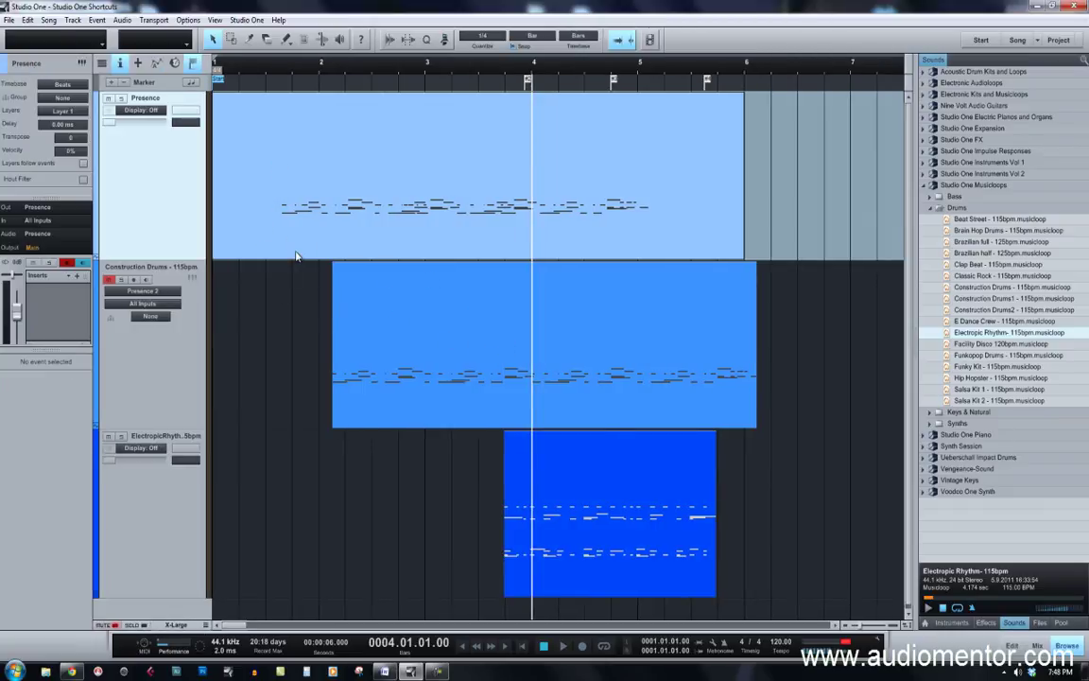
pyautogui.press('F2')
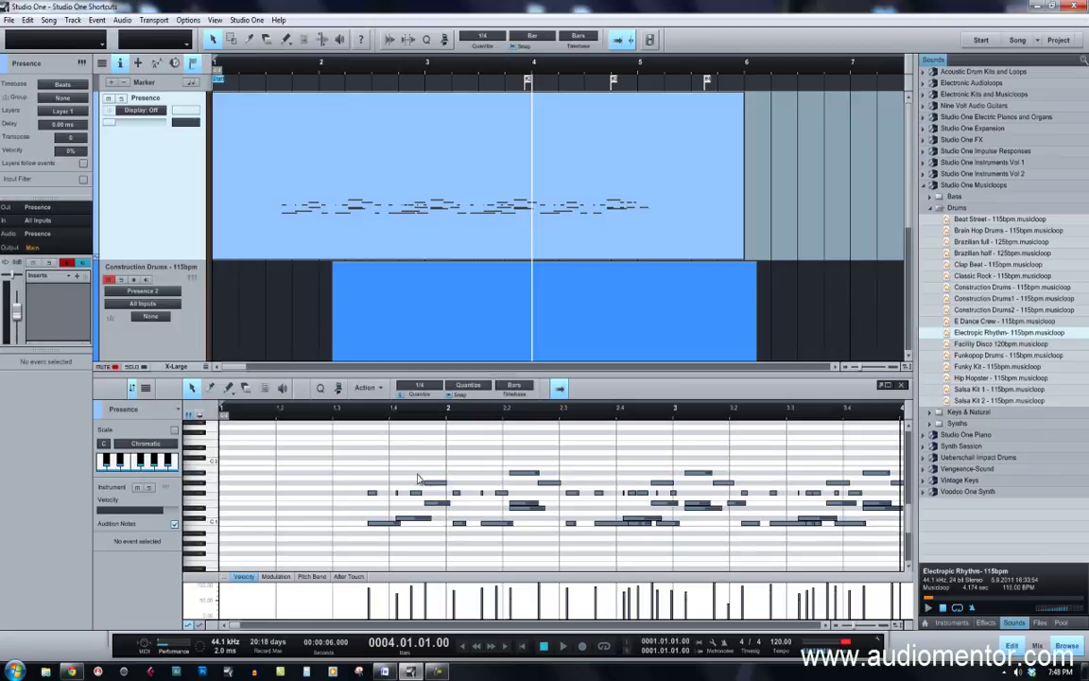
pyautogui.press('F2')
pyautogui.press('F3')
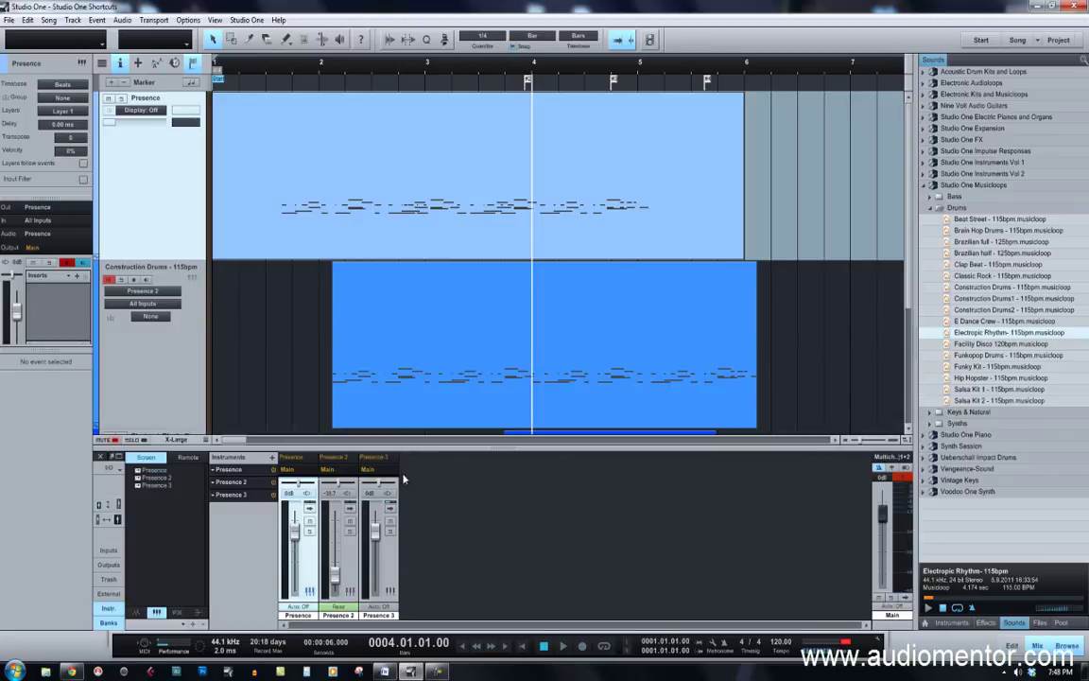
pyautogui.press('F3')
pyautogui.press('F2')
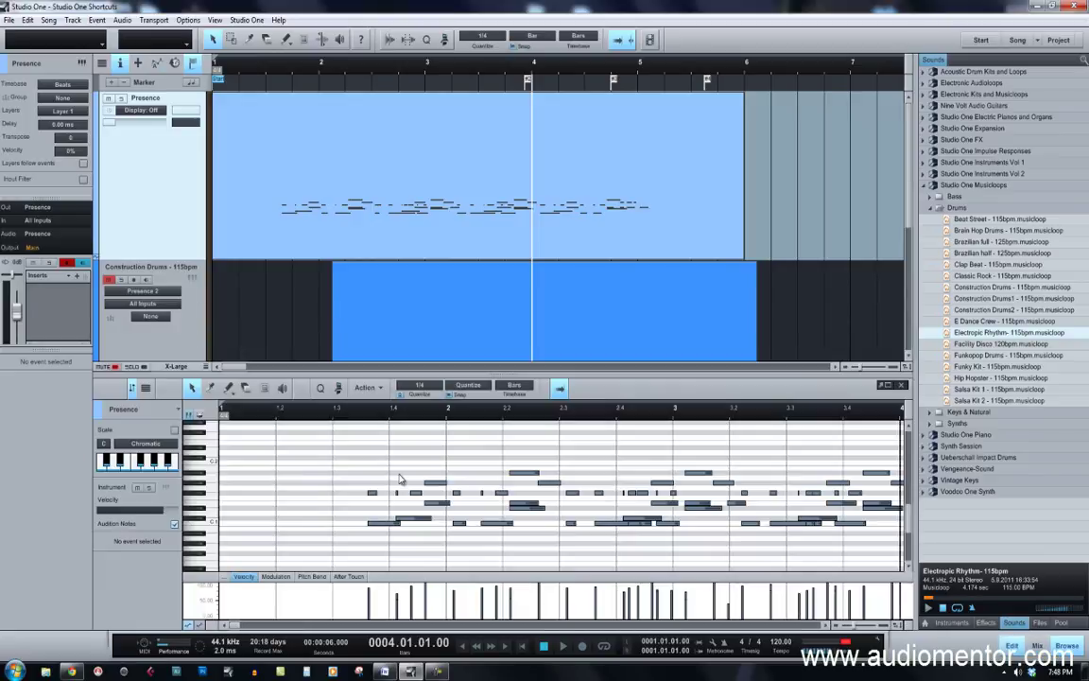
pyautogui.press('F2')
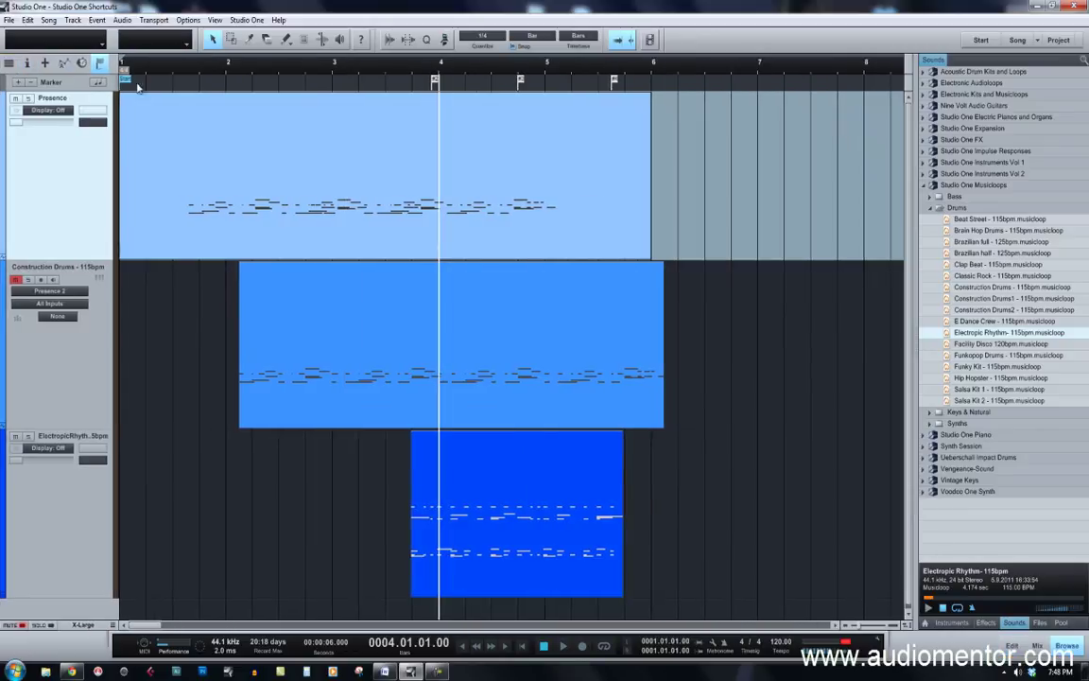
pyautogui.press('F4')
# Switch to Word to review the "Studio One Must Have Shortcuts" table, and return to Studio One.
pyautogui.click(384, 671)
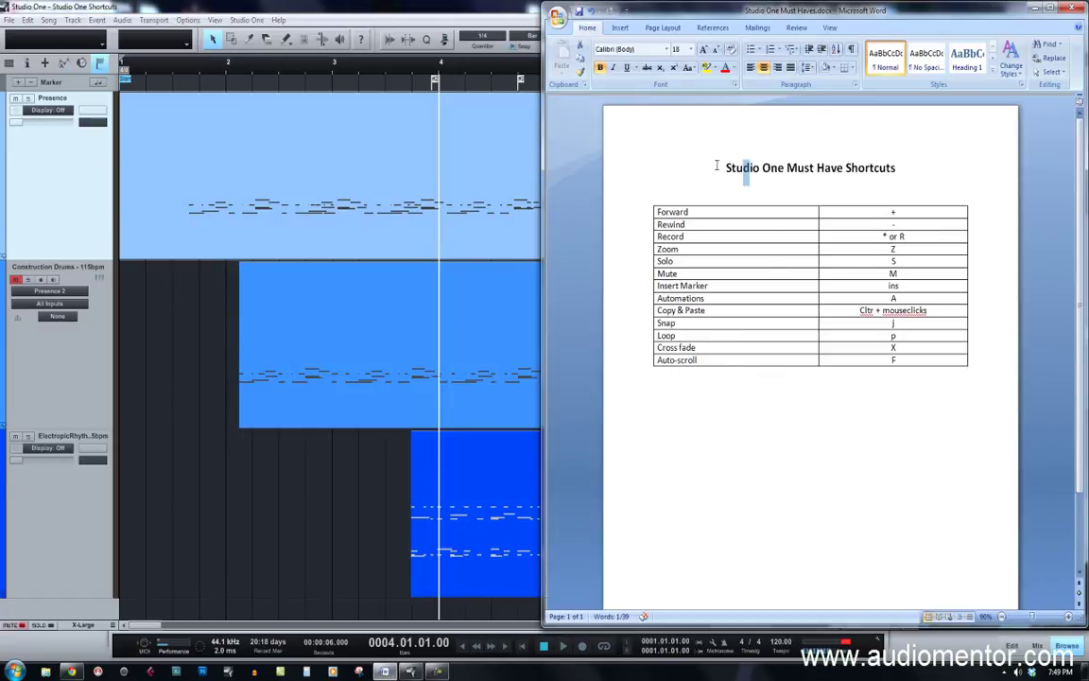
pyautogui.click(725, 169)
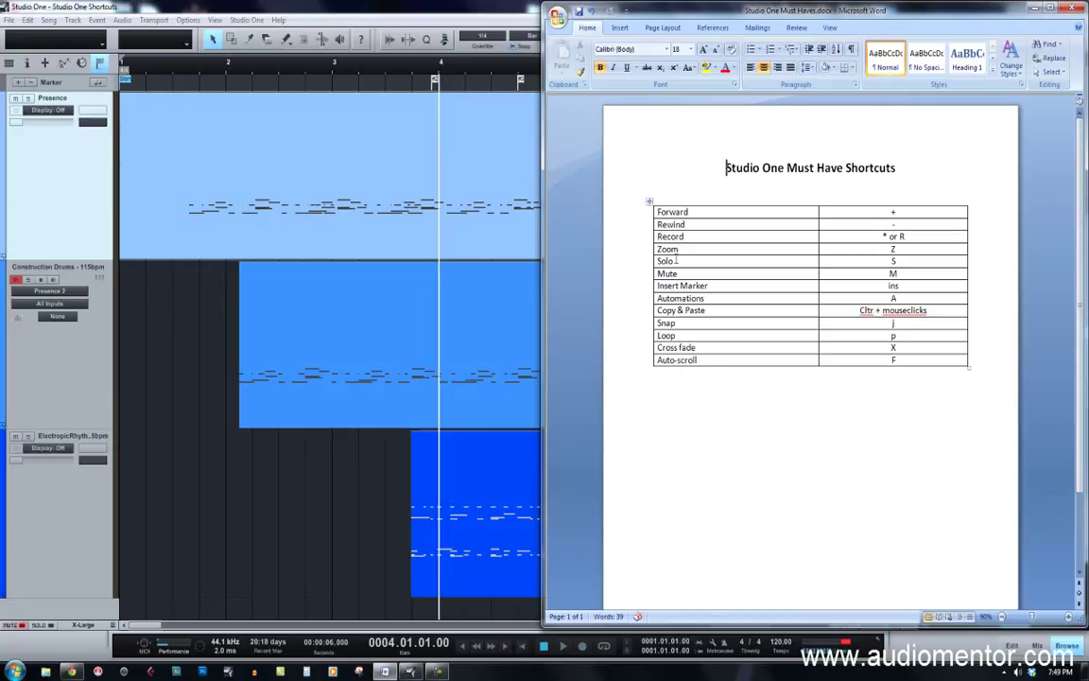
pyautogui.click(336, 6)
# Export the modified keyboard mapping scheme to the Desktop as "Studio One_Must Have Shortcuts" and close the options.
pyautogui.click(246, 20)
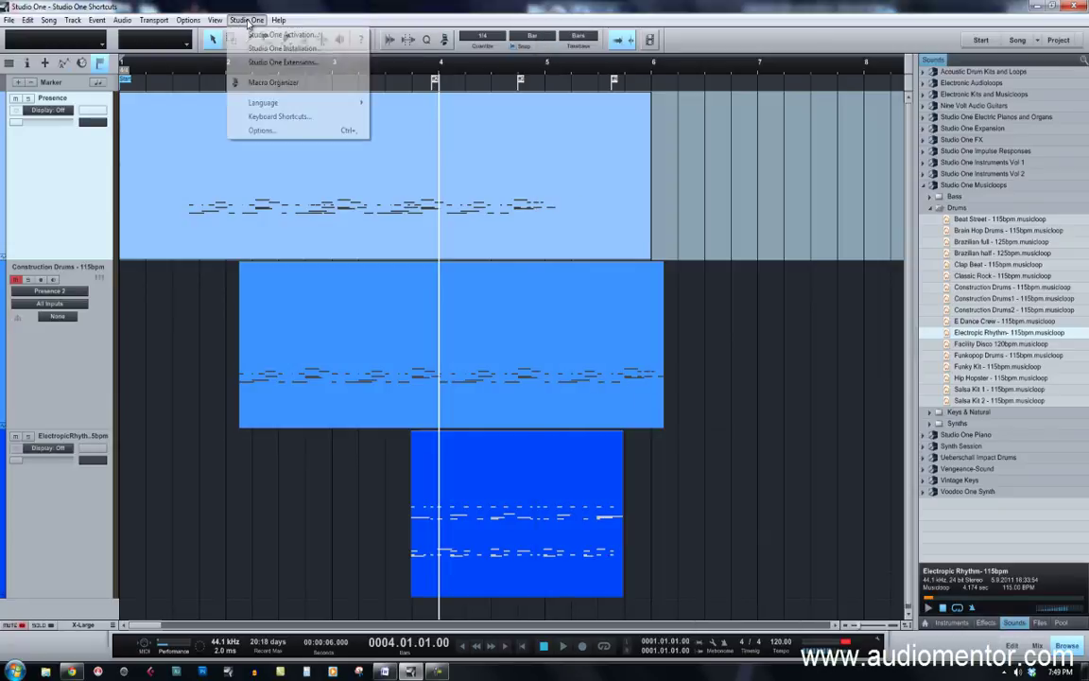
pyautogui.click(257, 131)
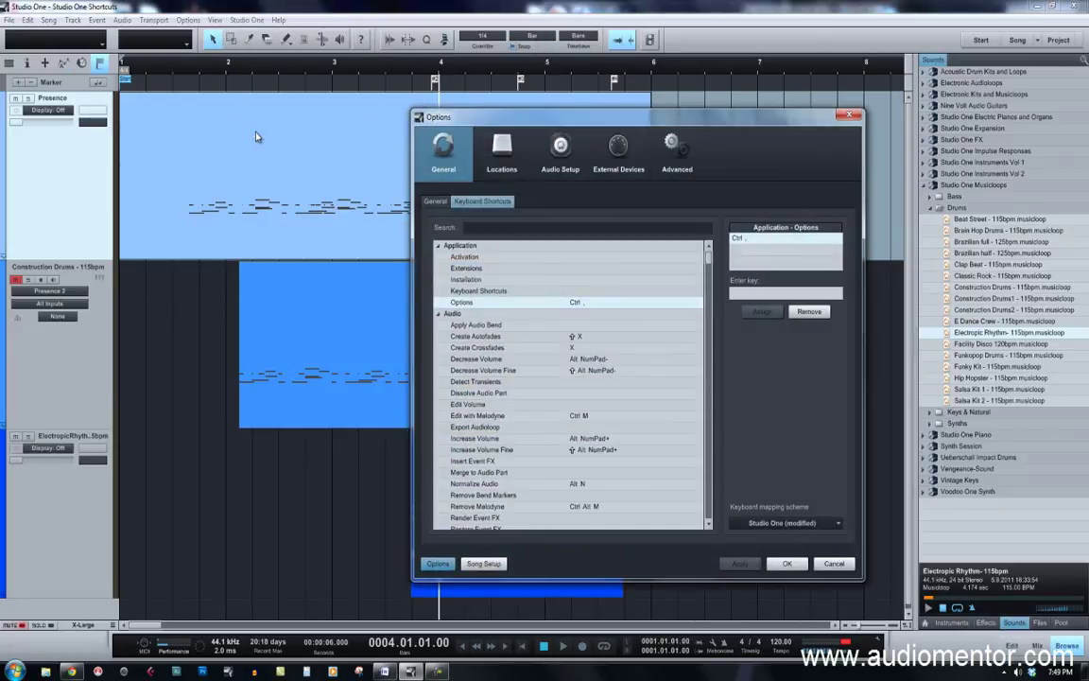
pyautogui.click(815, 532)
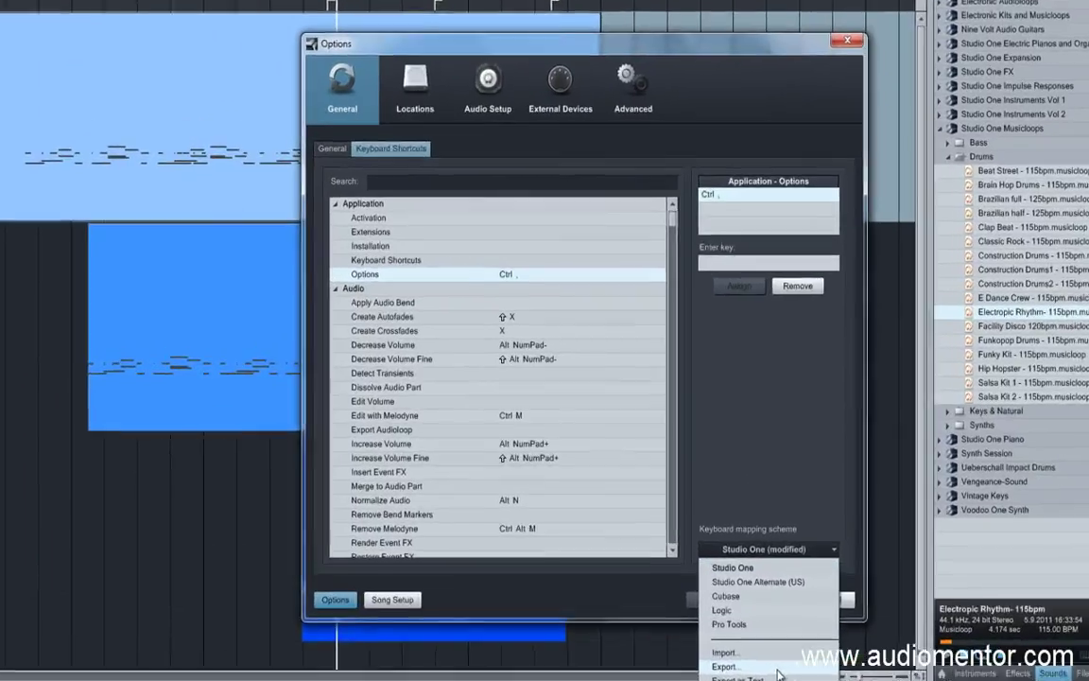
pyautogui.click(777, 668)
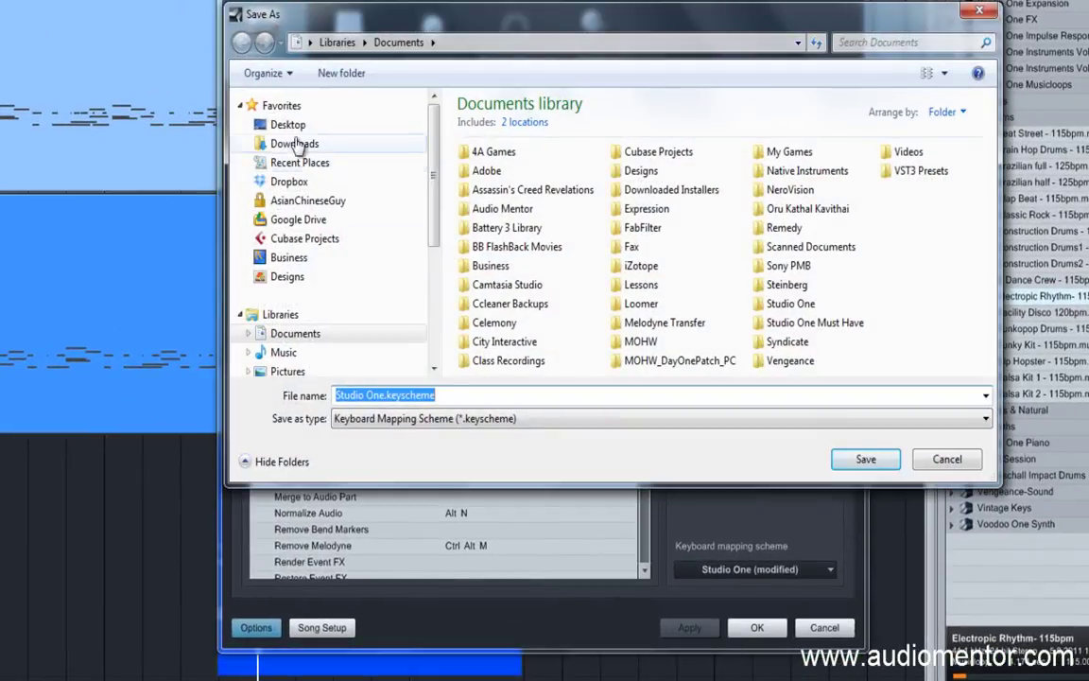
pyautogui.click(284, 124)
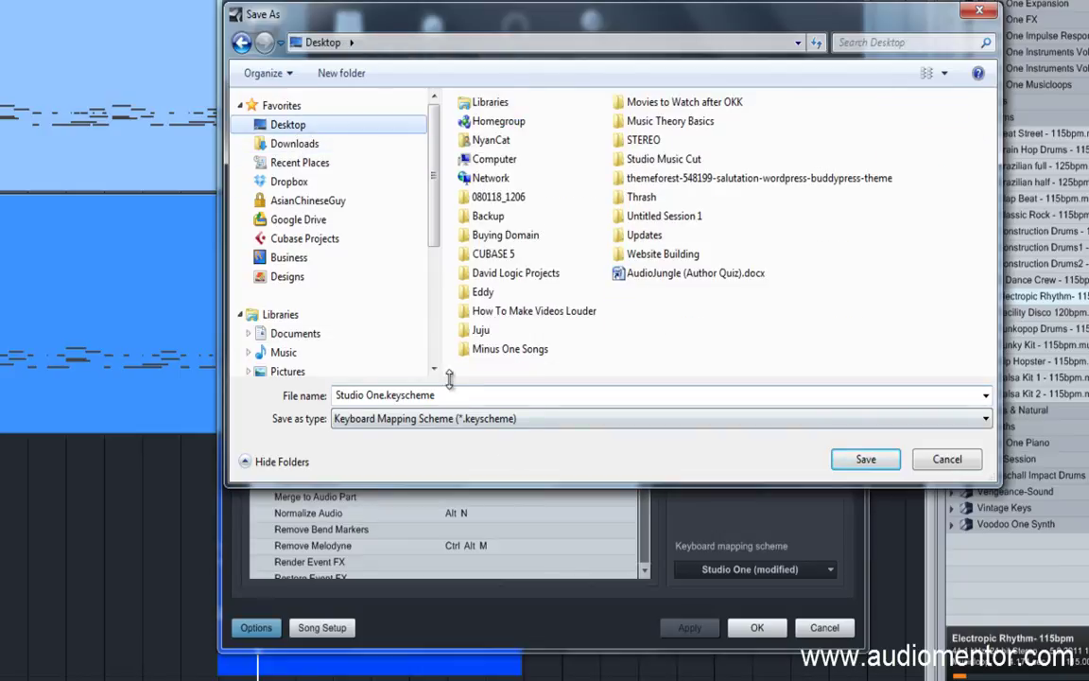
pyautogui.write('Studio')
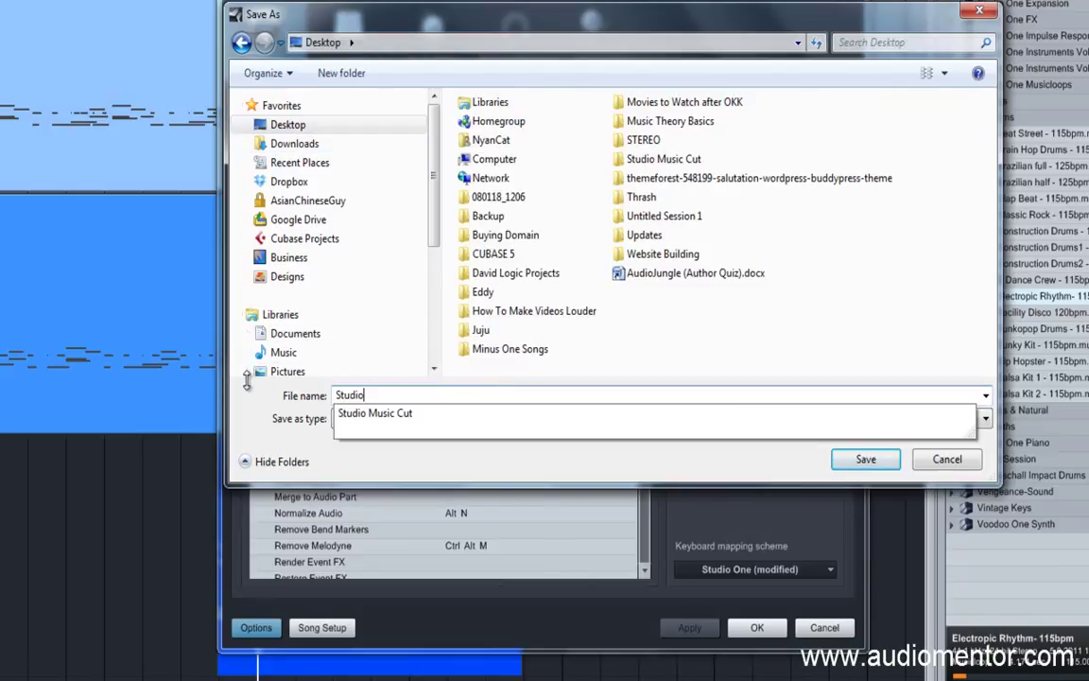
pyautogui.write(' One_Mumst')
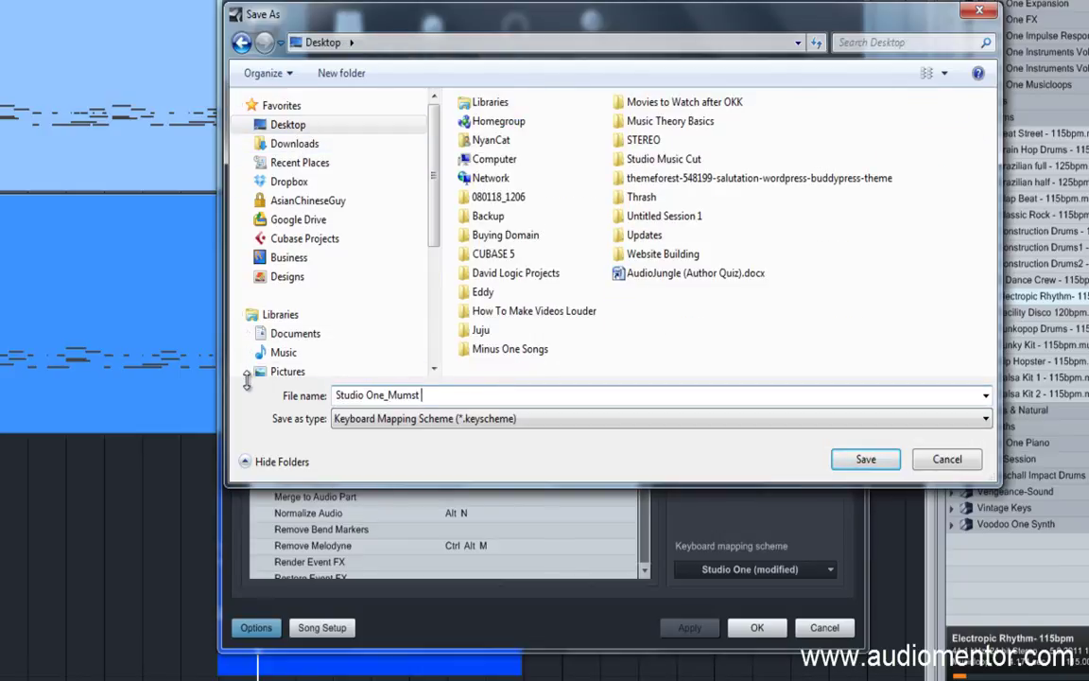
pyautogui.write(' Have Shortcuts')
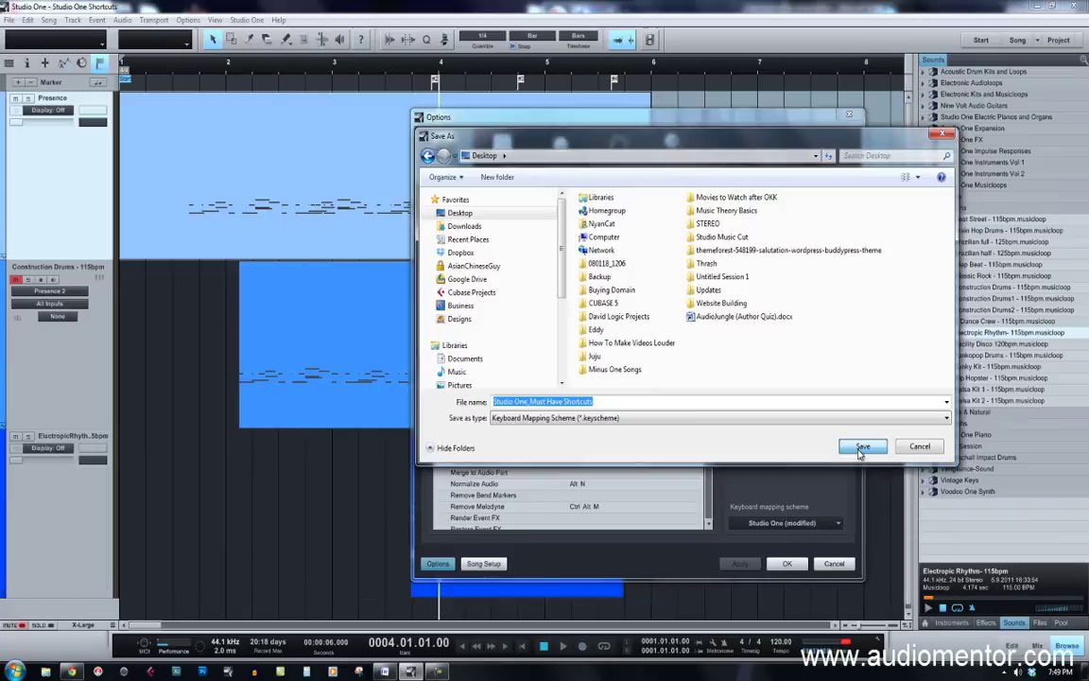
pyautogui.click(866, 458)
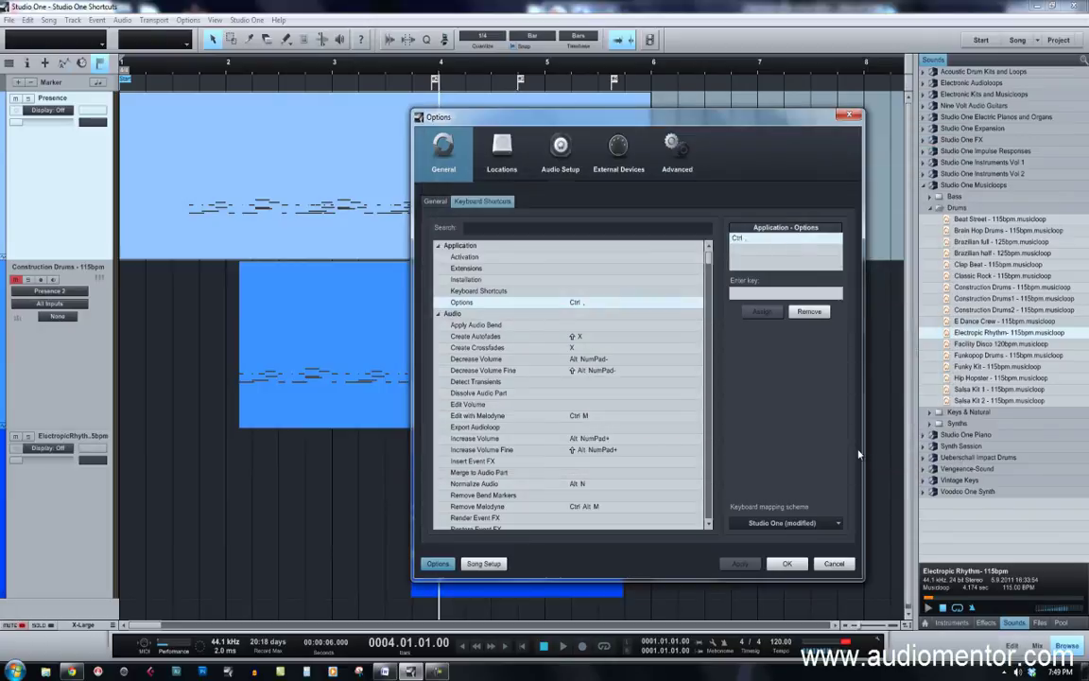
pyautogui.click(789, 564)
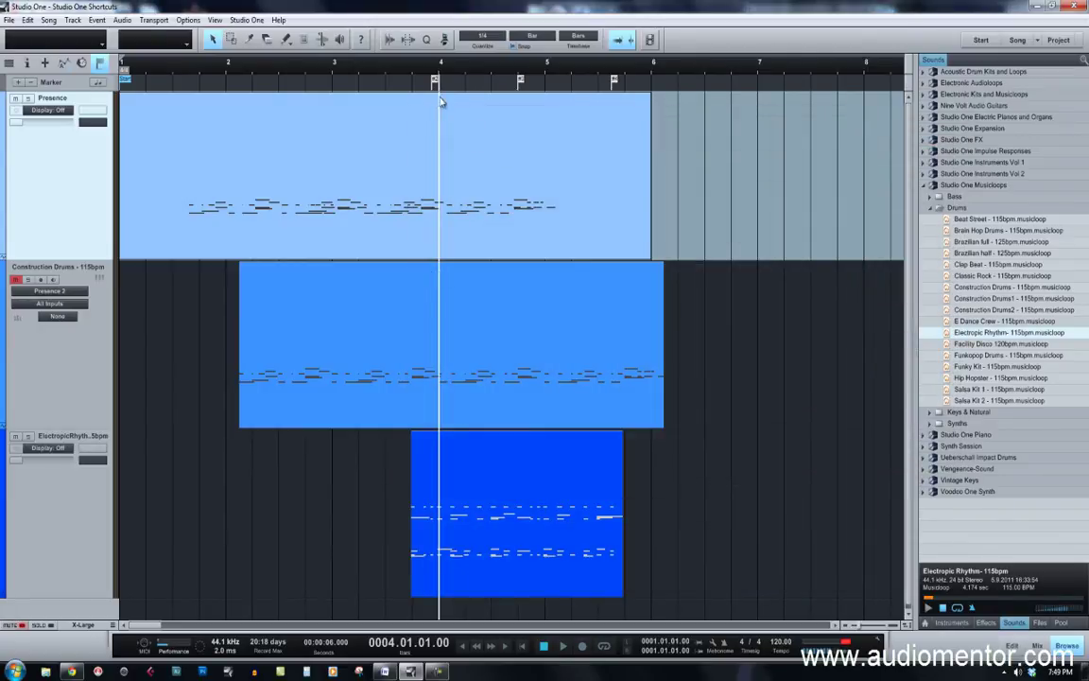
# View the file import for keyboard mapping schemes without loading one, then look through the shortcut list and close the options.
pyautogui.click(242, 19)
pyautogui.click(238, 98)
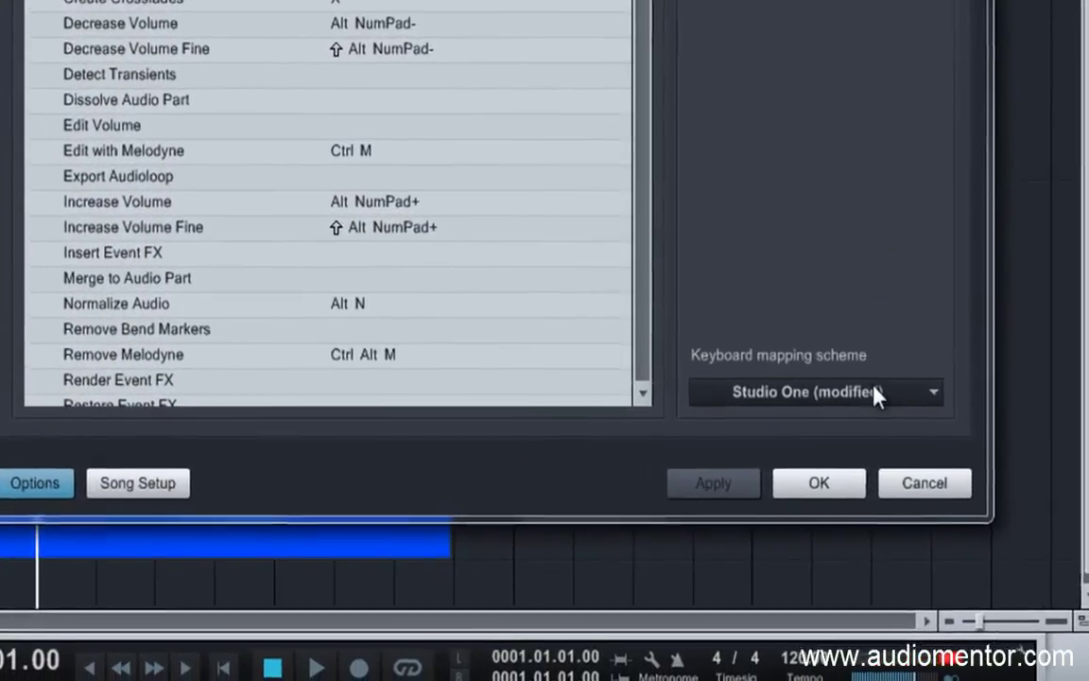
pyautogui.click(770, 492)
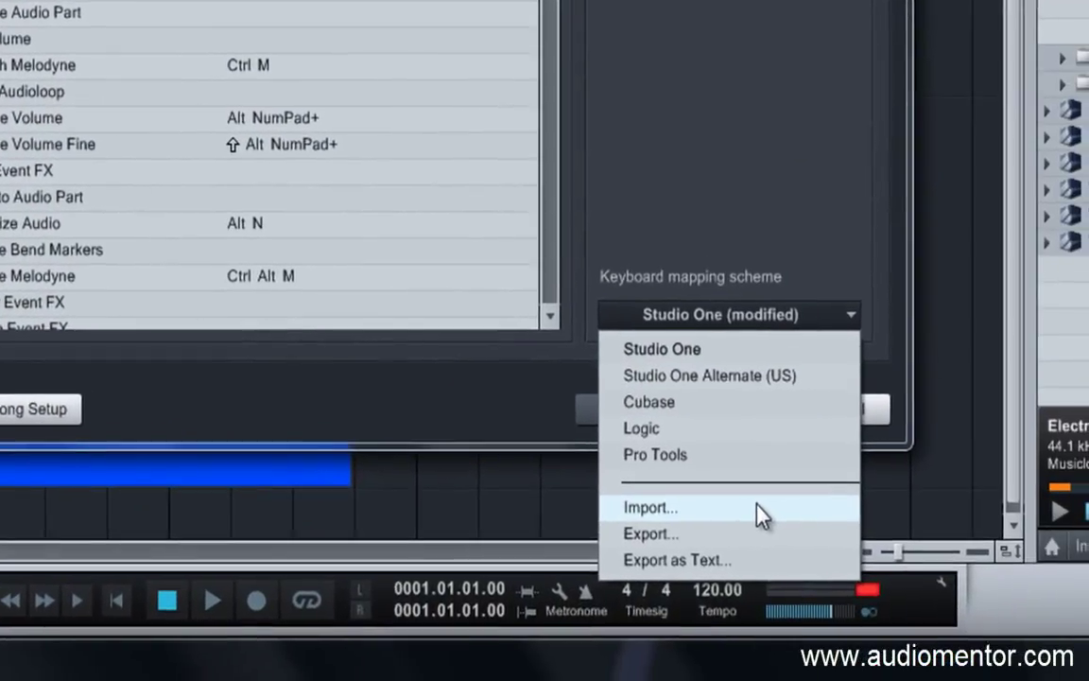
pyautogui.click(761, 515)
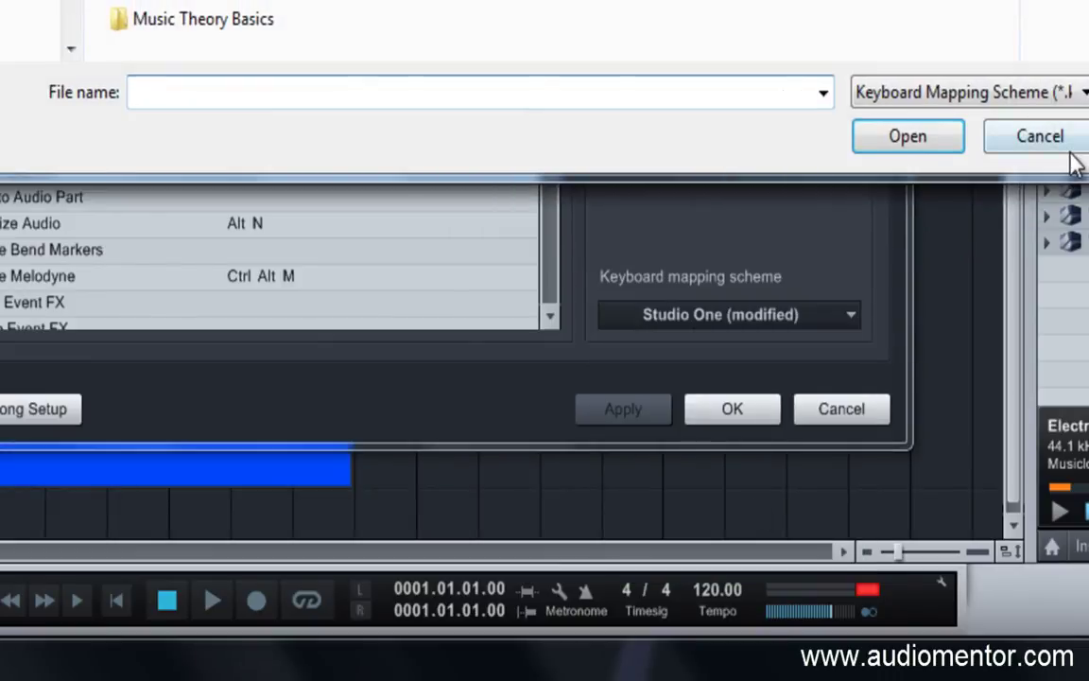
pyautogui.click(1002, 139)
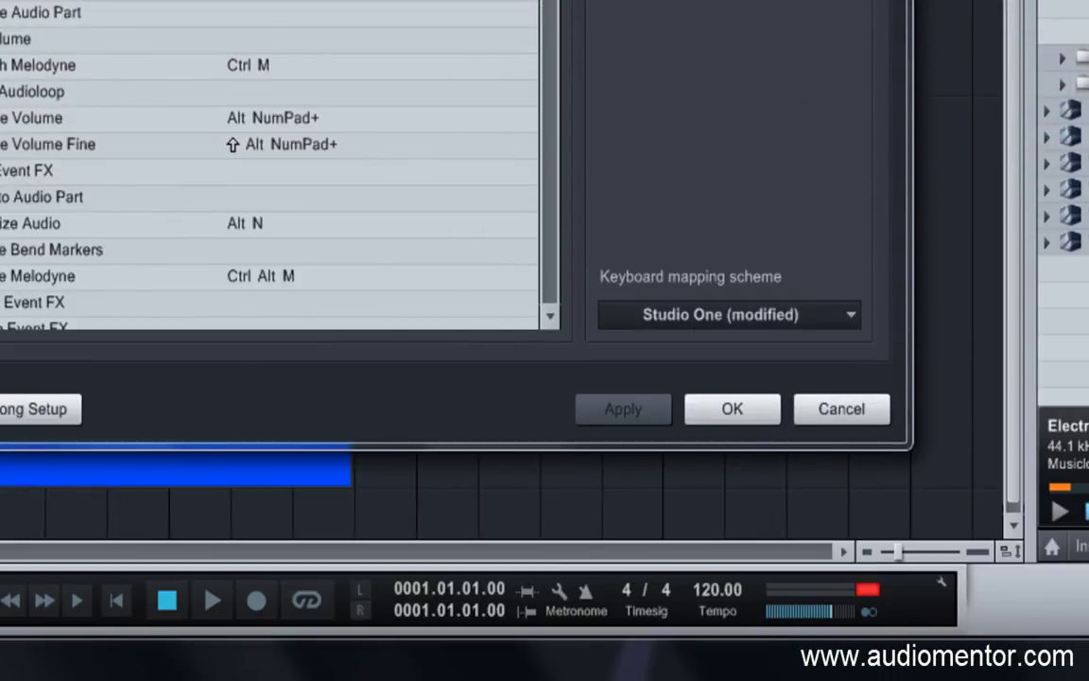
pyautogui.moveTo(550, 0); pyautogui.dragTo(549, 3)
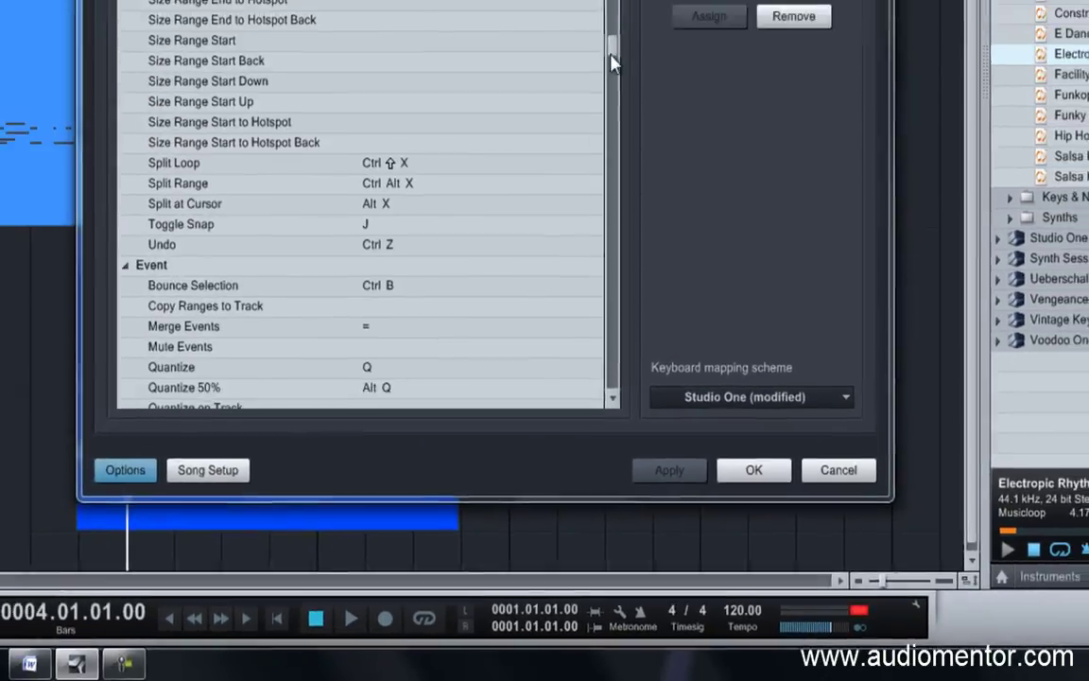
pyautogui.click(754, 470)
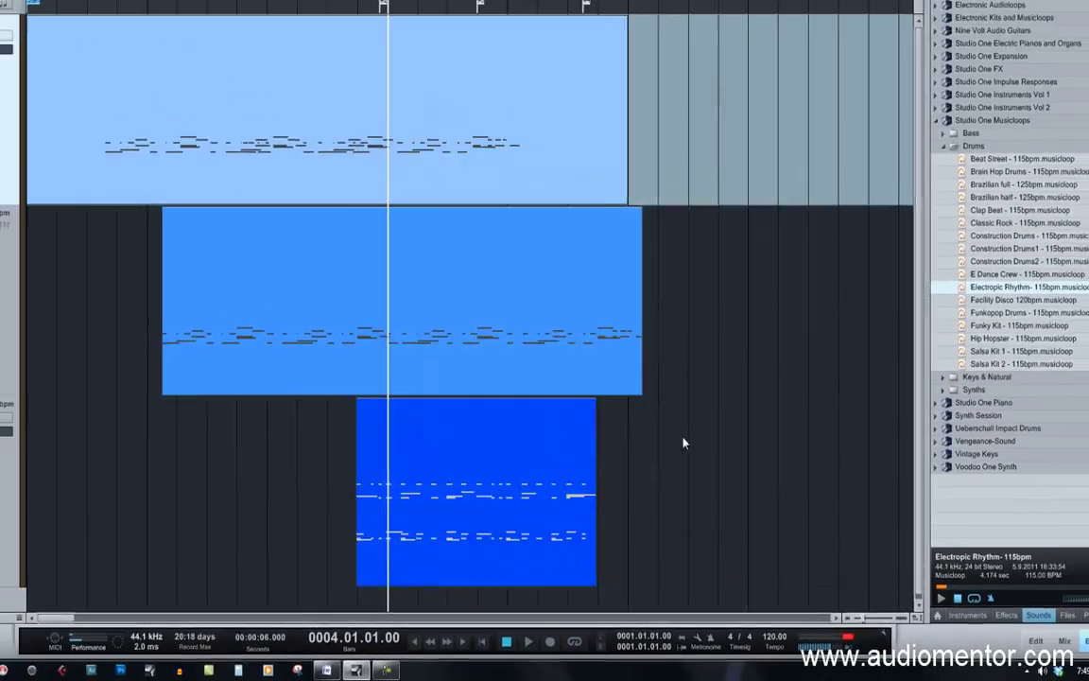